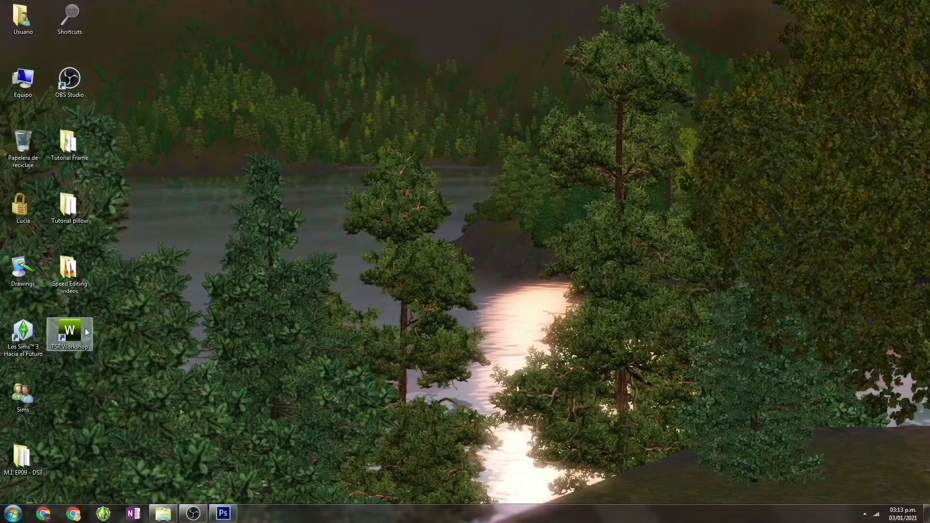
Step: Launch TSR Workshop and start a new project of type Object
double_click(70, 332)
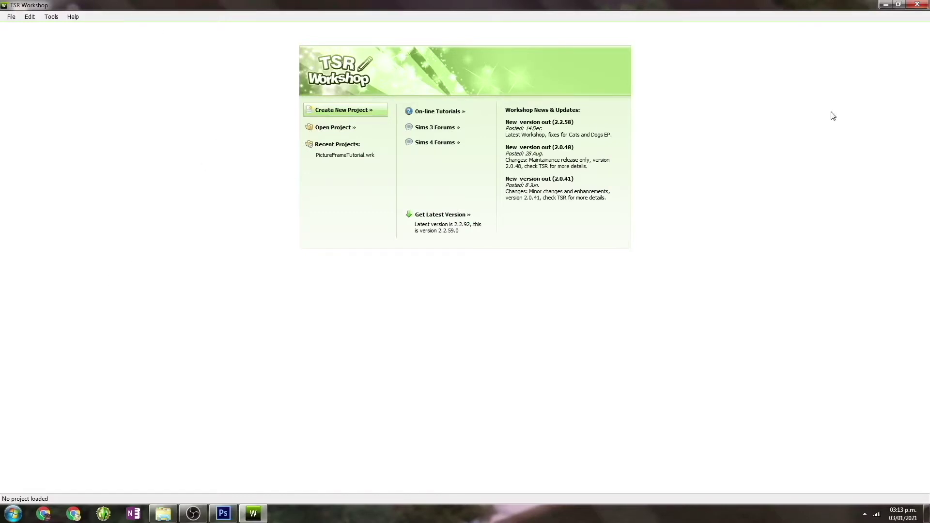
left_click(348, 115)
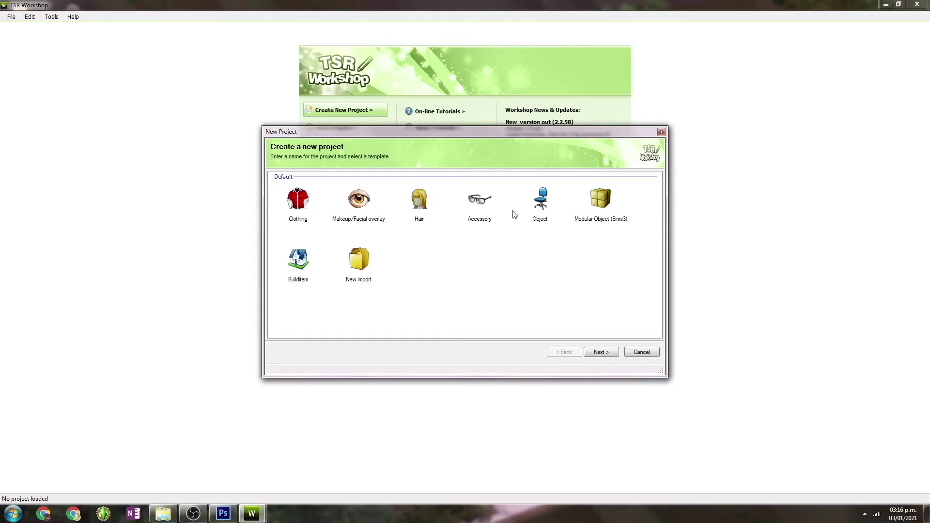
left_click(546, 213)
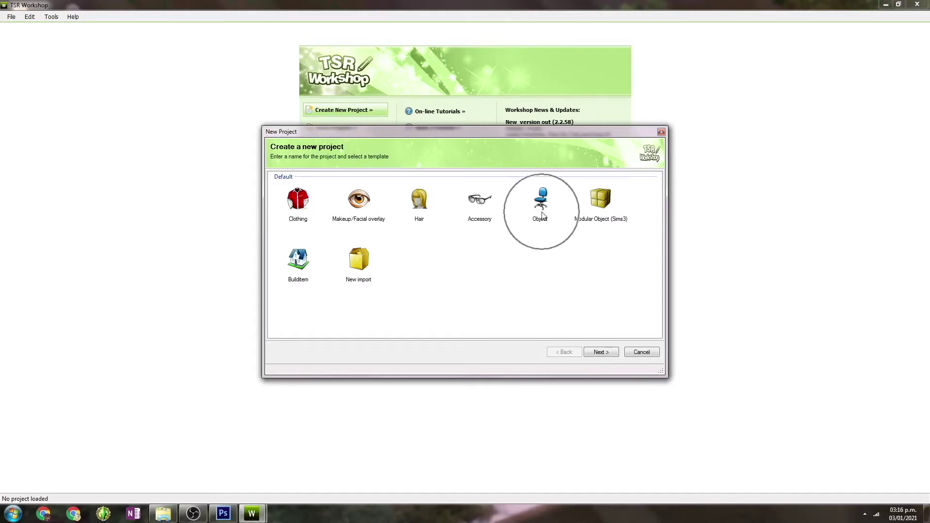
left_click(549, 213)
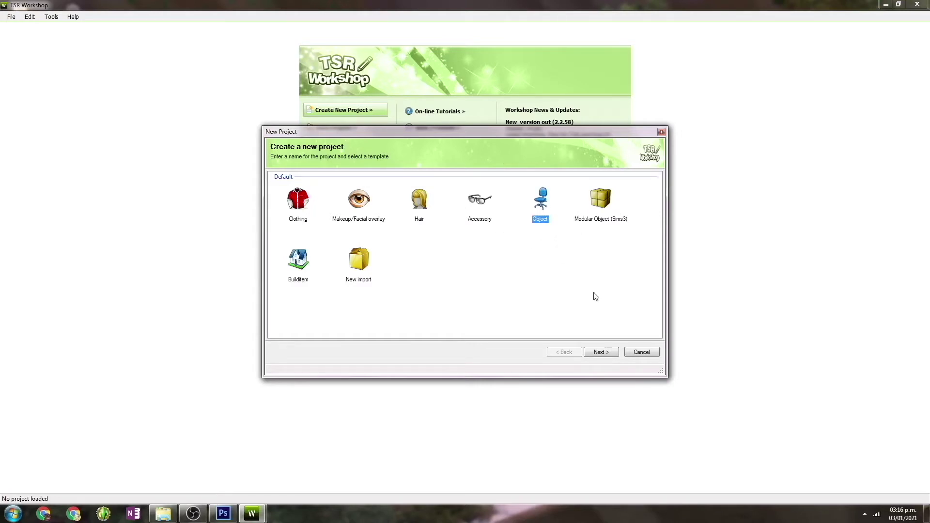
left_click(607, 354)
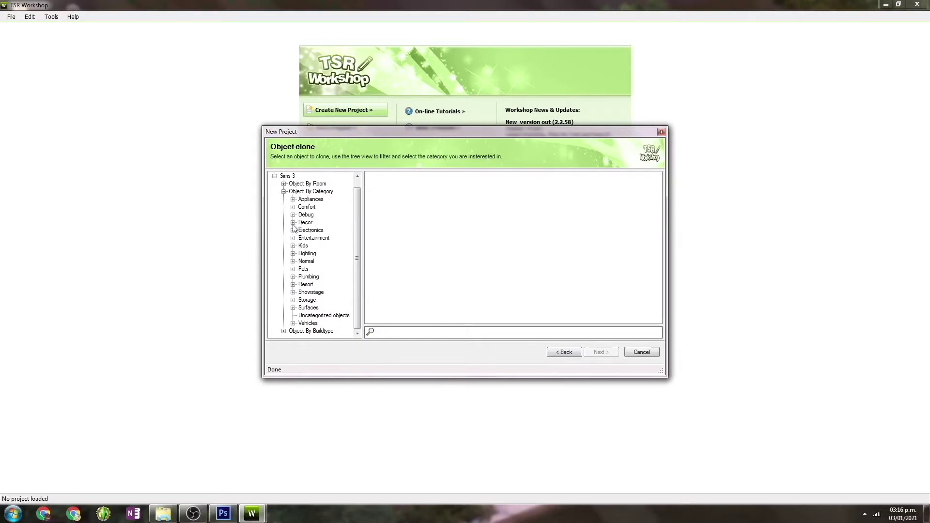
Step: Choose "Painting poster pop star" from the Paintings and posters category under Decor as the object to clone
left_click(293, 223)
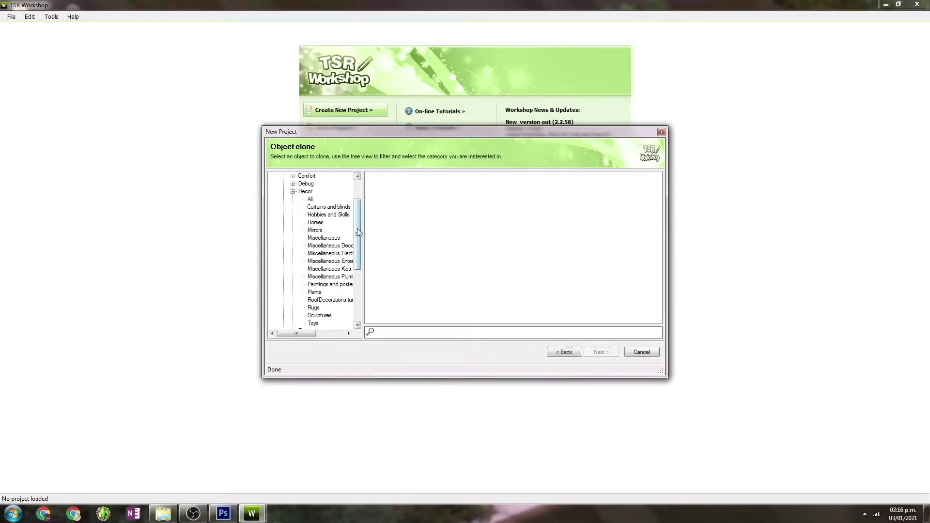
left_click_drag(359, 232, 359, 241)
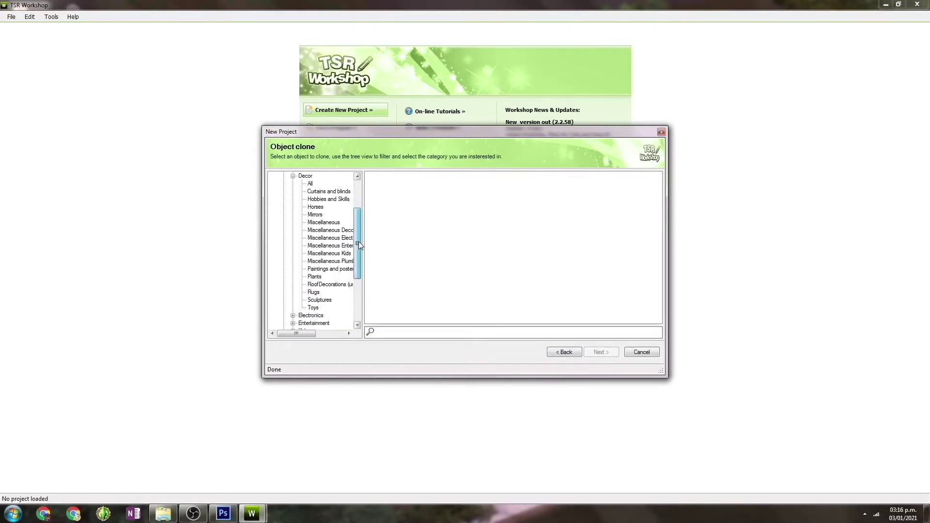
left_click(338, 270)
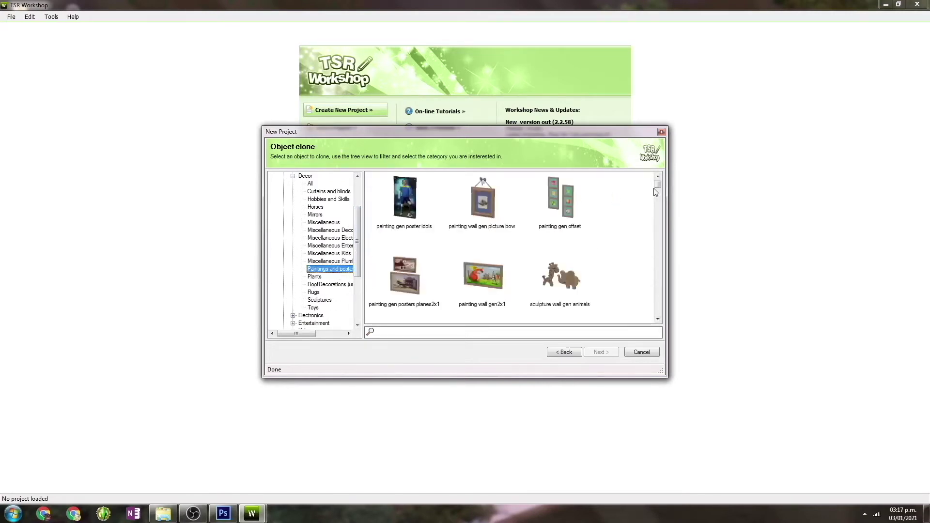
left_click_drag(666, 376, 795, 441)
left_click_drag(262, 126, 141, 38)
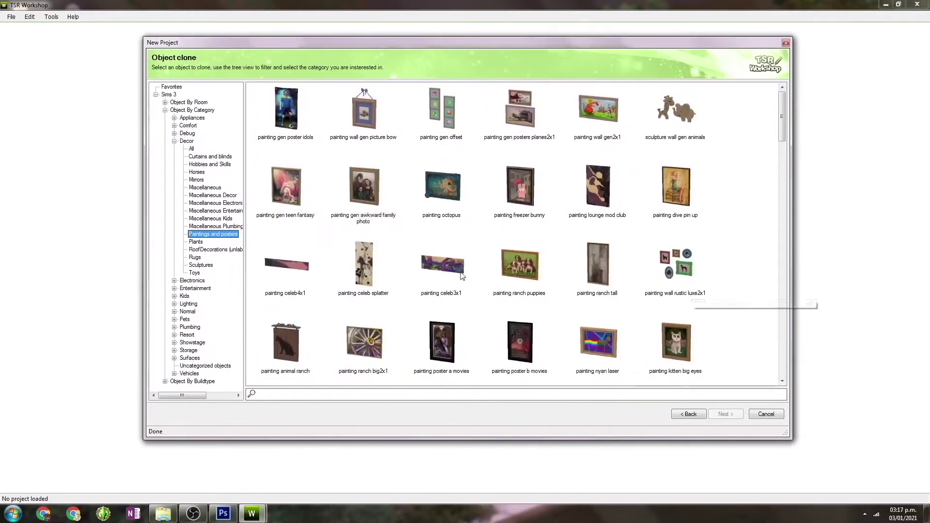
mouse_move(781, 115)
left_mouse_down()
mouse_move(793, 353)
mouse_move(789, 281)
left_mouse_up()
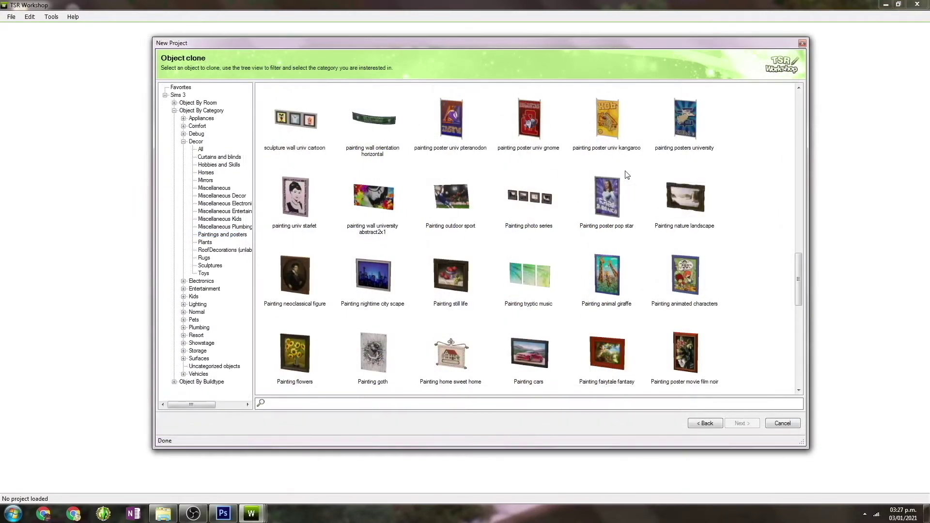
left_click(621, 180)
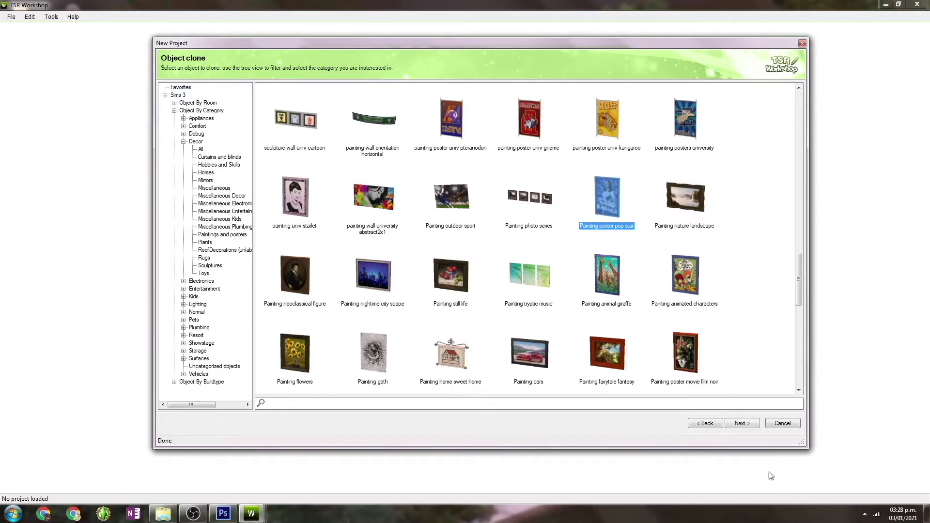
left_click(743, 423)
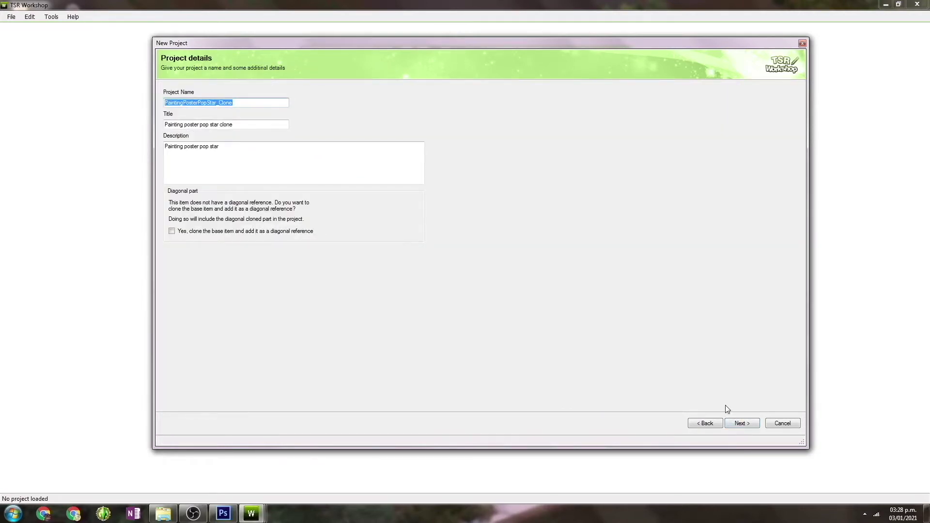
Step: Accept the default project name, title and description and finish creating the cloned project
left_click(191, 92)
left_click(177, 141)
left_click(742, 425)
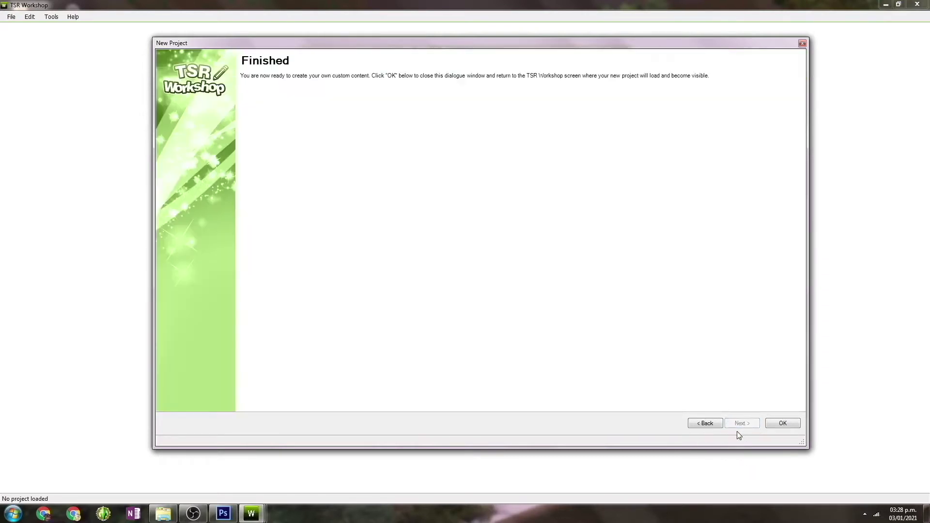
left_click(788, 429)
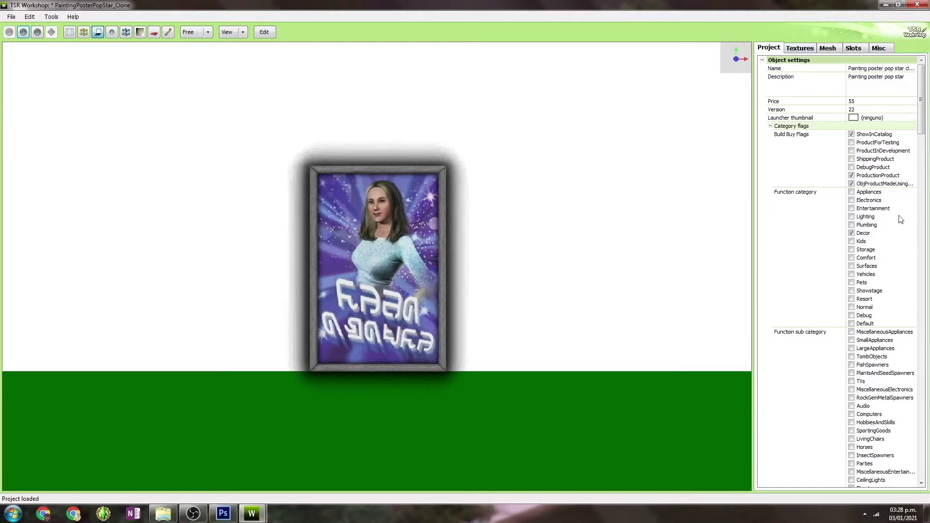
Step: Show the poster's texture settings and hide the green ground plane in the preview
left_click(811, 49)
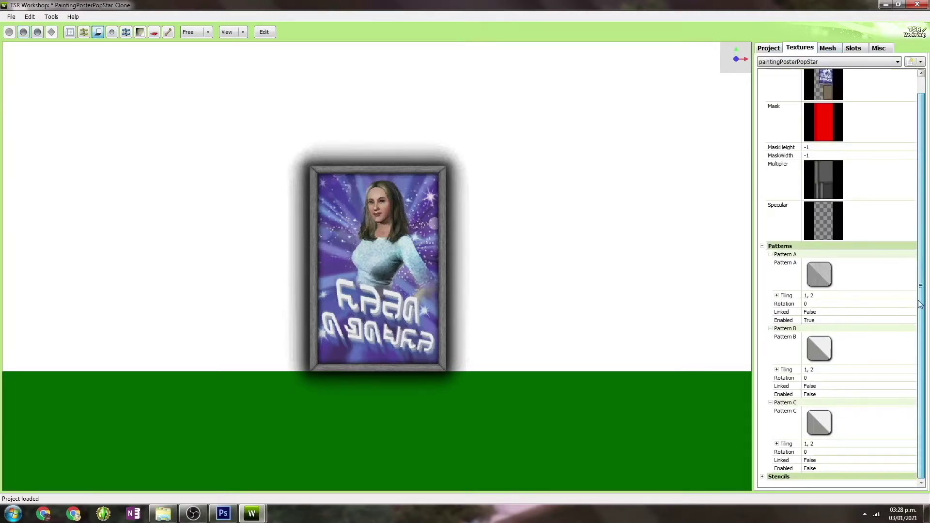
left_click(85, 31)
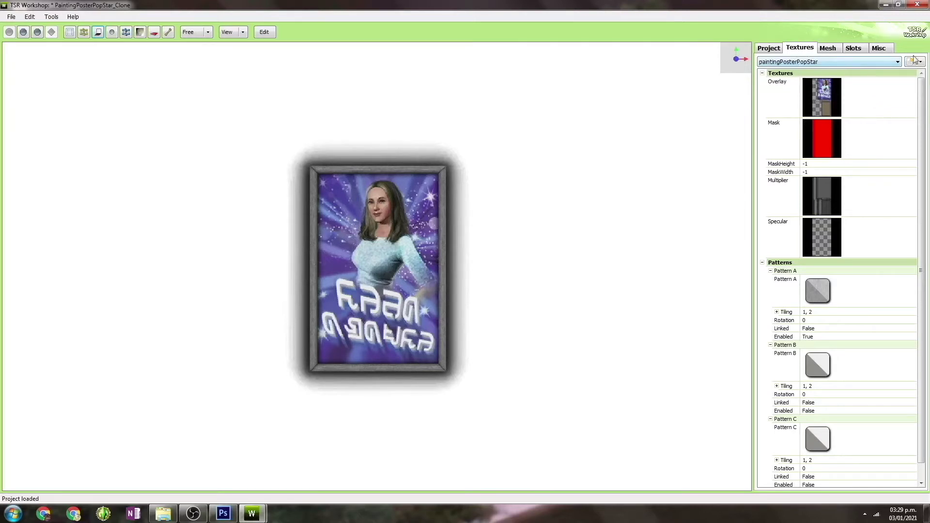
Step: Delete the last two paintingPosterPopStar texture variations one after the other
left_click(875, 62)
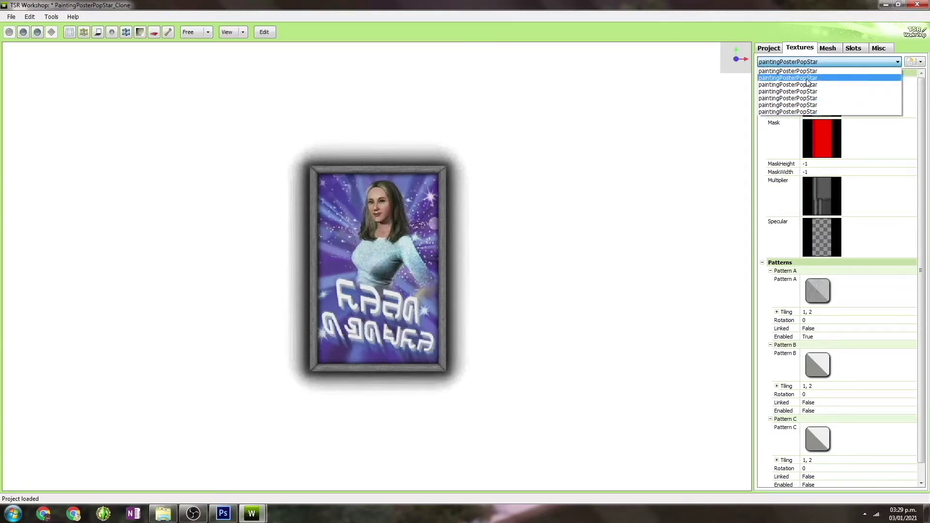
left_click(823, 112)
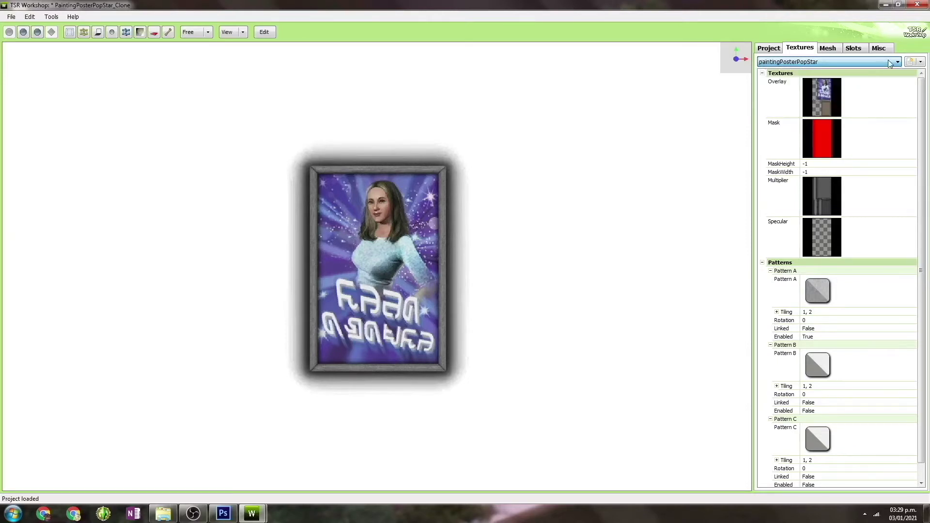
left_click(920, 62)
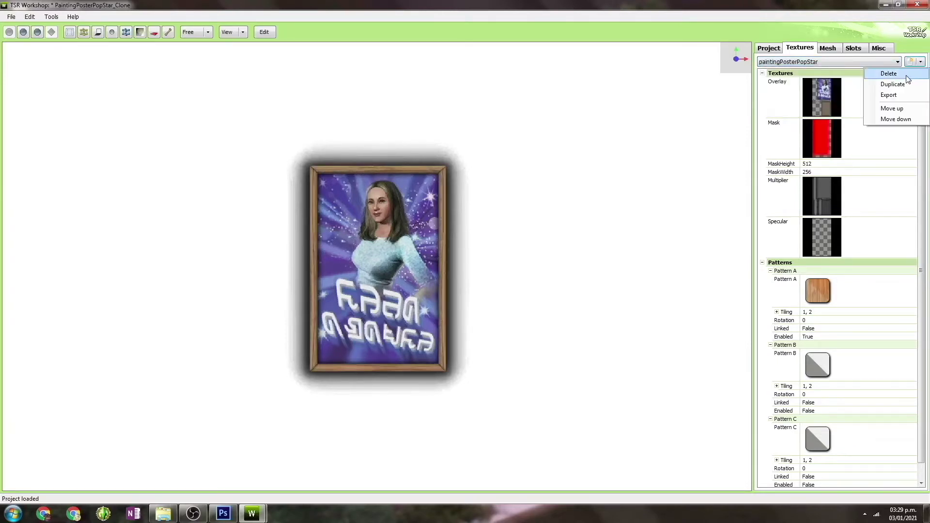
left_click(905, 71)
left_click(448, 291)
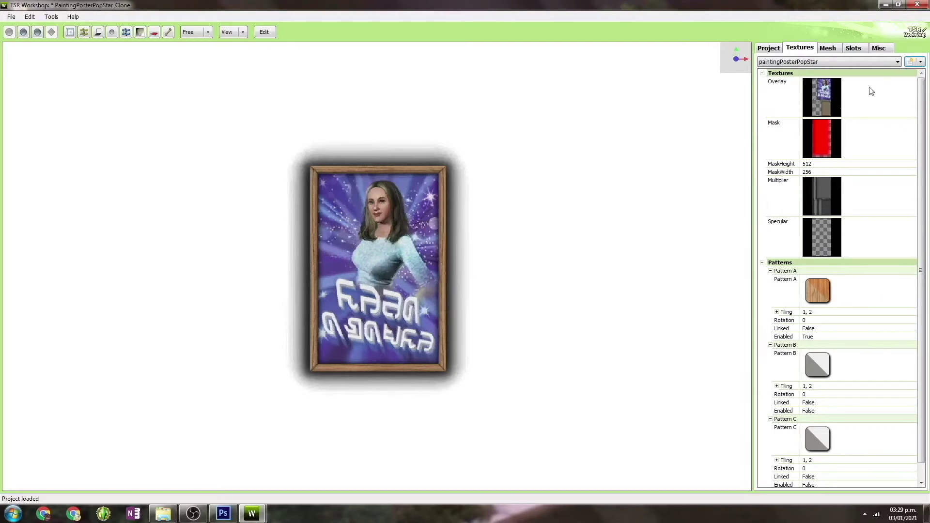
left_click(891, 63)
left_click(822, 106)
left_click(921, 62)
left_click(906, 72)
left_click(431, 289)
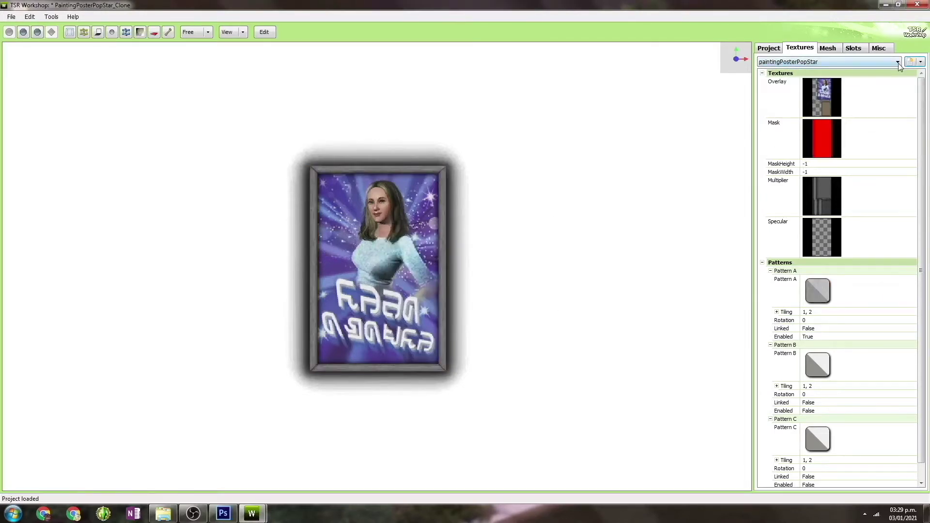
Step: Delete the currently shown texture variation, as well as the last one remaining in the variation list
left_click(920, 62)
left_click(905, 72)
left_click(451, 287)
left_click(844, 64)
left_click(846, 93)
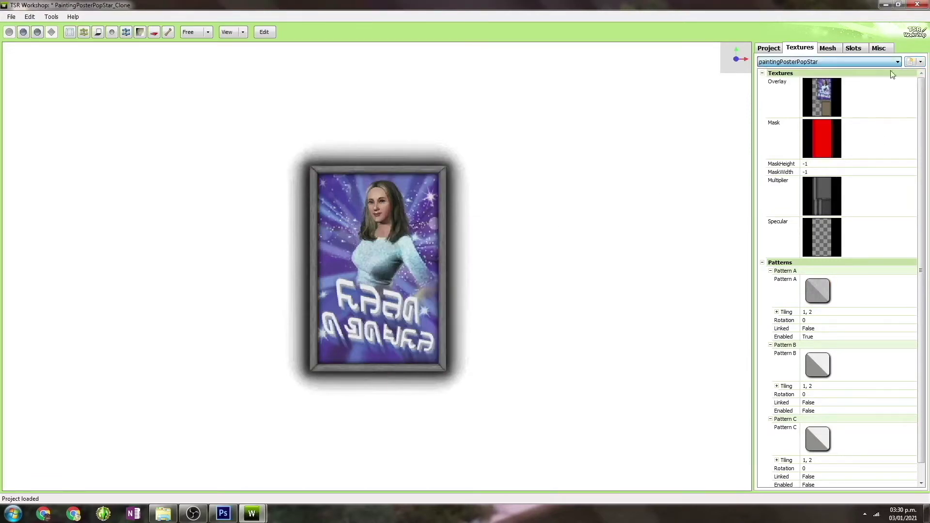
left_click(921, 62)
left_click(872, 73)
left_click(439, 288)
Step: Delete the first of the remaining texture variations and display the first of the two that are left
left_click(868, 62)
left_click(862, 72)
left_click(921, 62)
left_click(872, 73)
key("Return")
left_click(821, 62)
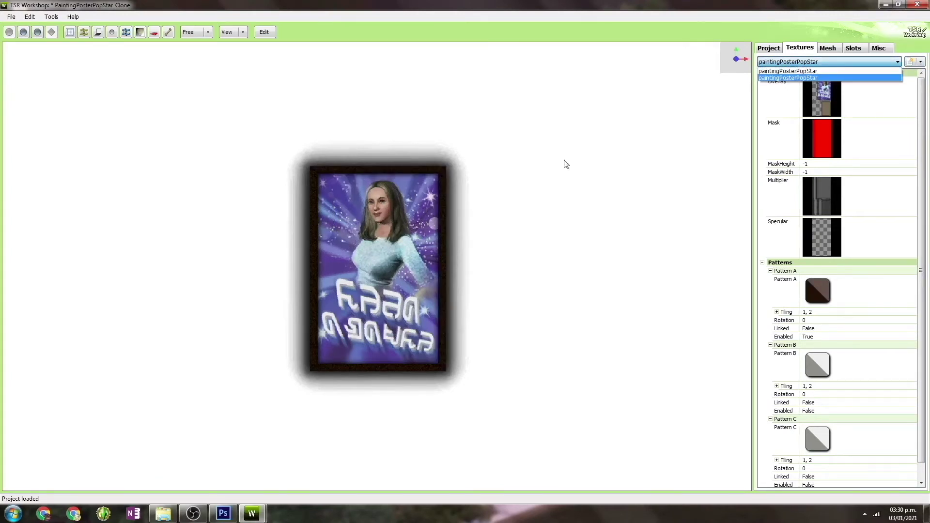
left_click(802, 71)
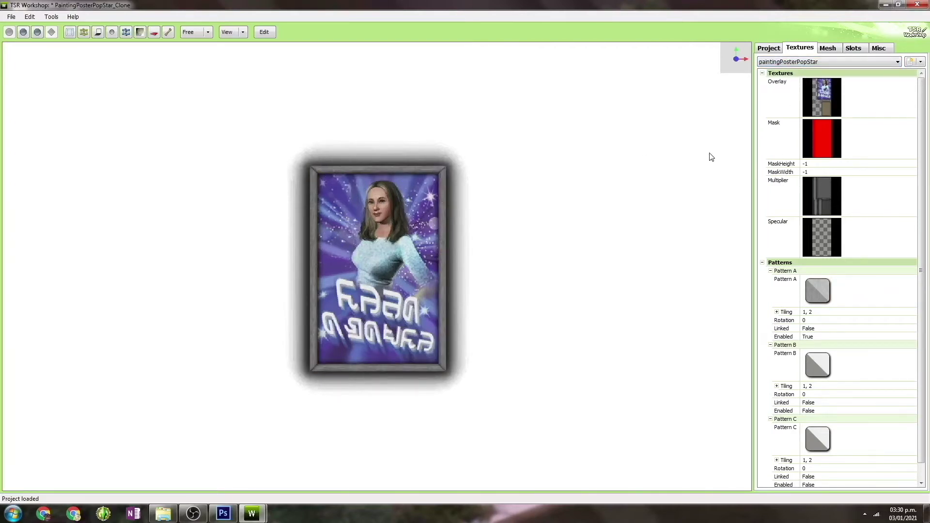
Step: Open the variation's Overlay texture for editing and enlarge the Image Editor window
left_click(779, 86)
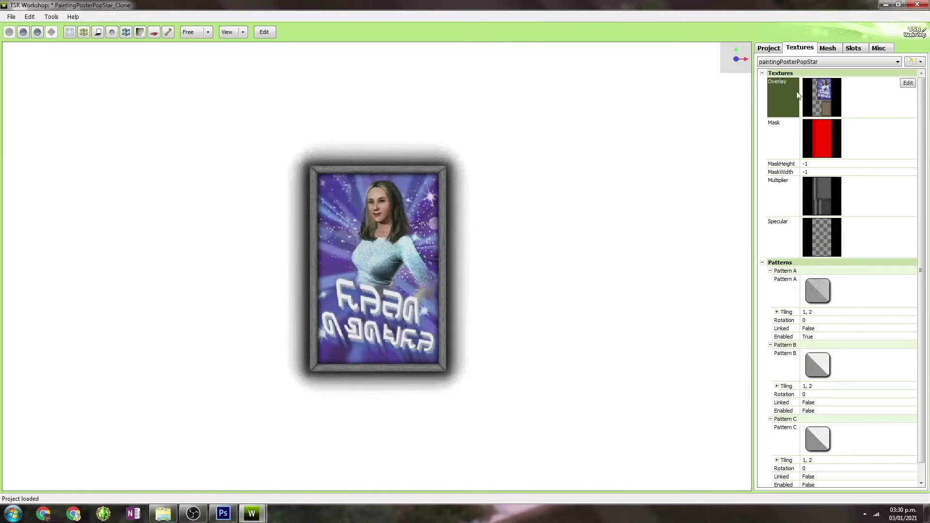
left_click(909, 87)
left_click_drag(599, 389, 781, 442)
left_click_drag(330, 115, 144, 33)
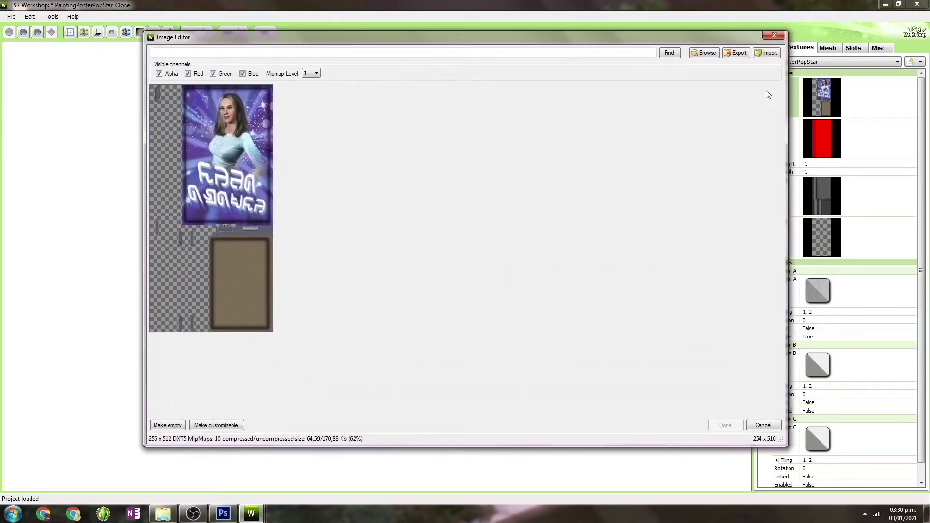
Step: Export the overlay texture in PNG format as Base.png to the Tutorial Frame folder
left_click(744, 57)
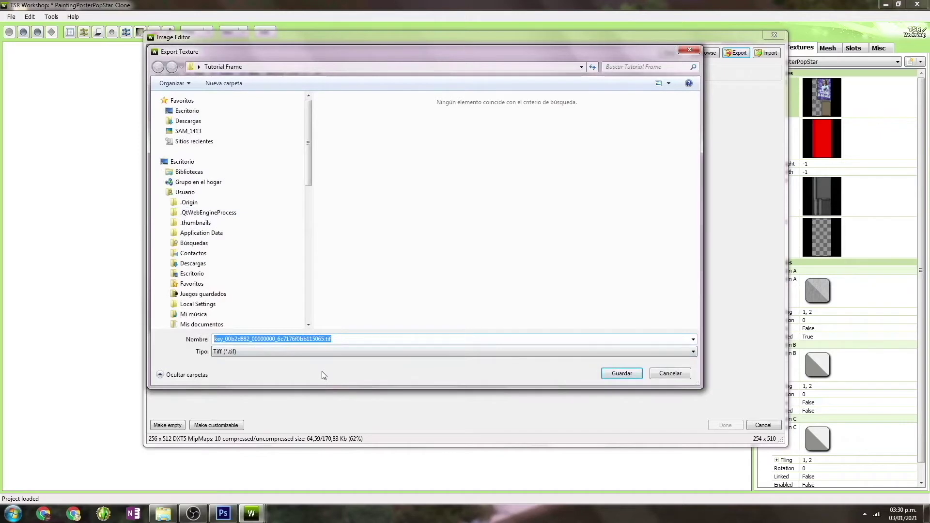
type("Base")
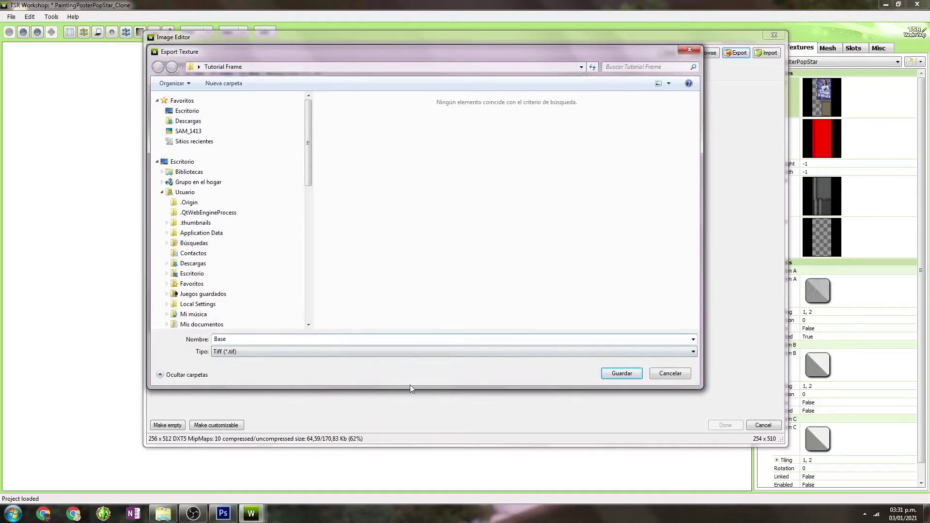
left_click_drag(450, 52, 561, 59)
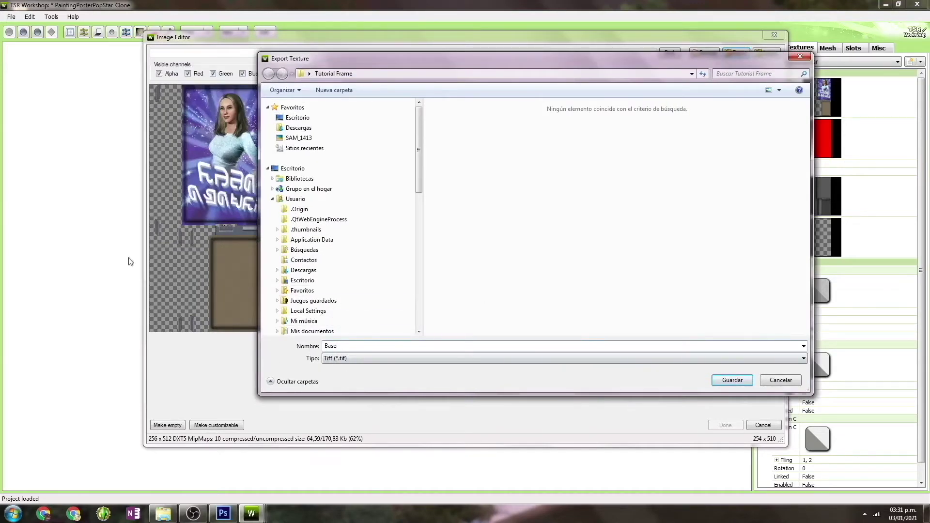
left_click(350, 360)
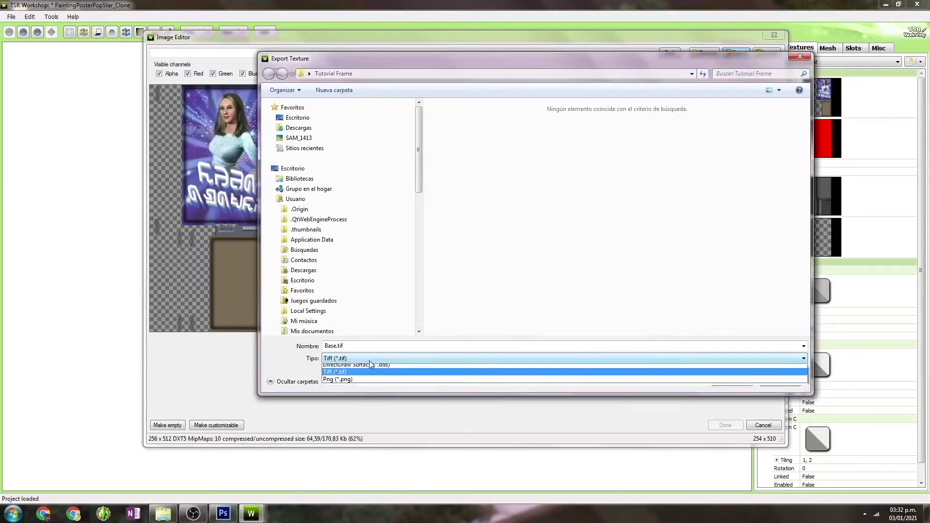
left_click(361, 383)
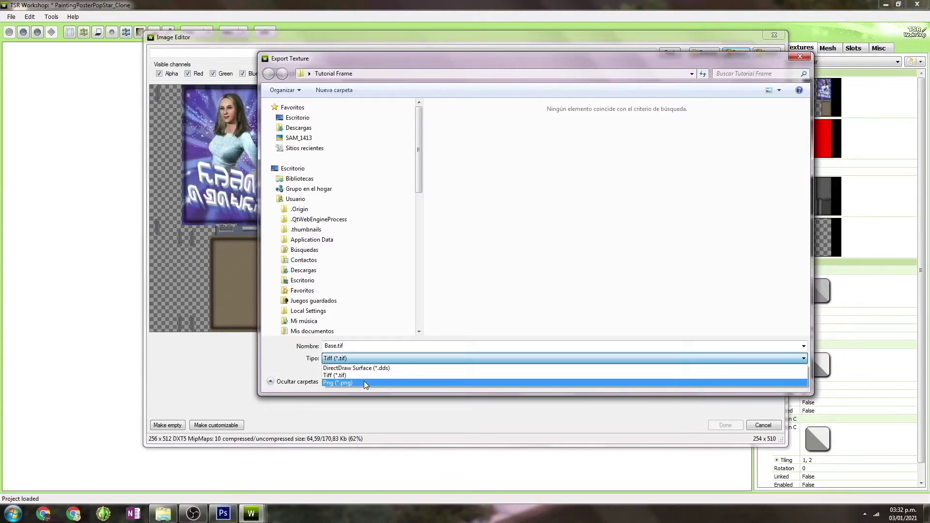
left_click(365, 383)
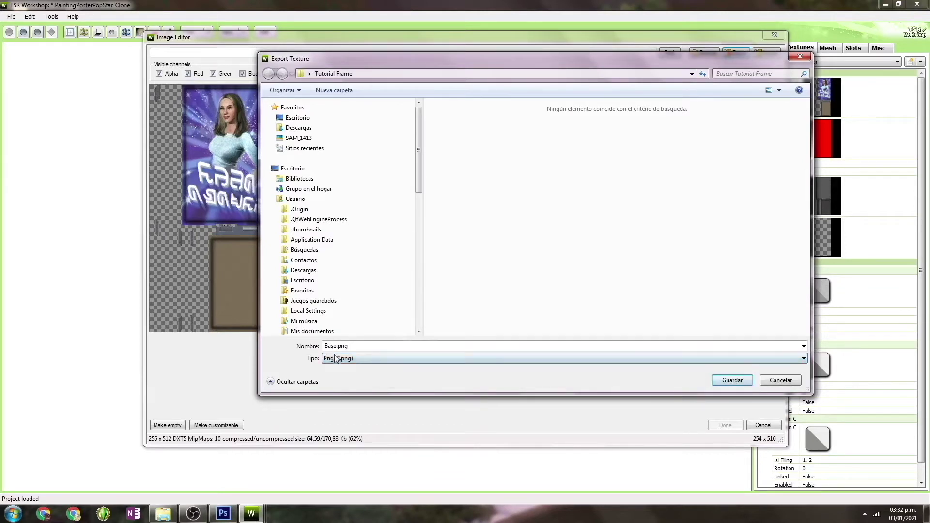
left_click(732, 384)
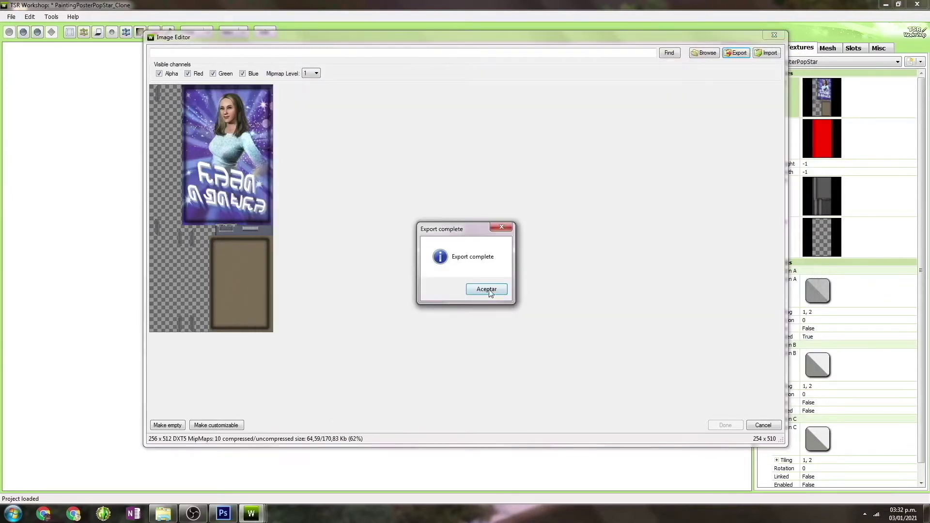
left_click(487, 289)
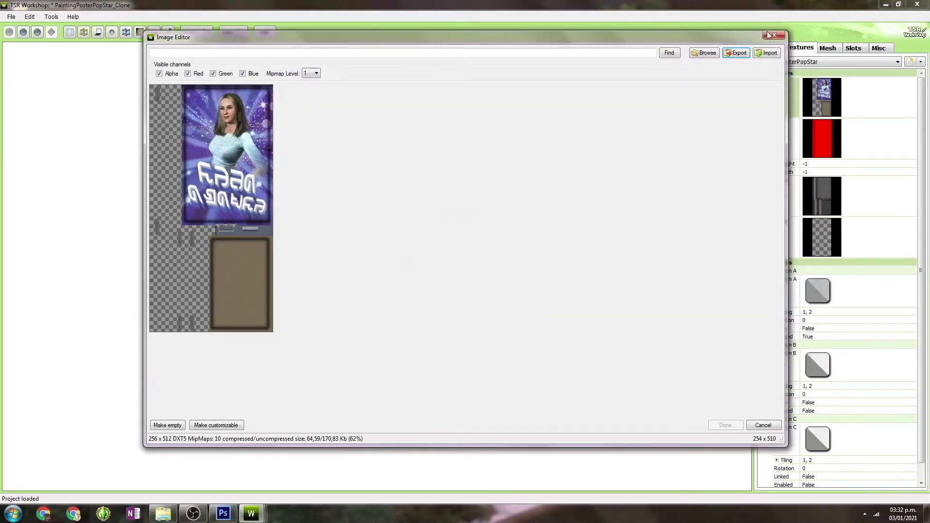
Step: Switch to Photoshop and open Base.png from the Tutorial Frame folder
left_click(223, 516)
left_click(27, 7)
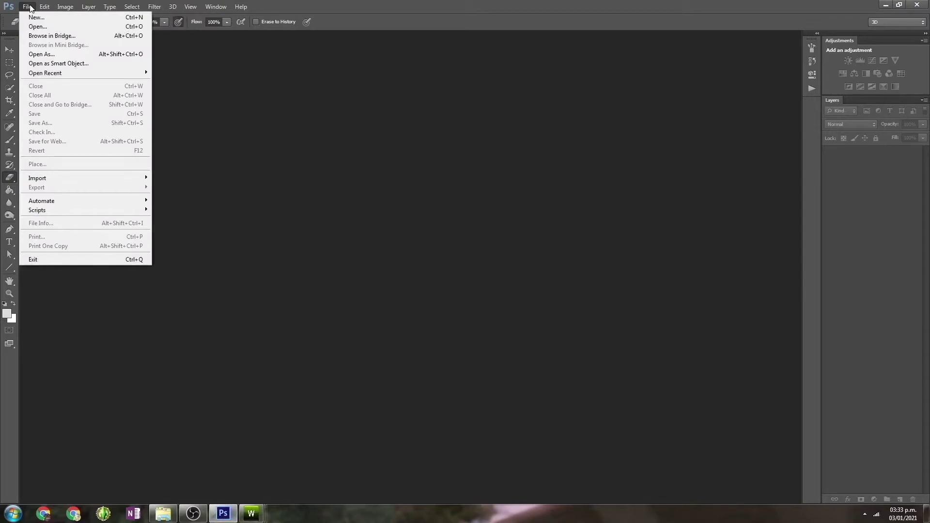
left_click(30, 28)
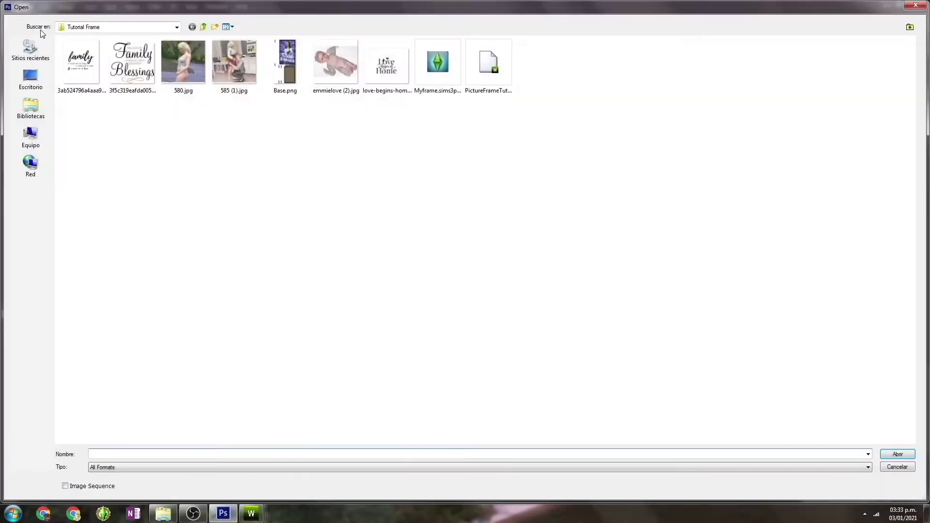
left_click(296, 91)
left_click(283, 79)
left_click(898, 455)
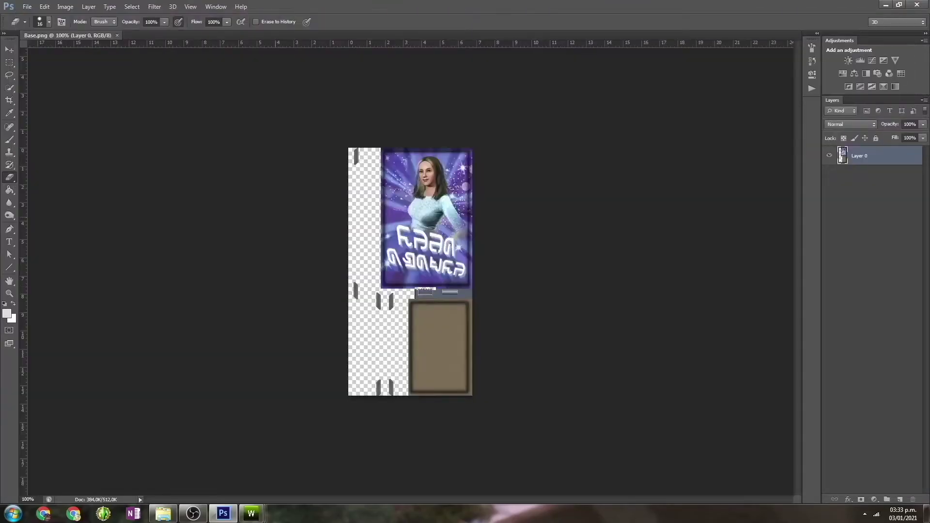
Step: Open the photo 580.jpg from the Tutorial Frame folder as a second document
left_click(27, 6)
left_click(39, 25)
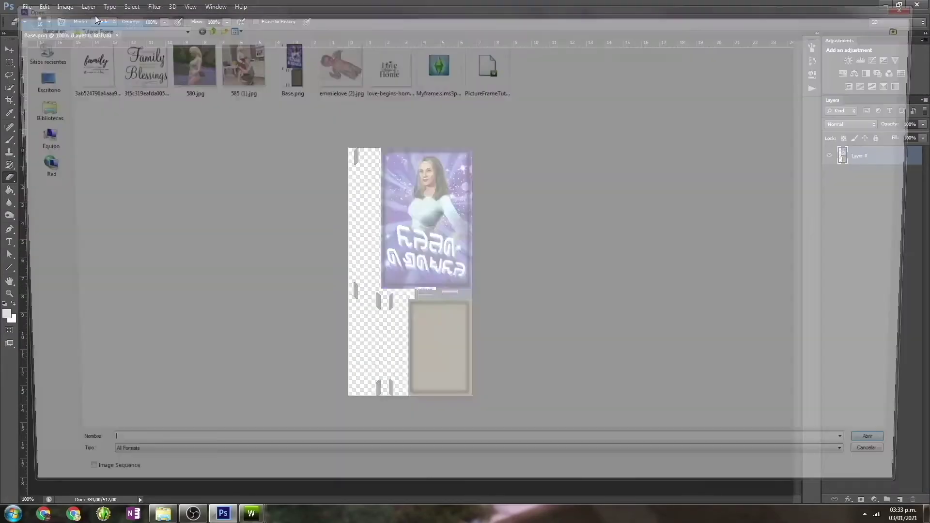
left_click(200, 81)
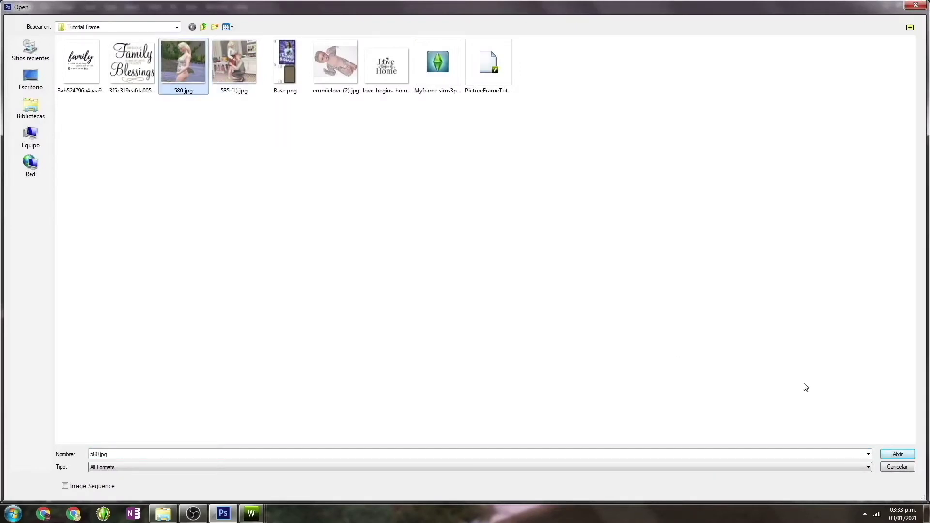
left_click(897, 454)
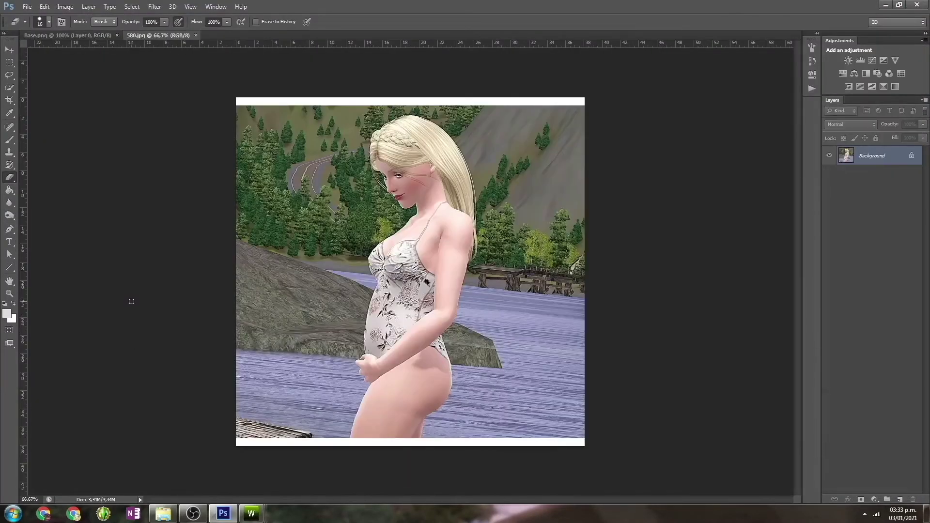
Step: Copy the area of 580.jpg between its white strips and paste it into Base.png as a new layer
left_click(92, 35)
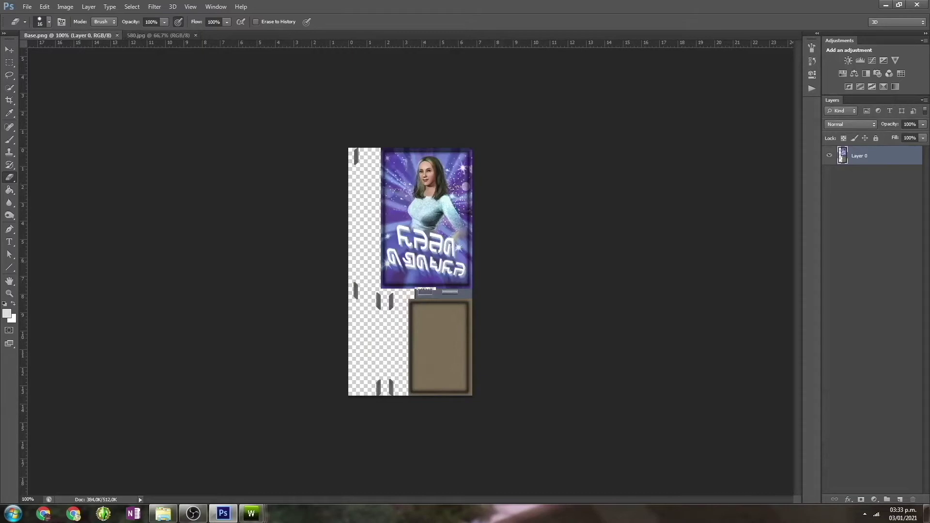
left_click(156, 36)
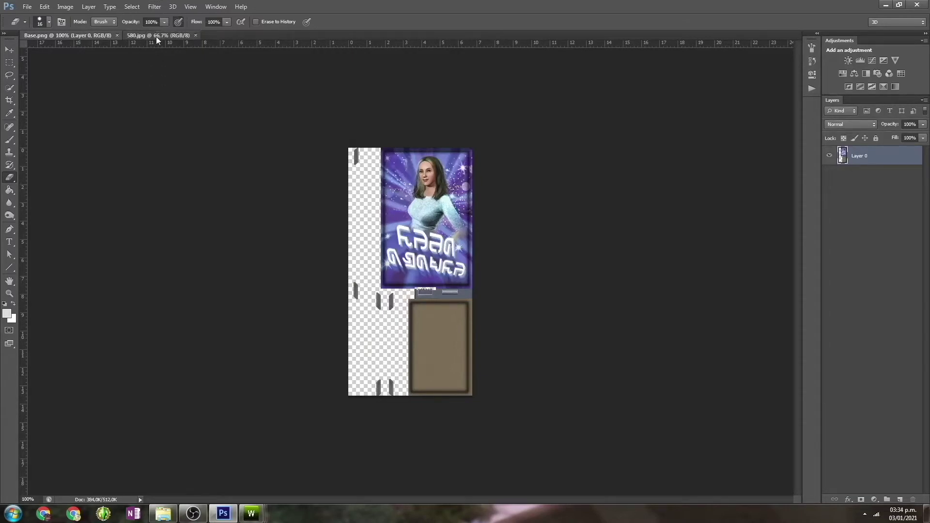
left_click(9, 62)
left_click_drag(238, 104, 604, 436)
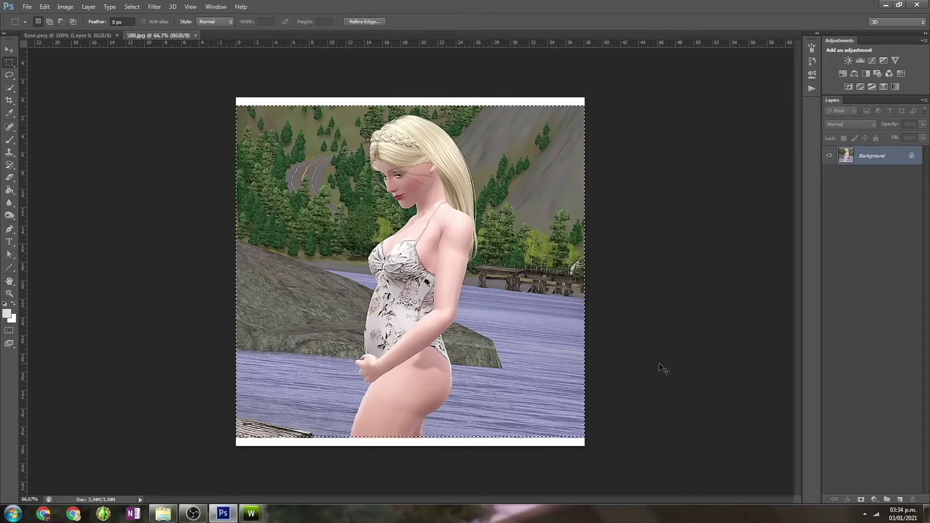
key("ctrl+c")
left_click(96, 36)
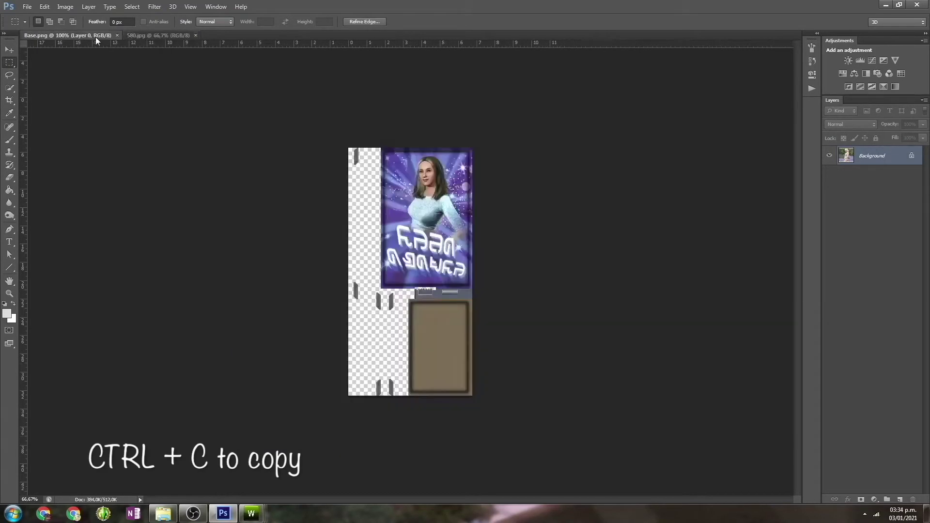
left_click(140, 36)
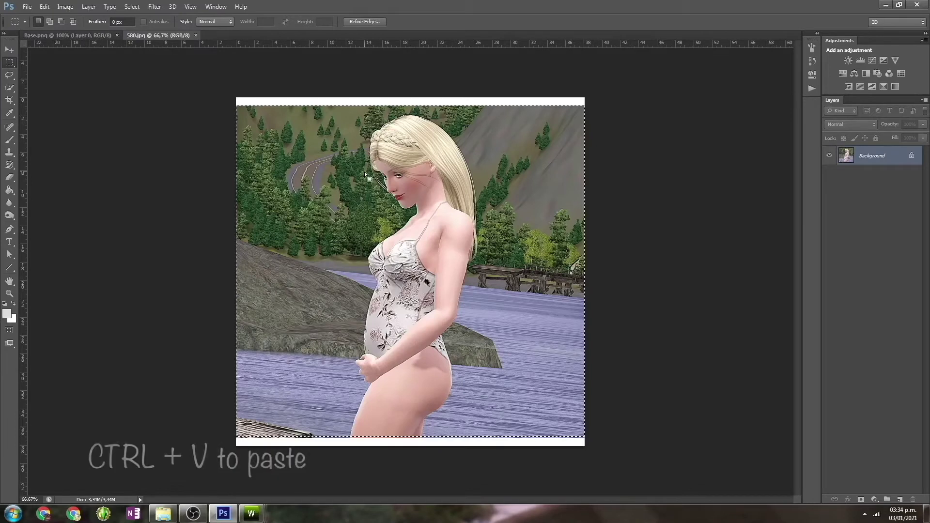
left_click(97, 36)
key("ctrl+v")
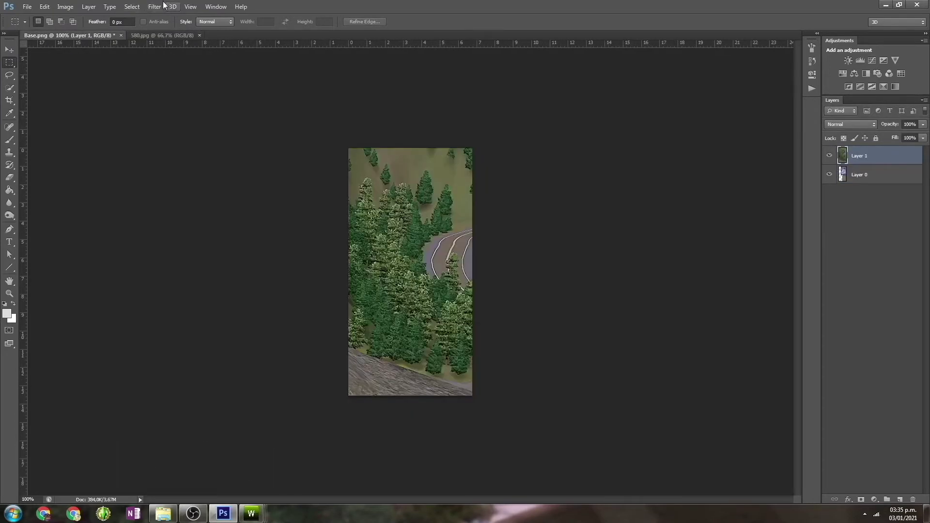
Step: Scale the pasted photo with Free Transform to about 18% width and 28% height and place it over the pop star poster
left_click(44, 6)
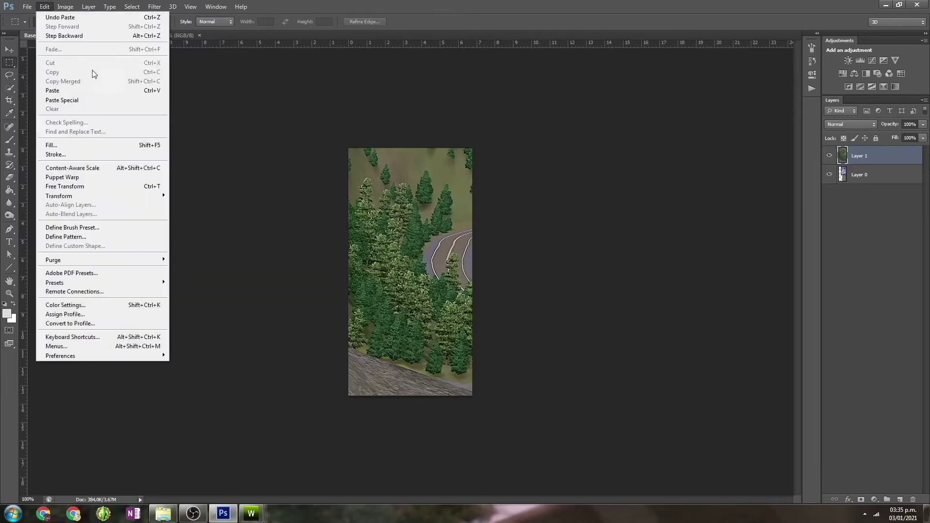
left_click(87, 186)
left_click_drag(350, 150, 494, 207)
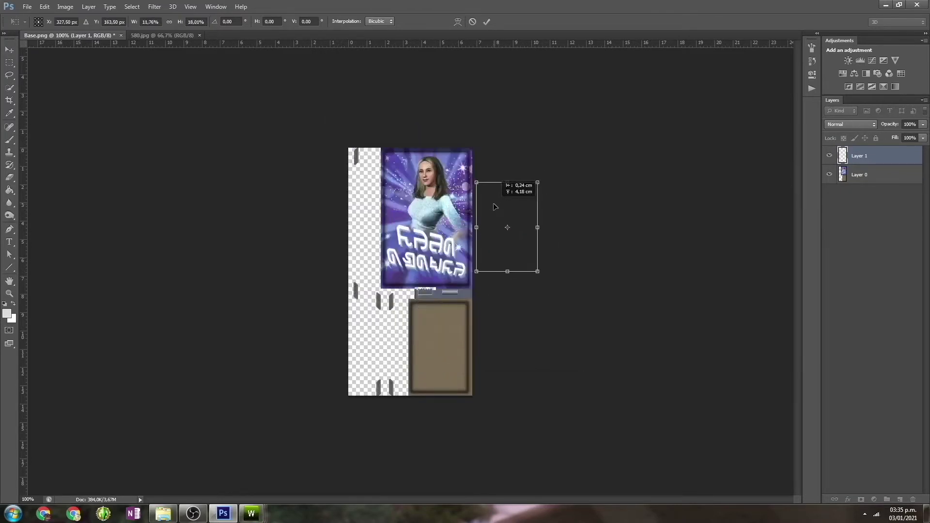
left_click_drag(538, 182, 566, 147)
left_click_drag(566, 272, 574, 287)
left_click_drag(536, 177, 577, 225)
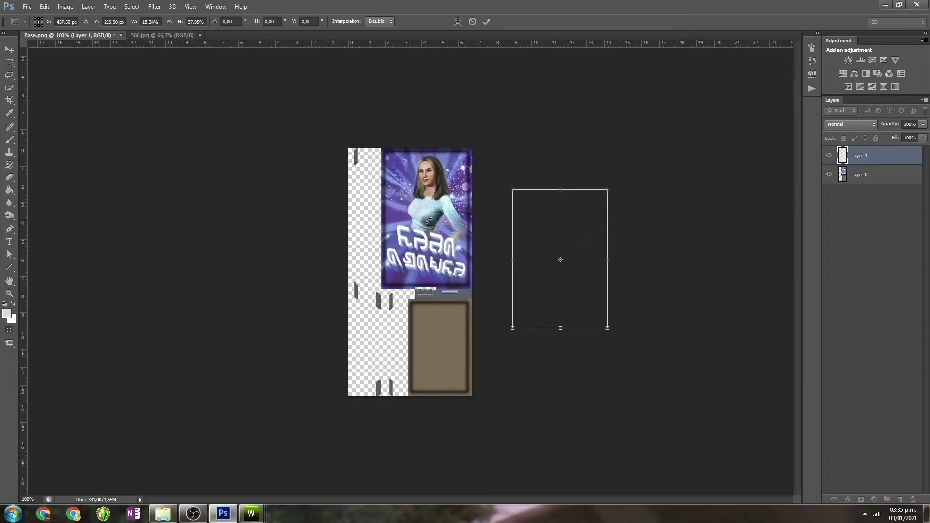
left_click_drag(549, 230, 413, 184)
Step: Fit the photo exactly over the poster by narrowing it to about 17.5% width and extending its lower edge, and apply the transform
left_click(41, 500)
type("200")
key("Return")
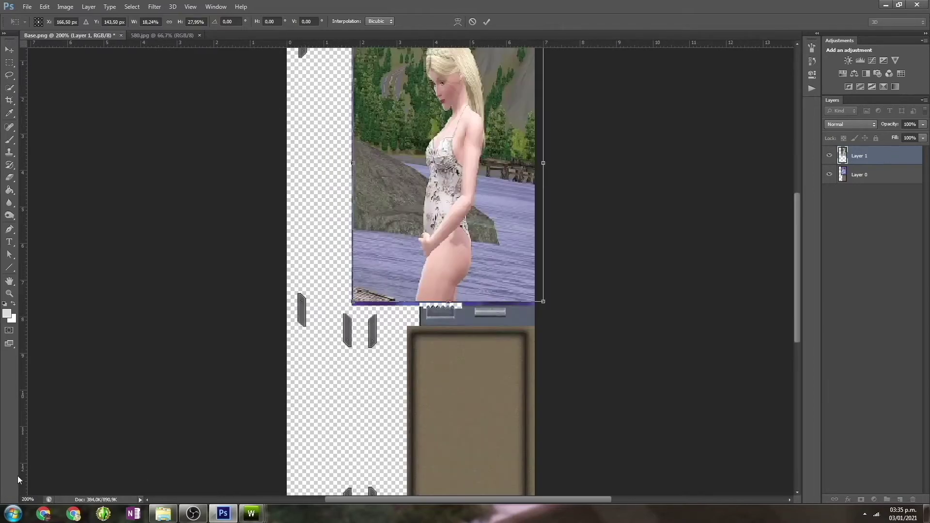
scroll(456, 353, "down", 2)
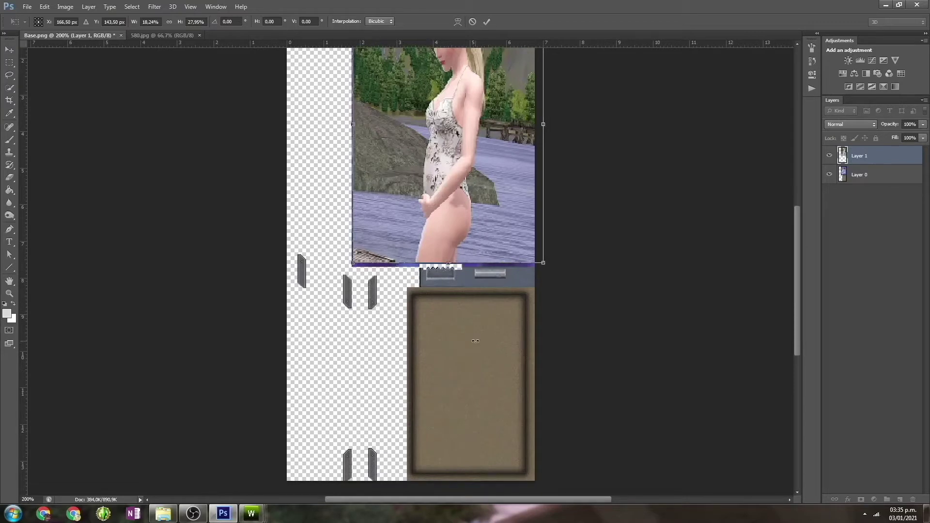
scroll(474, 342, "up", 1)
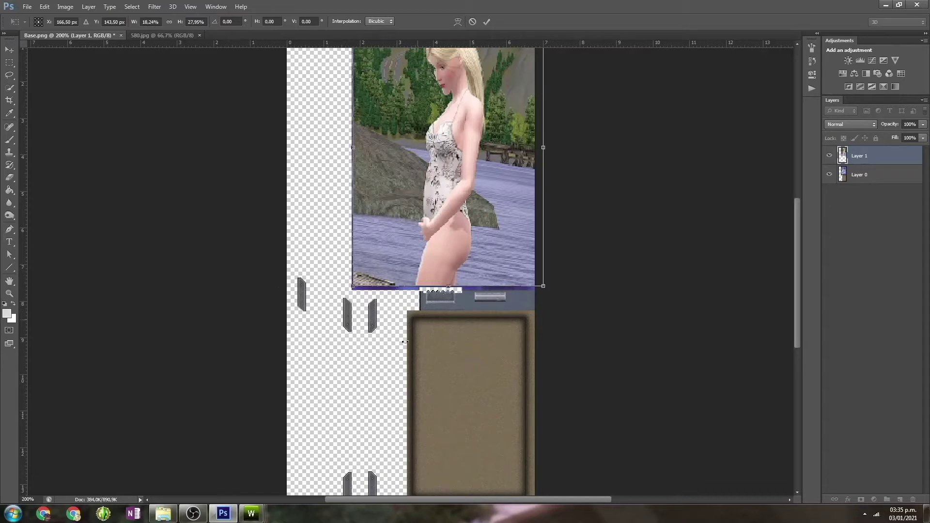
scroll(405, 342, "up", 4)
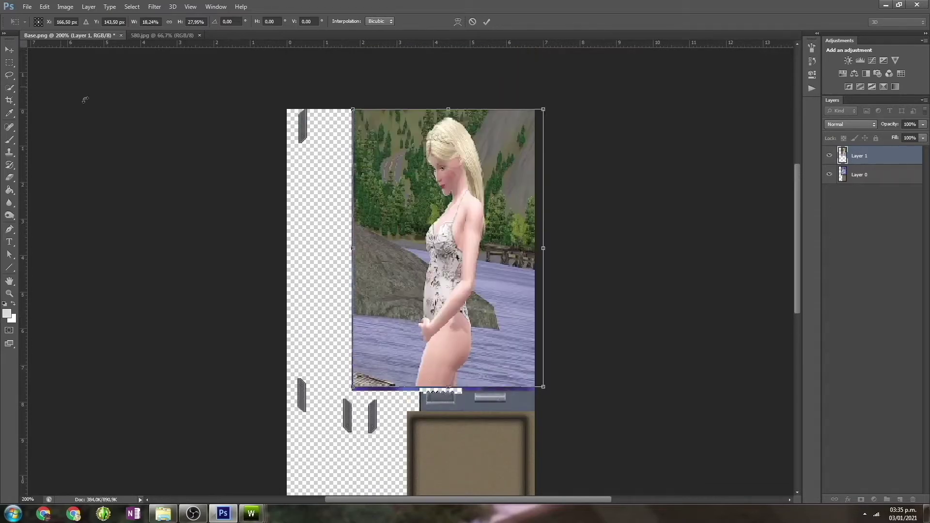
mouse_move(407, 176)
left_mouse_down()
mouse_move(430, 186)
mouse_move(399, 175)
mouse_move(414, 182)
left_mouse_up()
left_click_drag(543, 247, 535, 235)
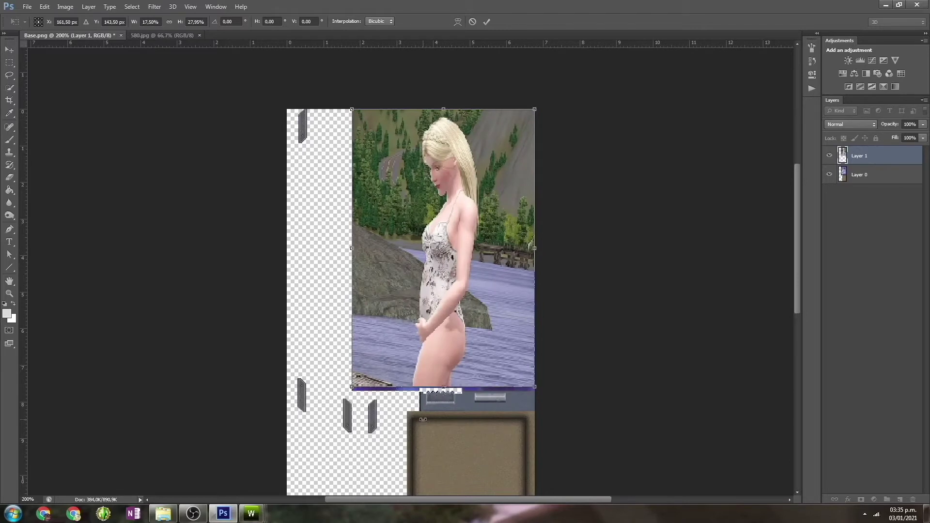
left_click_drag(448, 388, 446, 392)
key("Return")
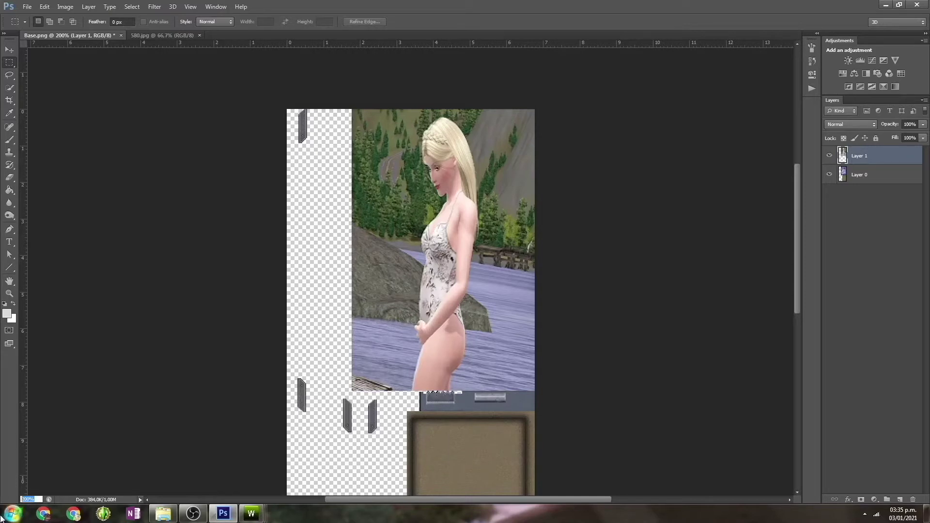
Step: Save the edited texture in PNG format as Anna.png in the Tutorial Frame folder
type("70")
key("Return")
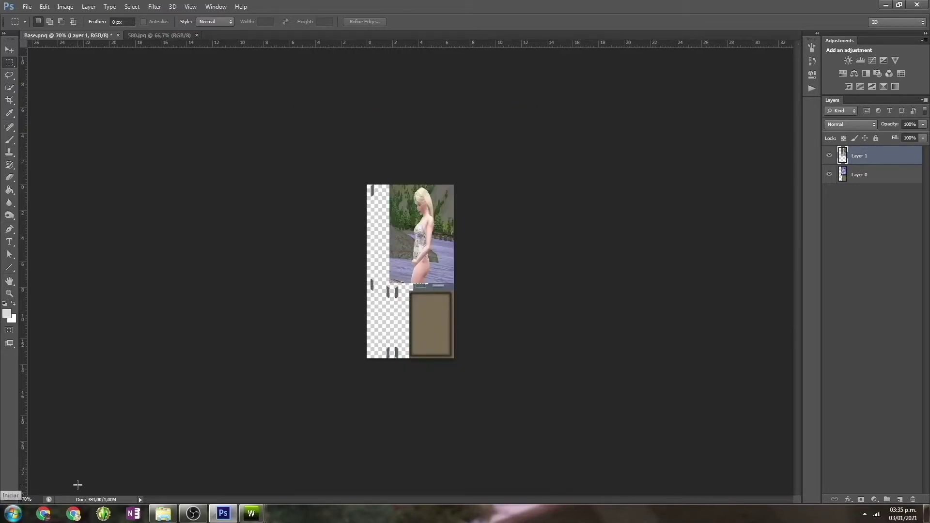
left_click(25, 6)
left_click(49, 124)
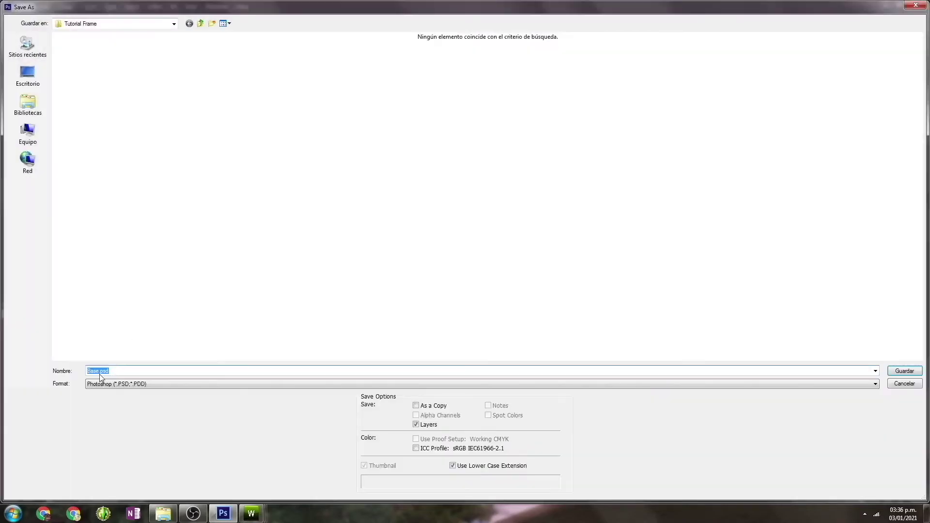
left_click(99, 374)
key("BackSpace")
type("nna")
left_click(101, 385)
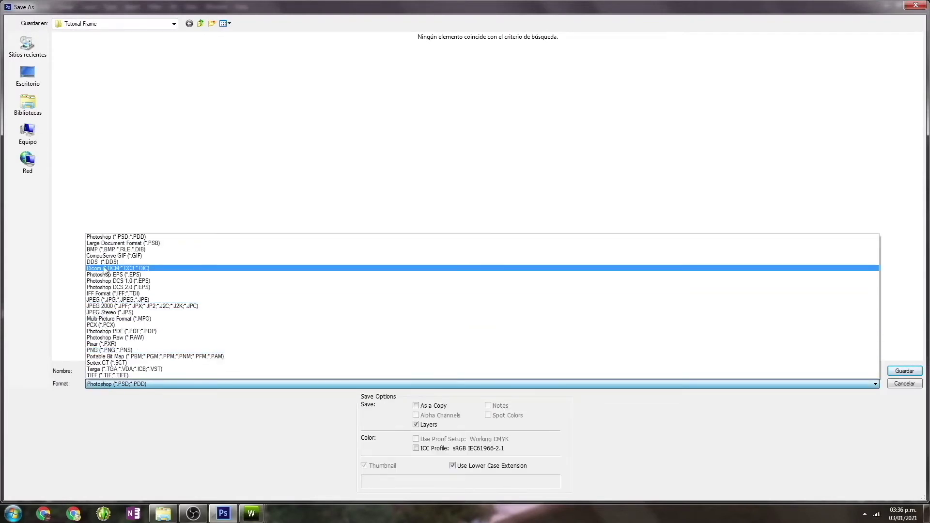
left_click(117, 237)
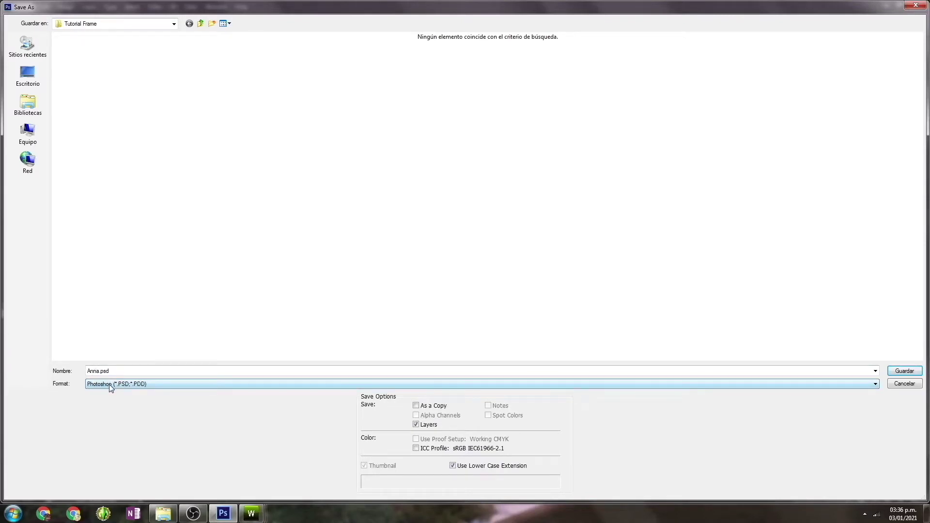
left_click(109, 385)
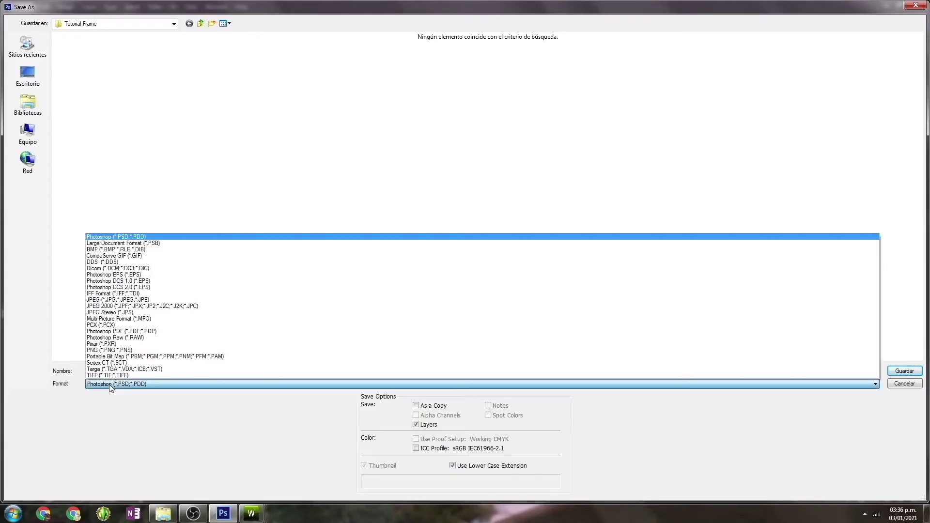
left_click(107, 350)
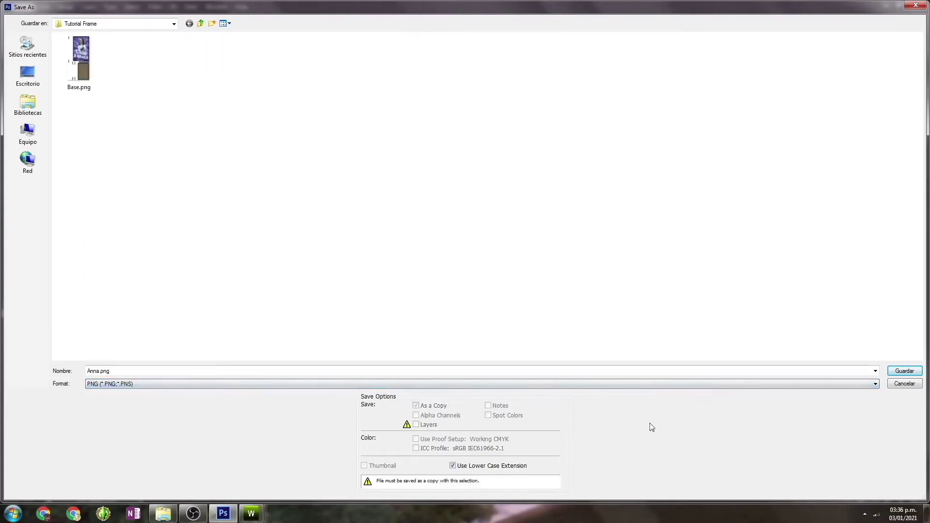
left_click(904, 371)
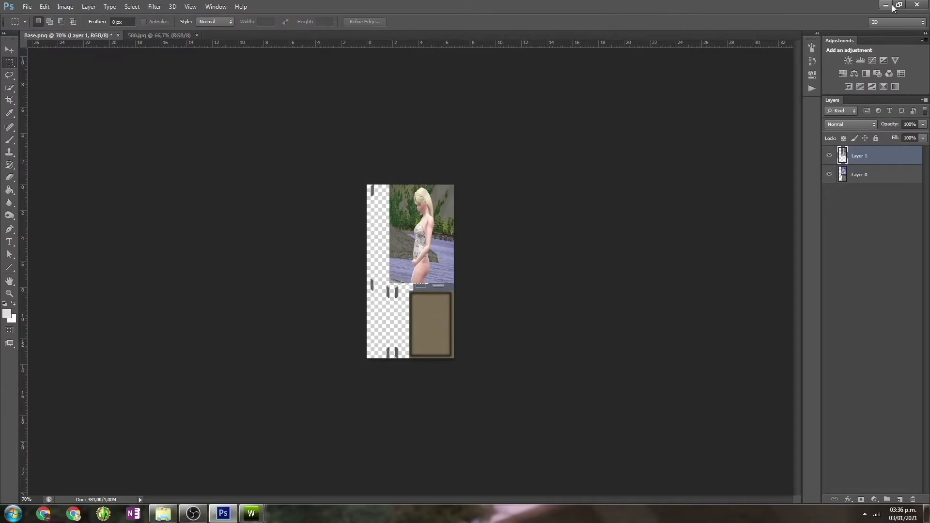
Step: Switch to TSR Workshop and replace the Overlay texture with Anna.png, importing it with the current alpha kept
left_click(891, 5)
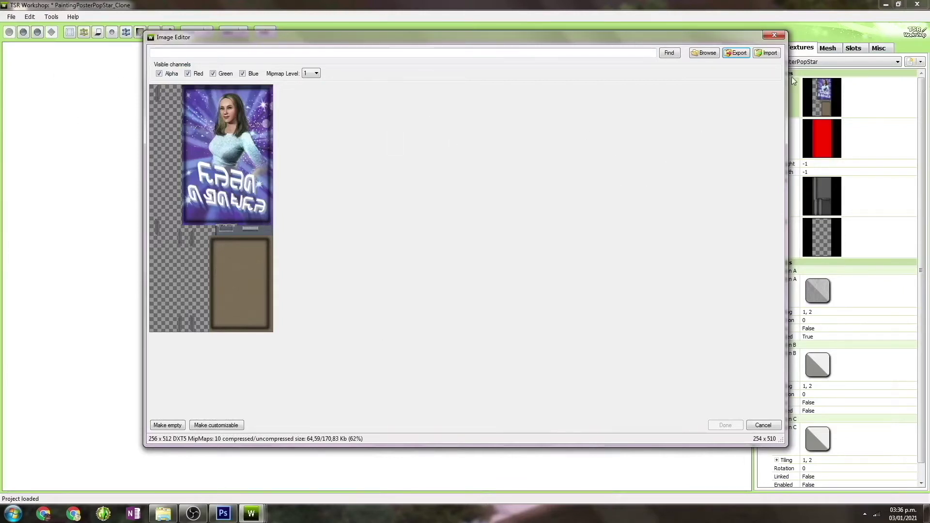
left_click(770, 53)
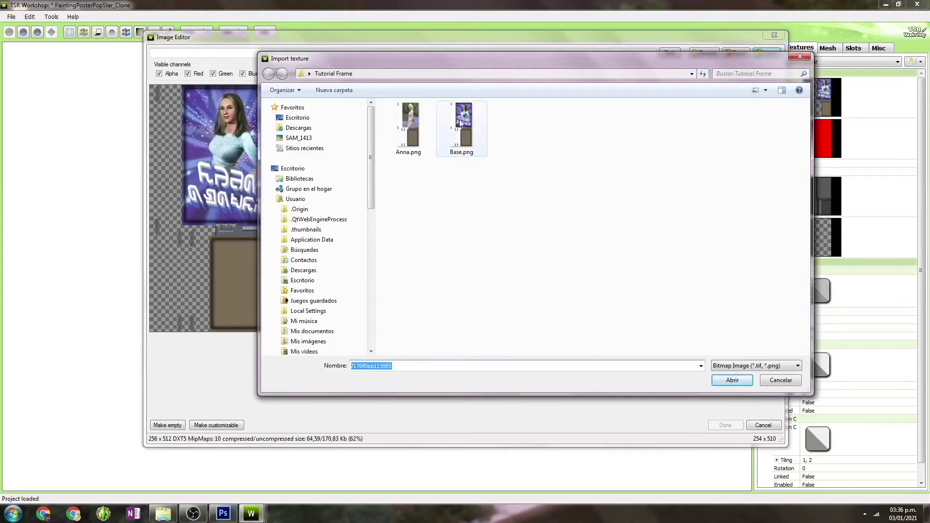
left_click(412, 140)
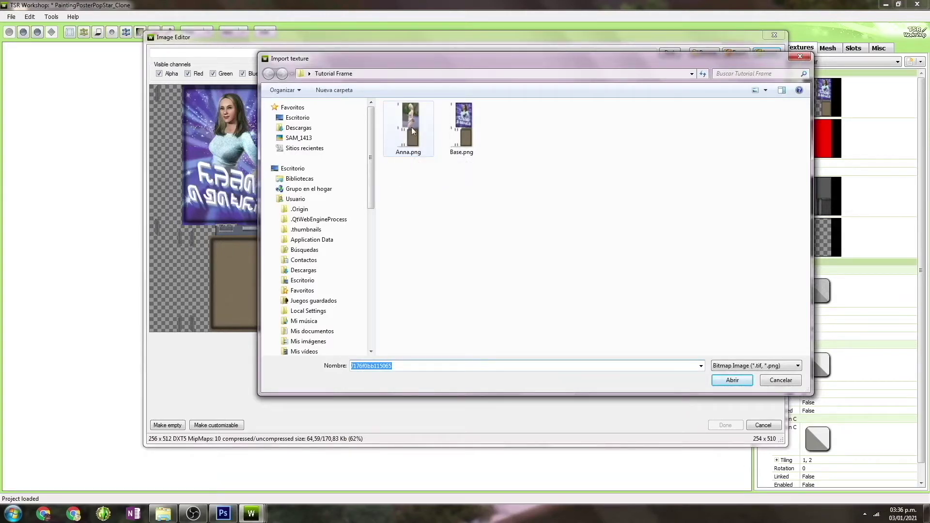
left_click(412, 139)
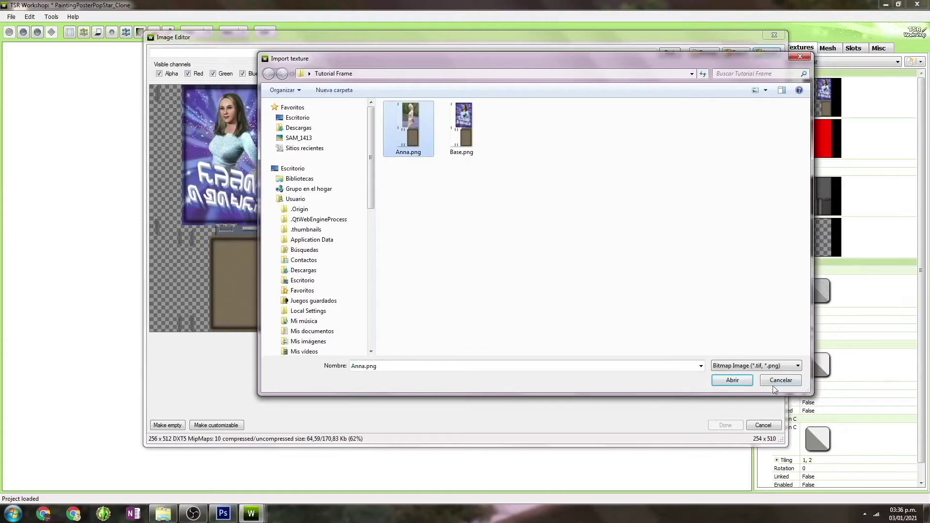
left_click(731, 382)
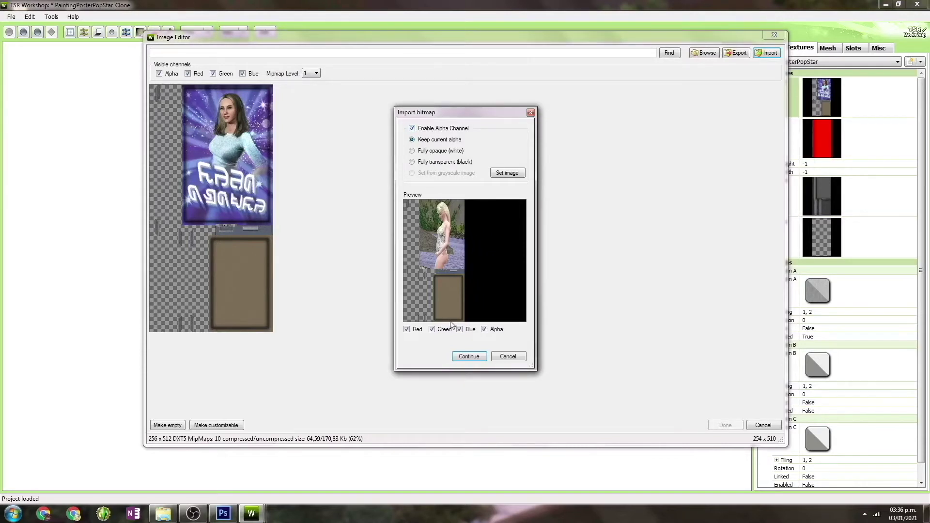
left_click(472, 359)
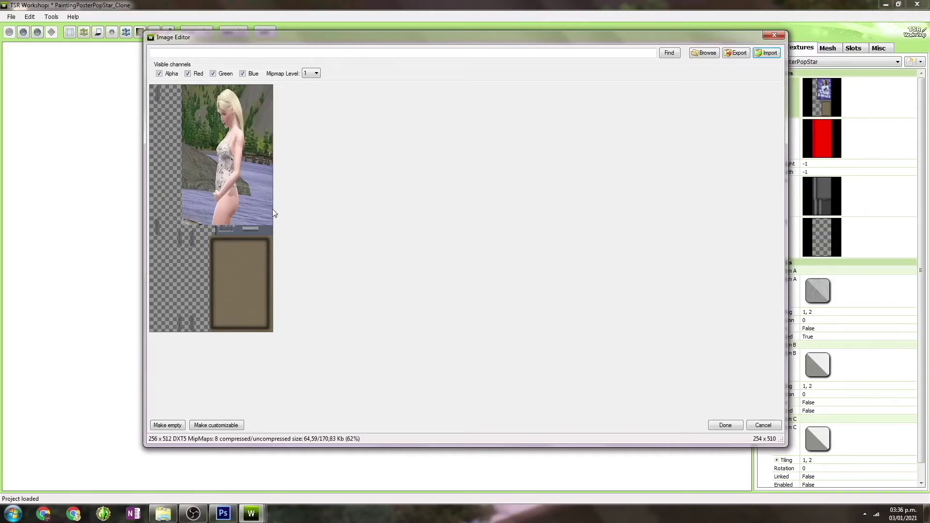
left_click(721, 428)
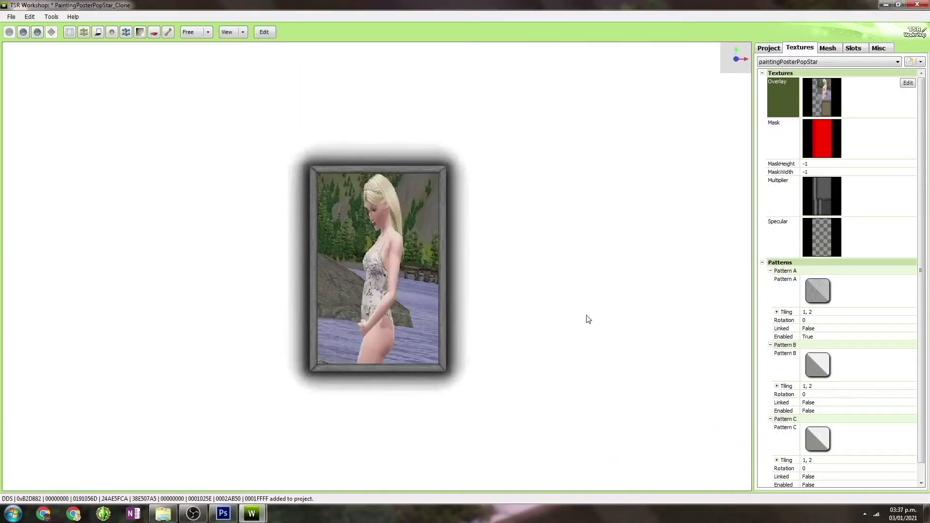
Step: Show the second variation of paintingPosterPopStar and select its Overlay texture
left_click_drag(580, 322, 549, 342)
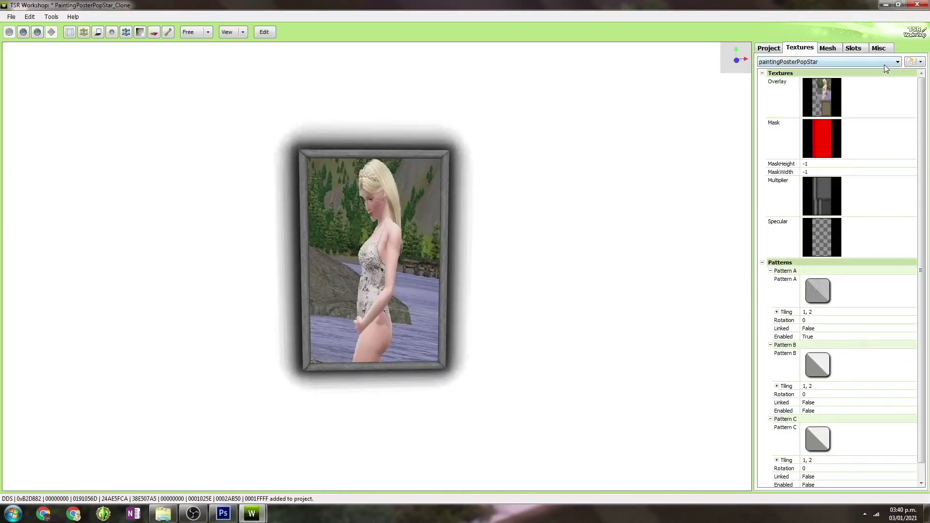
left_click(885, 63)
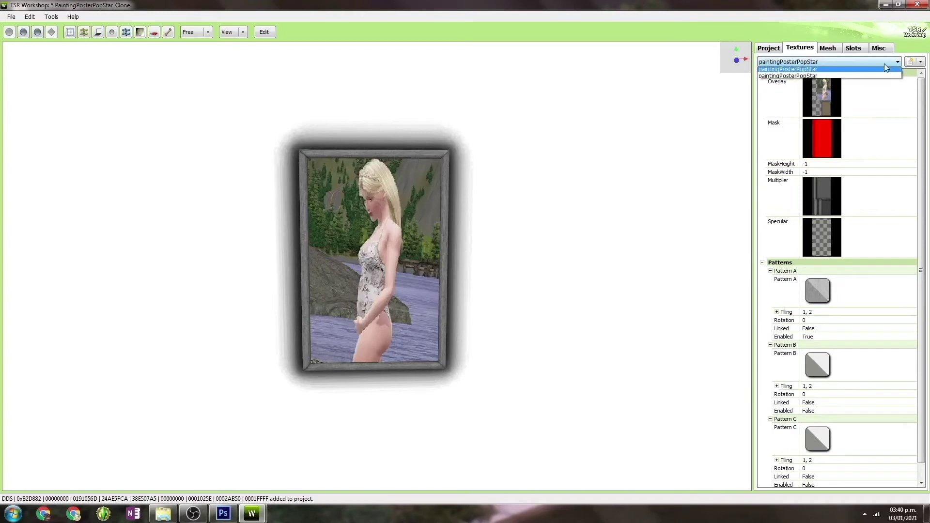
left_click(879, 77)
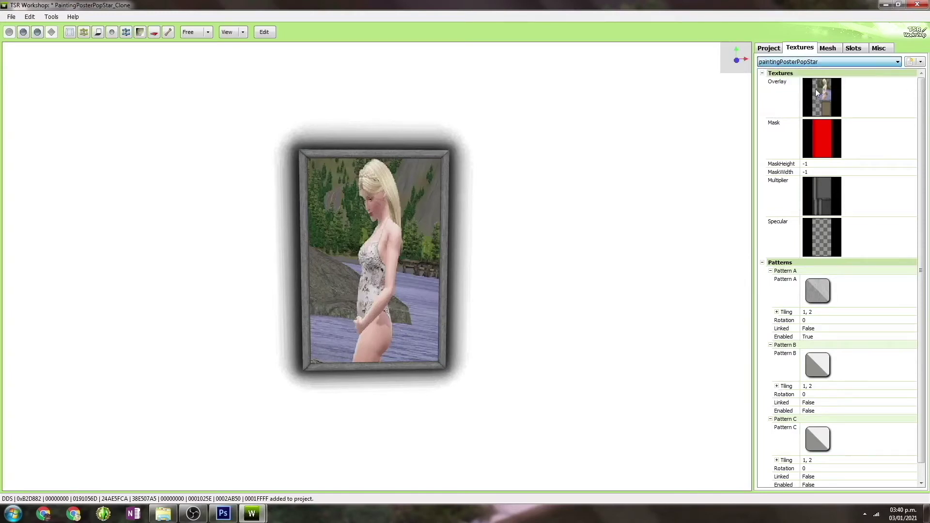
left_click(406, 328)
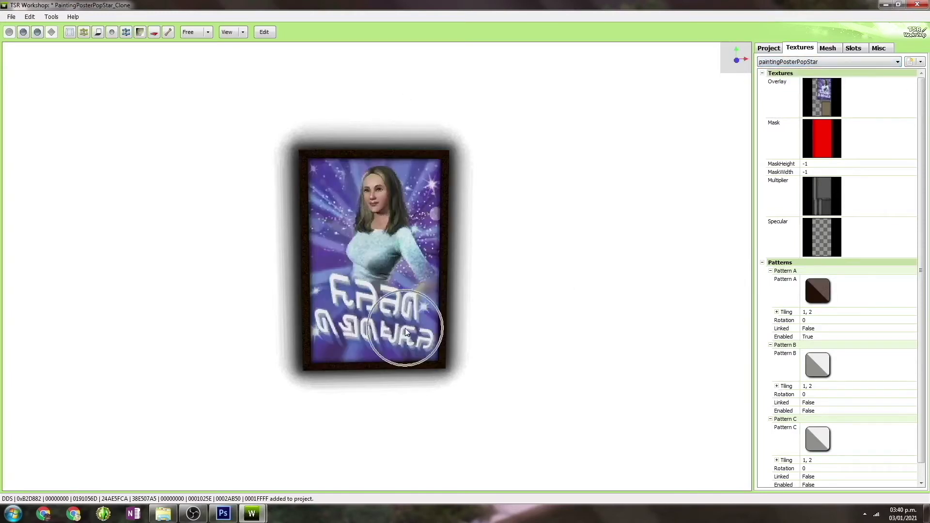
left_click(784, 95)
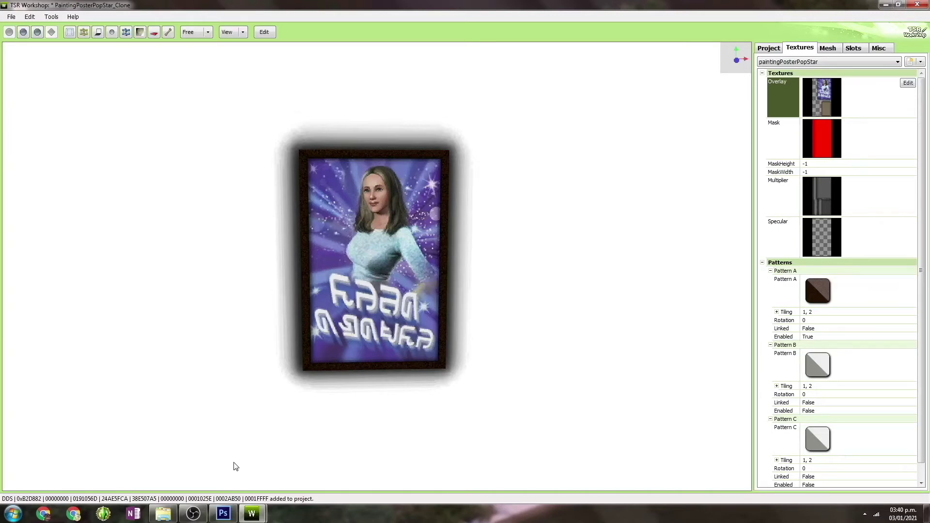
Step: Switch to Photoshop and close the 580.jpg photo, leaving the Base.png texture open
left_click(887, 5)
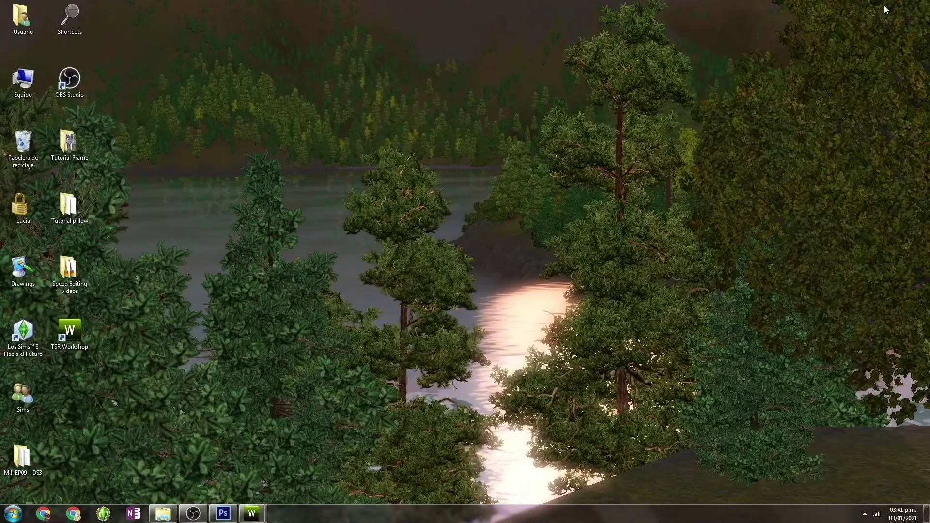
left_click(223, 513)
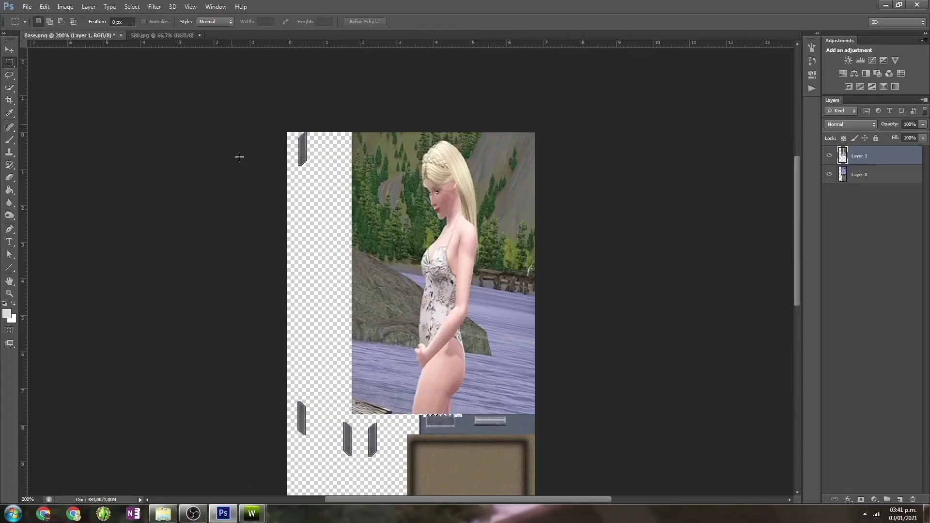
scroll(172, 63, "down", 1)
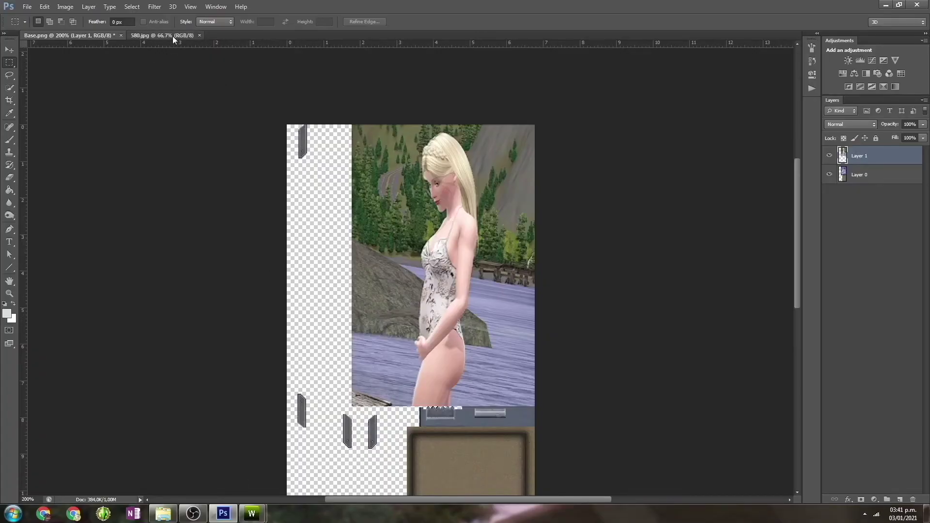
left_click(173, 35)
left_click(199, 35)
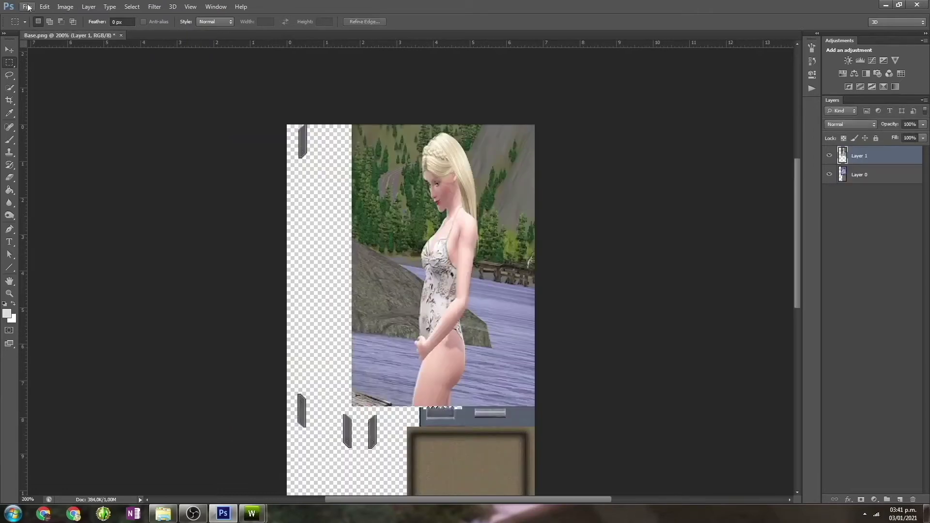
Step: Open the photo 585 (1).jpg from the Tutorial Frame folder
left_click(28, 7)
left_click(34, 23)
left_click(227, 76)
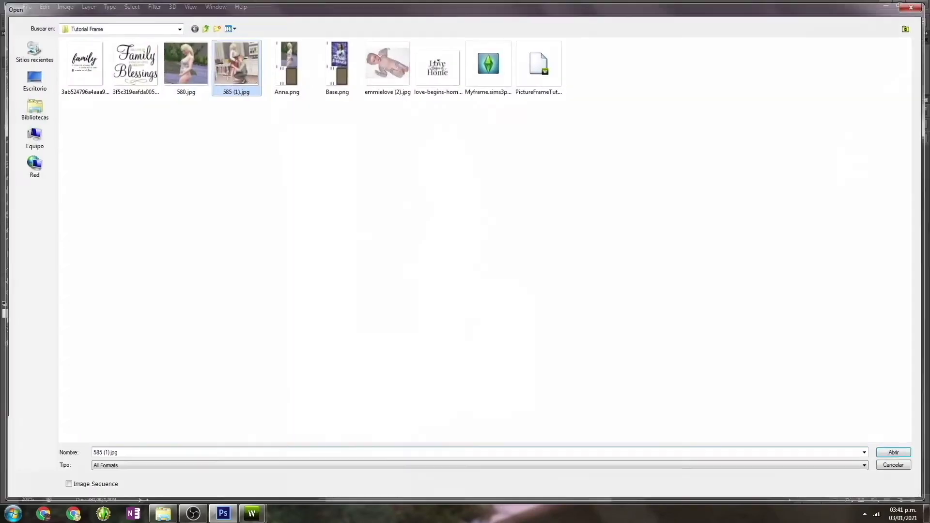
double_click(227, 75)
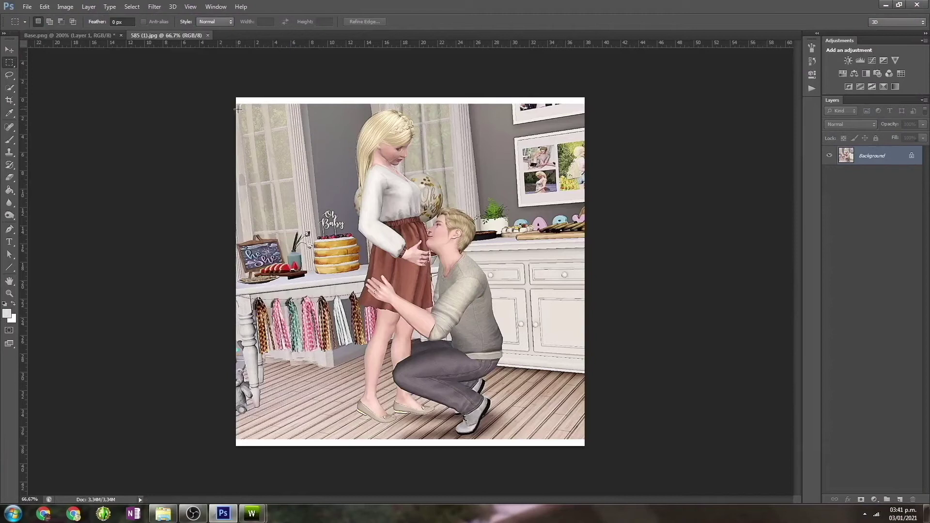
Step: Copy the photo without its white borders into Base.png as a new layer and delete the earlier photo layer, Layer 1
left_click_drag(246, 104, 616, 435)
key("ctrl+c")
left_click(99, 36)
key("ctrl+v")
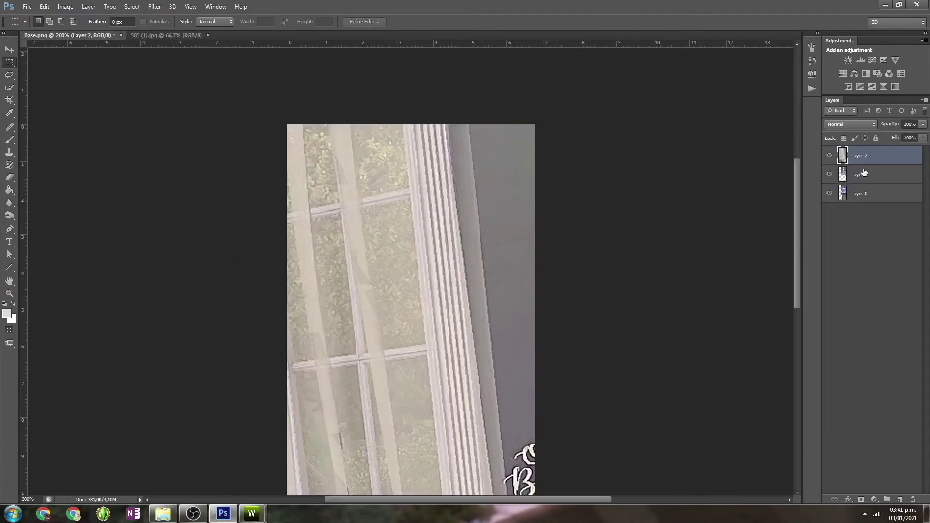
left_click(862, 174)
key("ctrl+e")
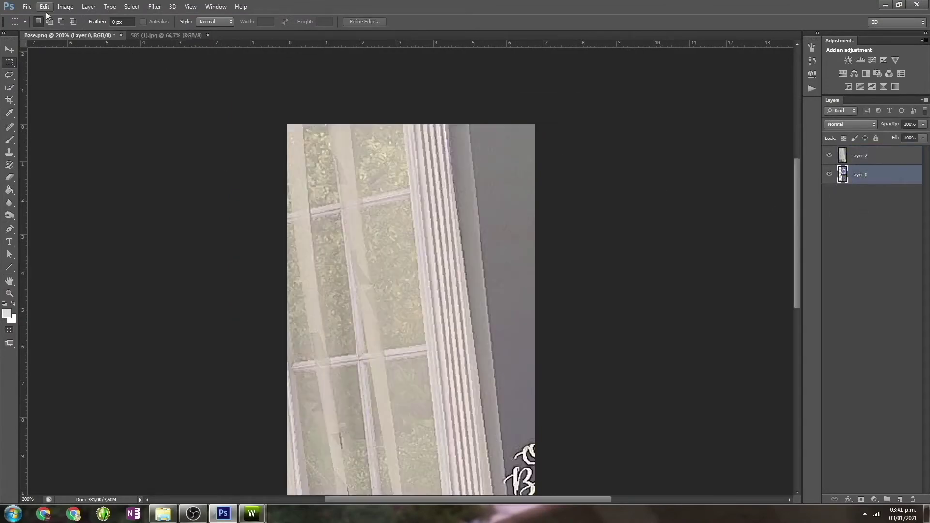
left_click(45, 8)
left_click(81, 185)
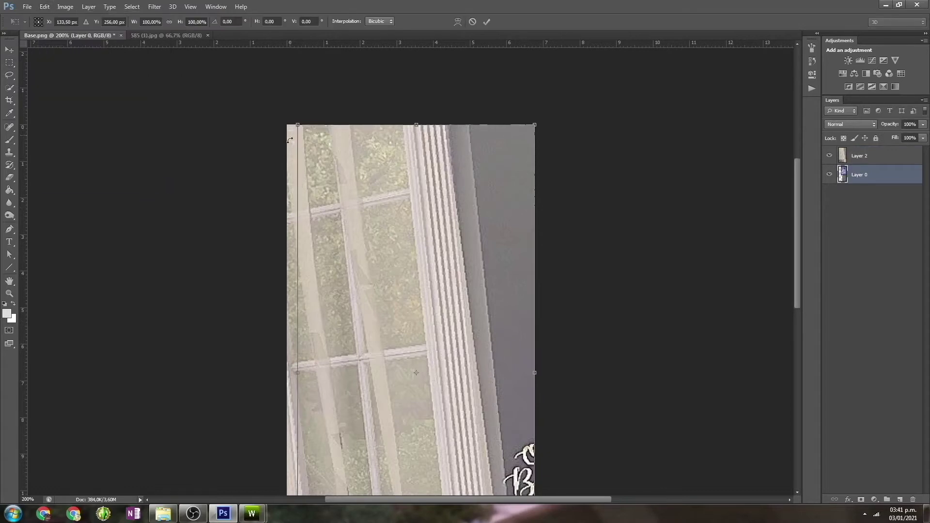
key("Return")
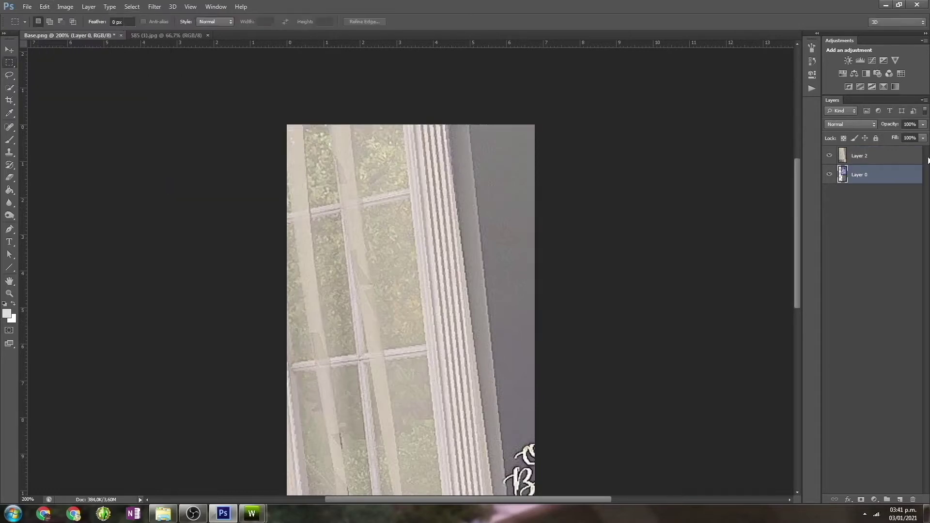
Step: Scale the pasted photo on Layer 2 with Free Transform so it exactly covers the pop star poster, and apply the transform
left_click(913, 161)
left_click(44, 7)
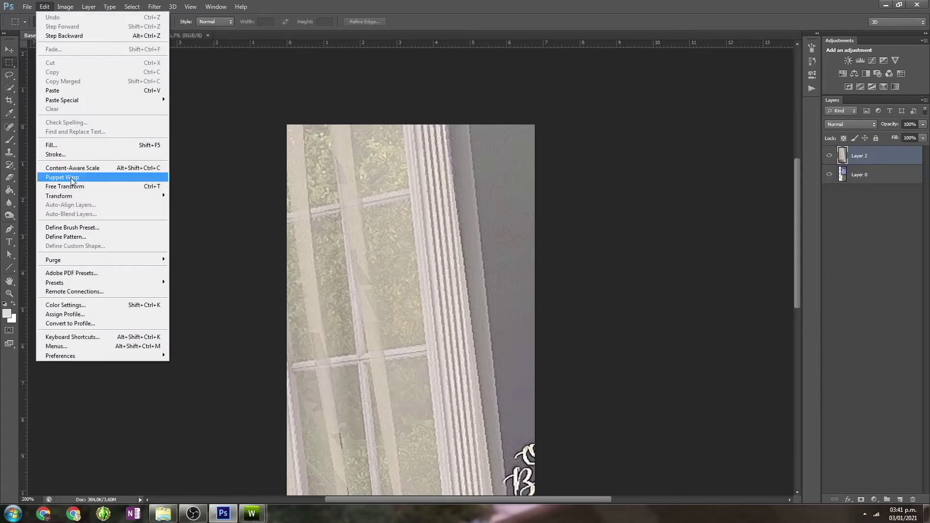
left_click(80, 185)
left_click_drag(289, 123, 409, 167)
left_click_drag(552, 351, 538, 407)
key("Return")
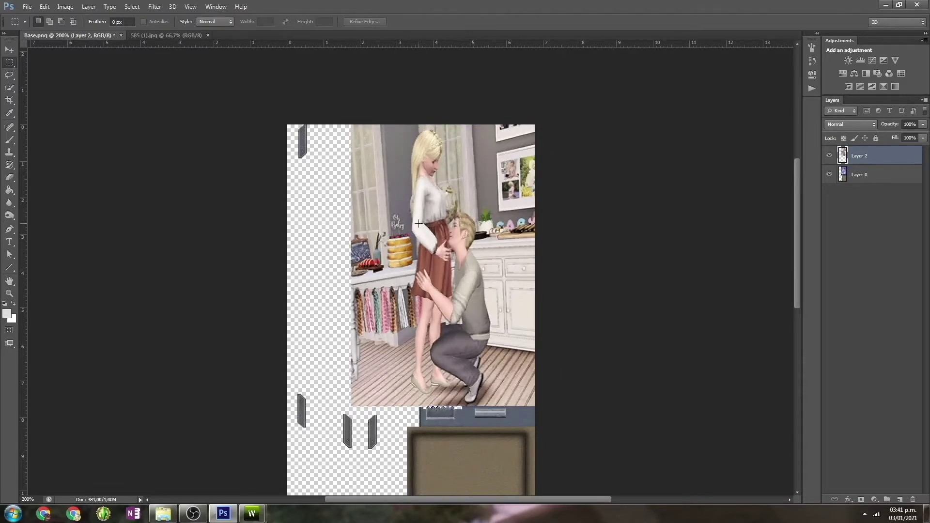
Step: Save the edited texture in PNG format as AnnaEdward.png in the Tutorial Frame folder
scroll(246, 169, "down", 2)
left_click(29, 8)
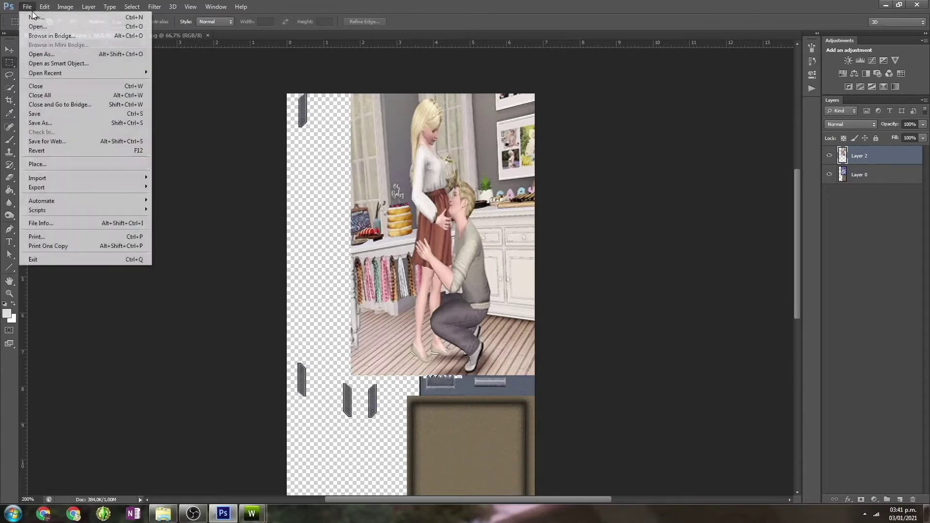
left_click(50, 124)
left_click(129, 386)
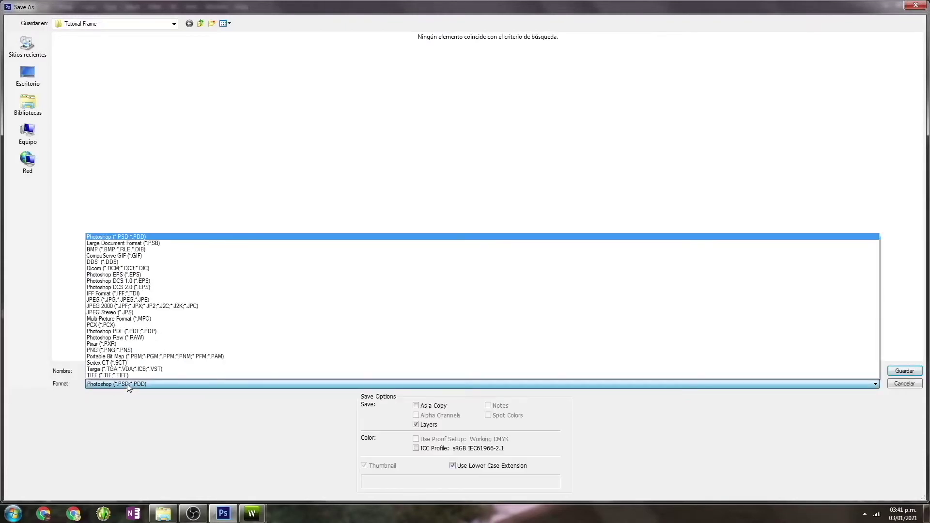
left_click(105, 352)
double_click(93, 371)
type("AnnaEdward.png")
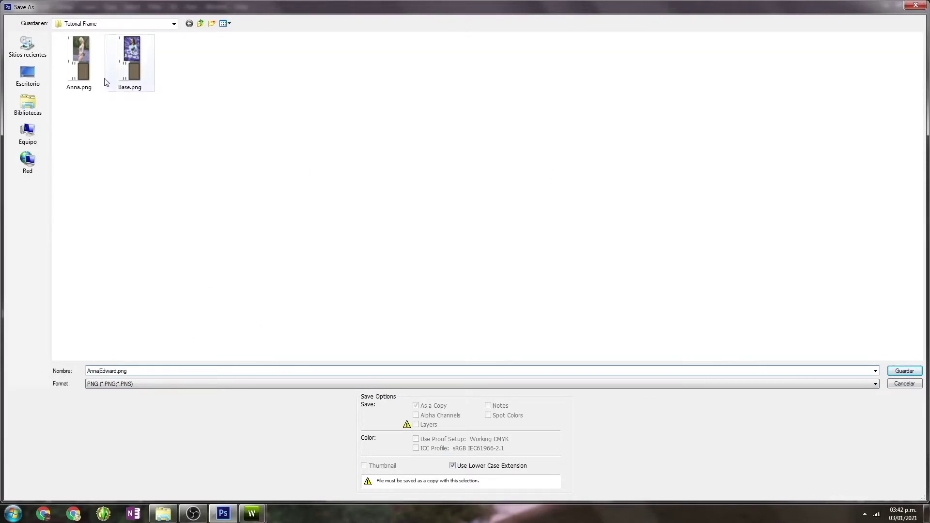
left_click(910, 370)
left_click(499, 164)
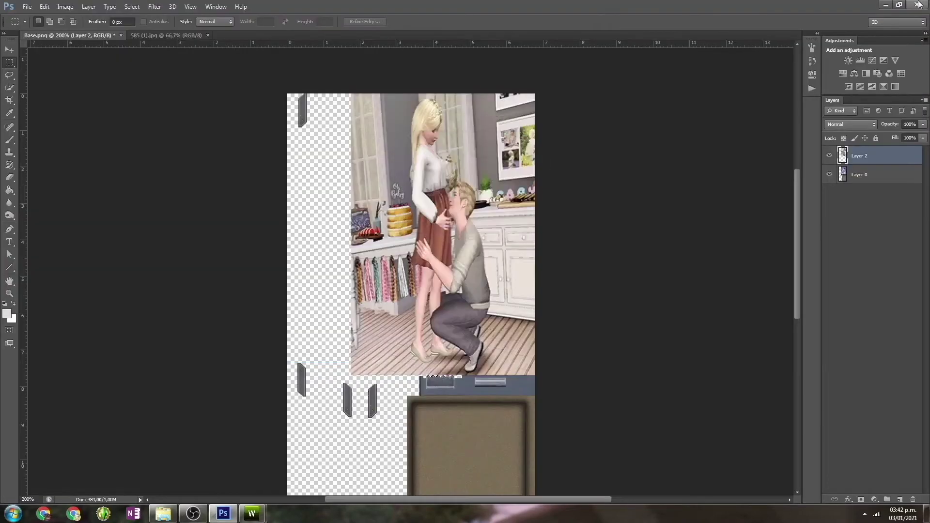
left_click(885, 5)
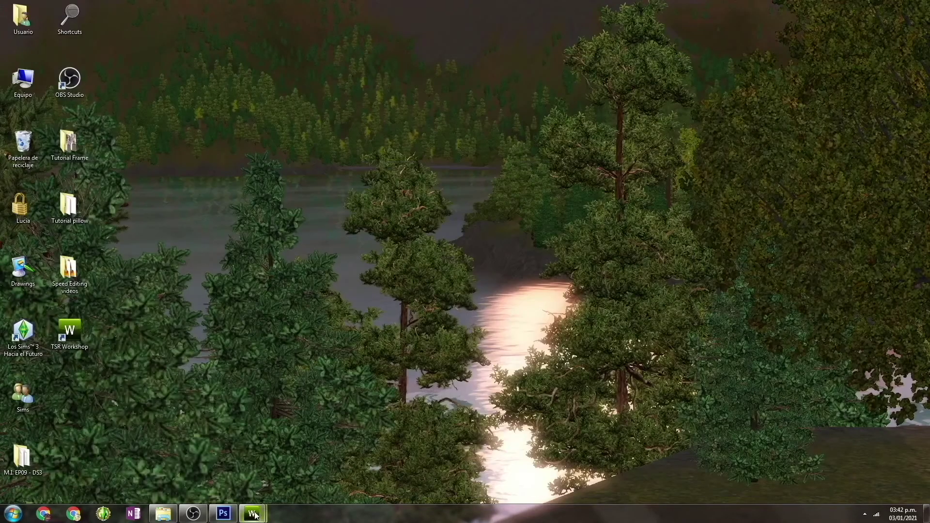
mouse_move(254, 515)
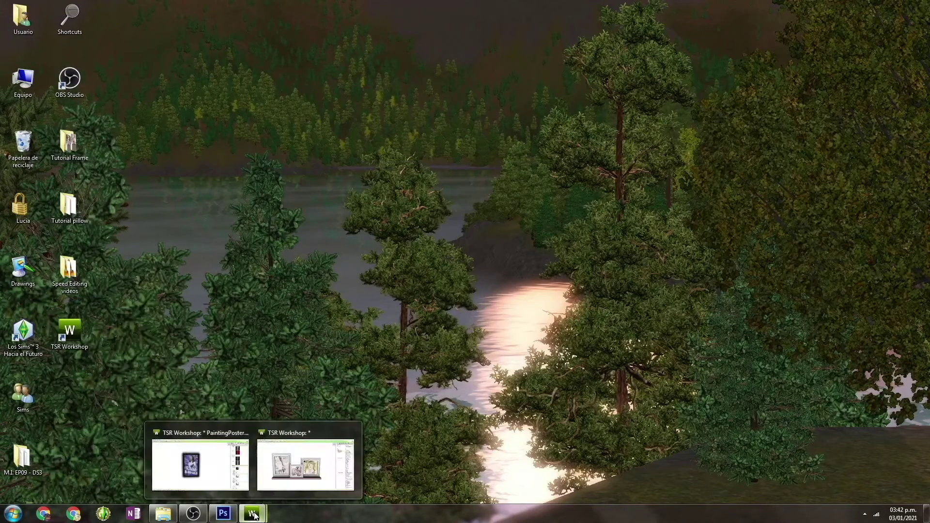
left_click(218, 467)
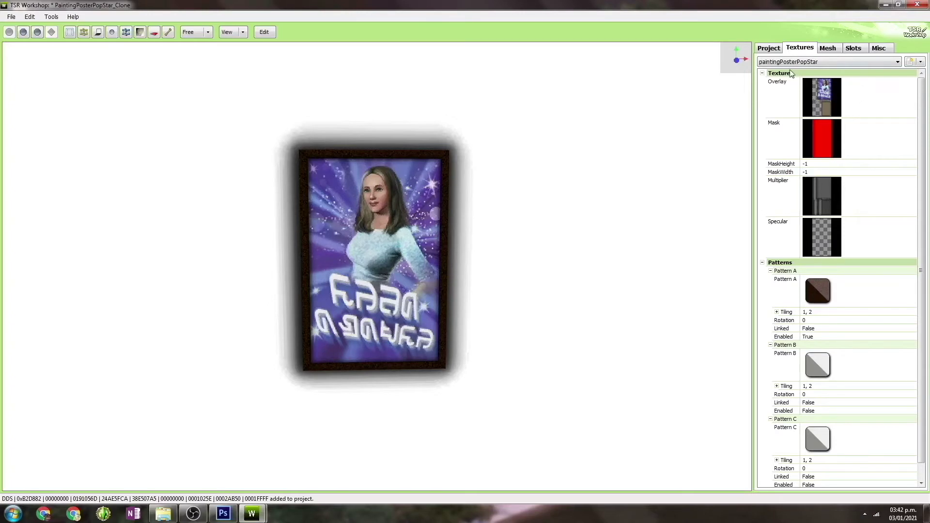
left_click(791, 98)
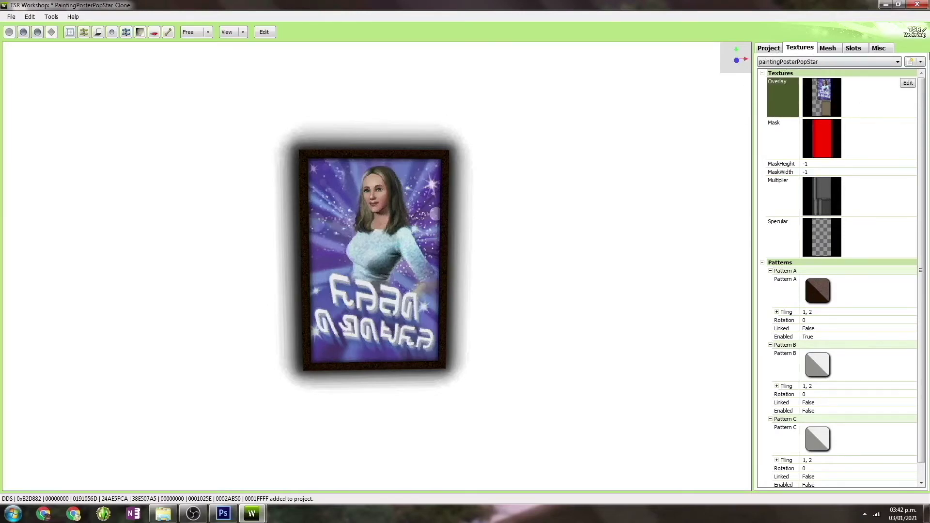
left_click(908, 83)
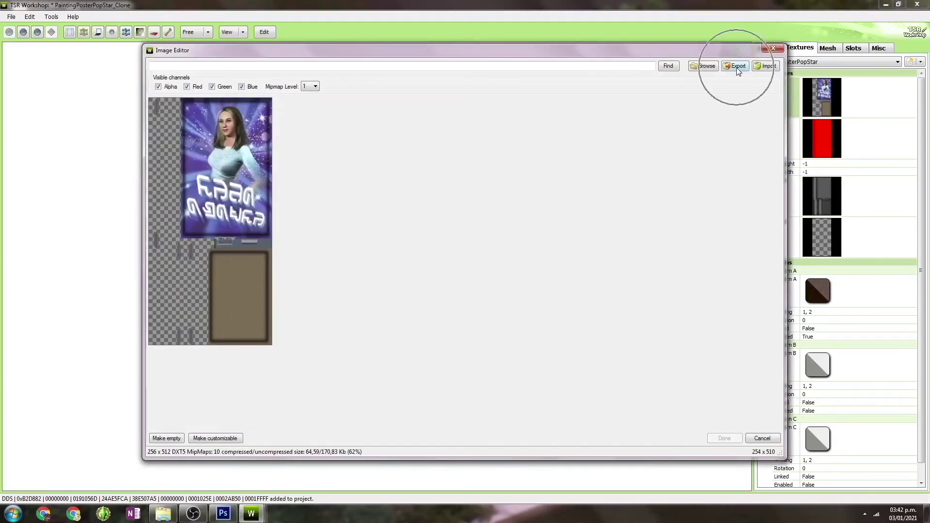
left_click(765, 67)
left_click(367, 144)
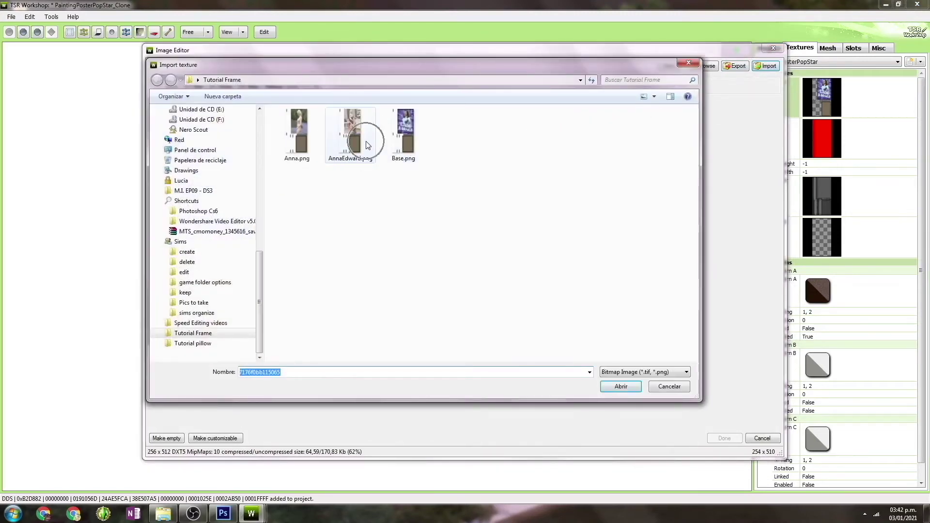
left_click(357, 141)
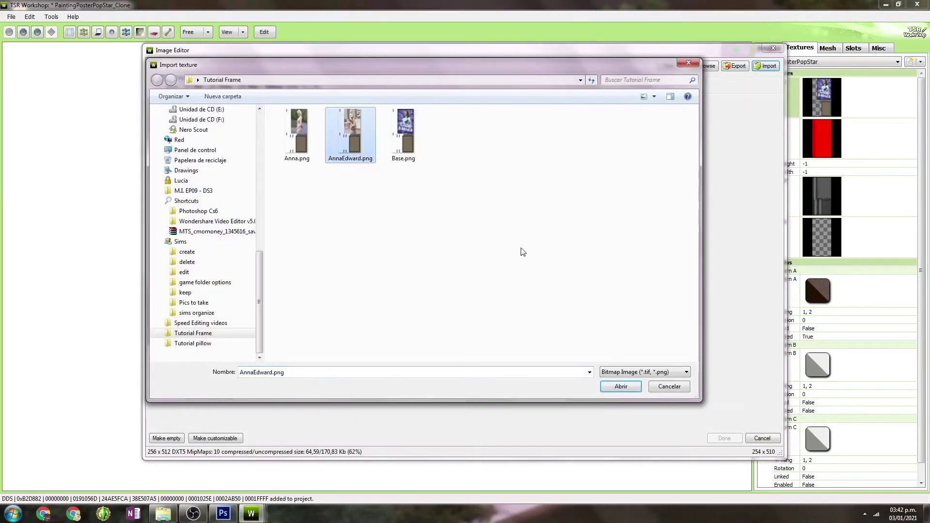
left_click(628, 387)
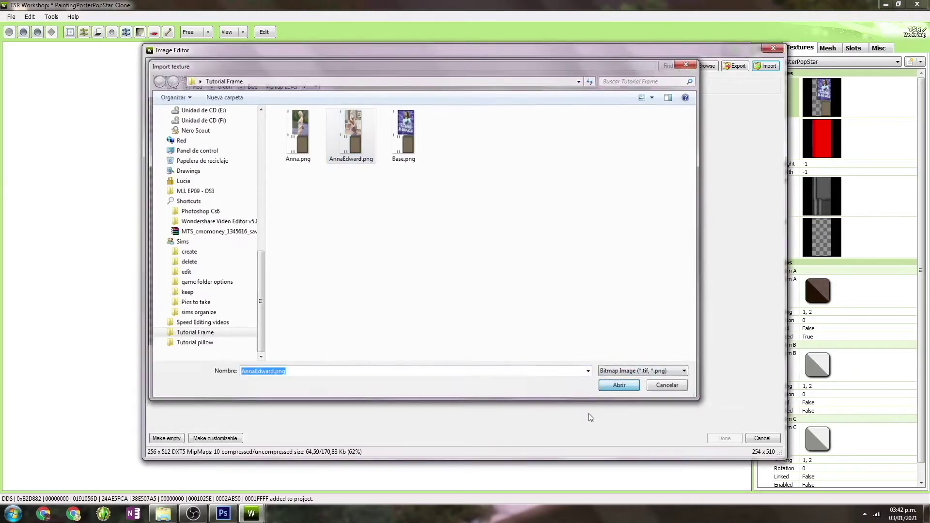
left_click(474, 375)
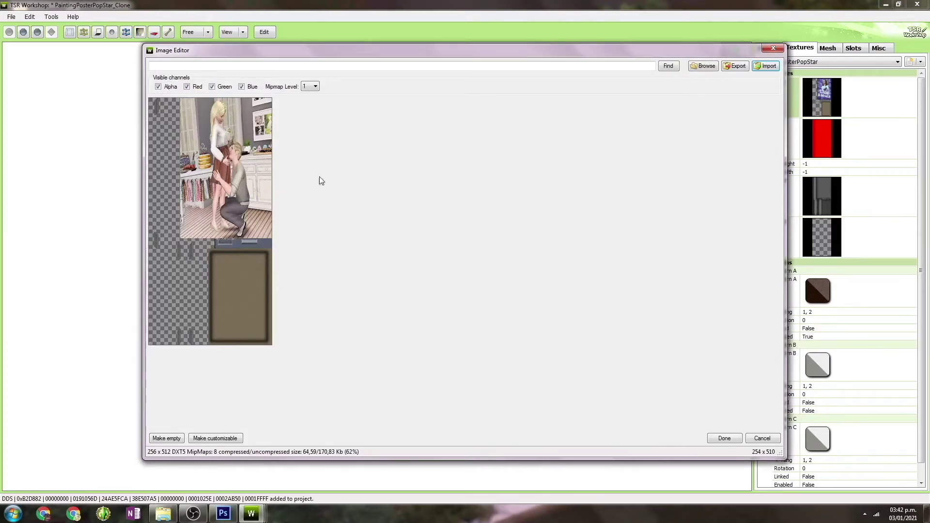
left_click(726, 442)
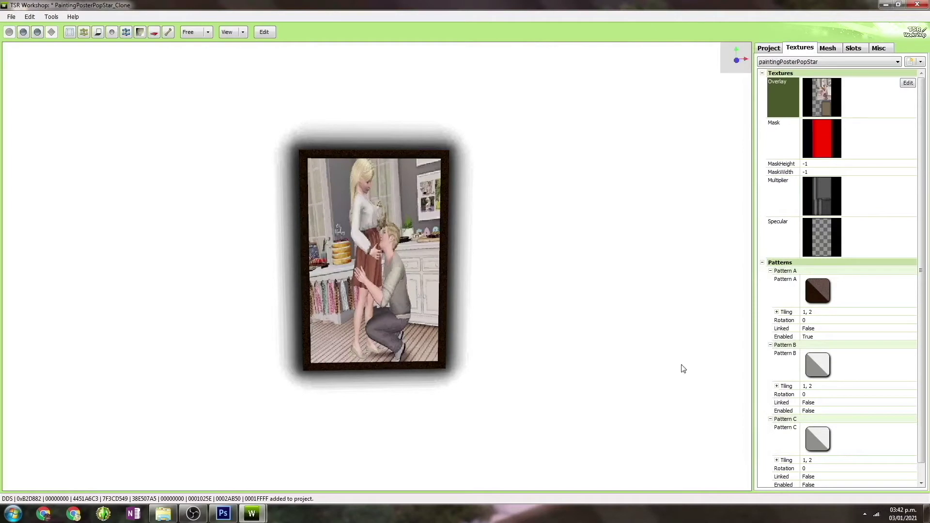
Step: Inspect the finished frame from an angle and check its variations, ending on the first one
left_click_drag(592, 268, 639, 150)
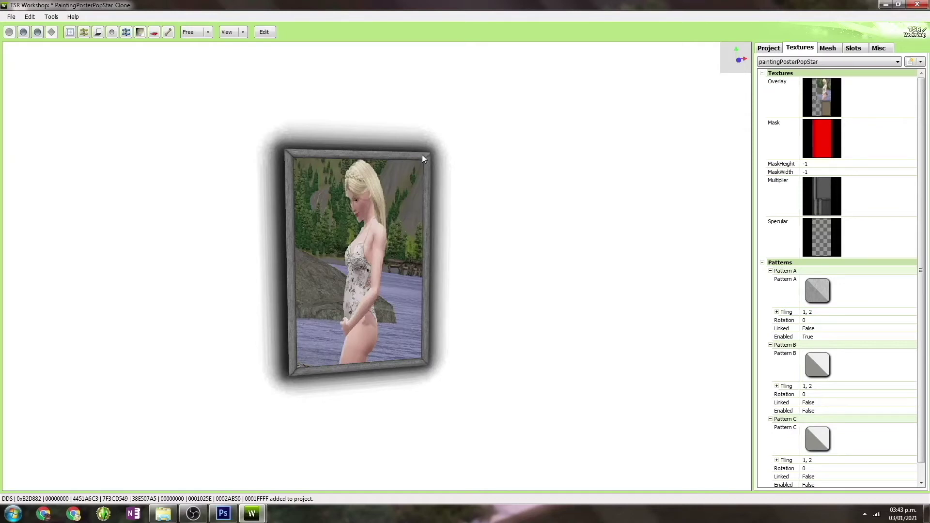
left_click(803, 63)
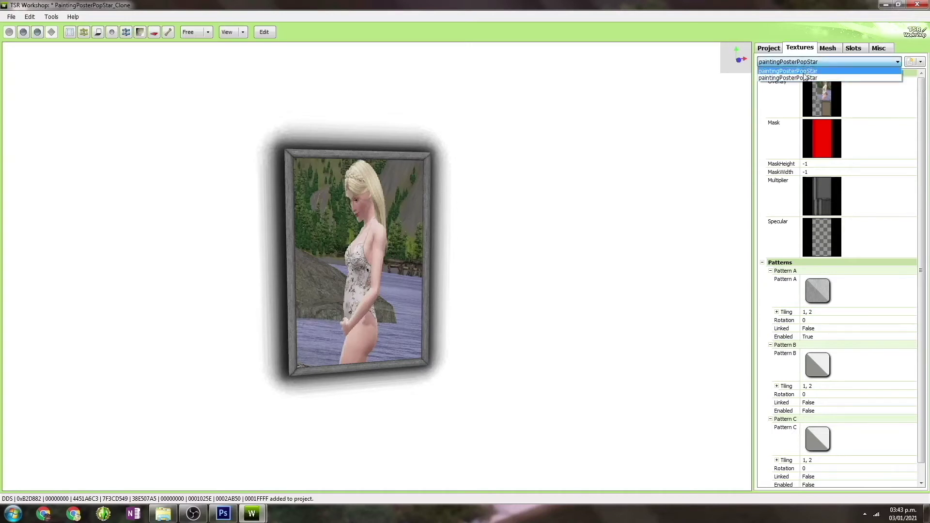
left_click(807, 77)
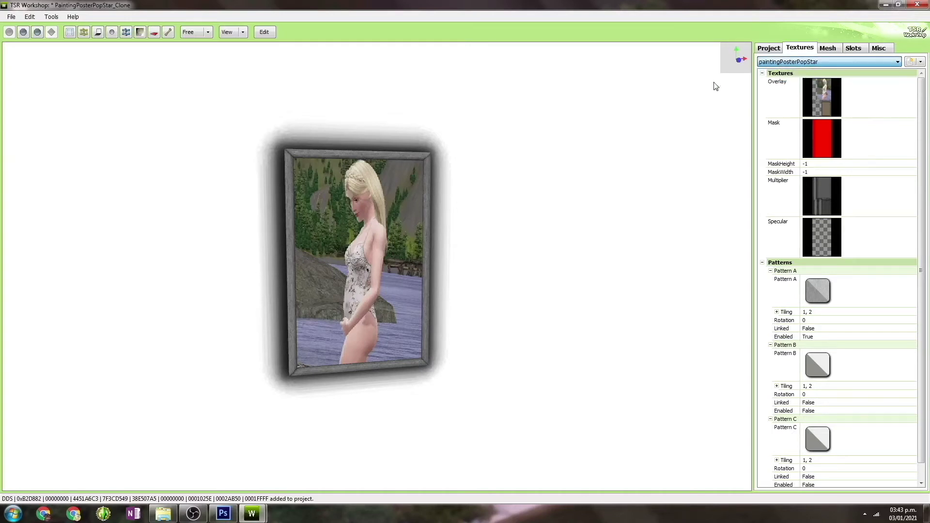
left_click(780, 62)
left_click(779, 72)
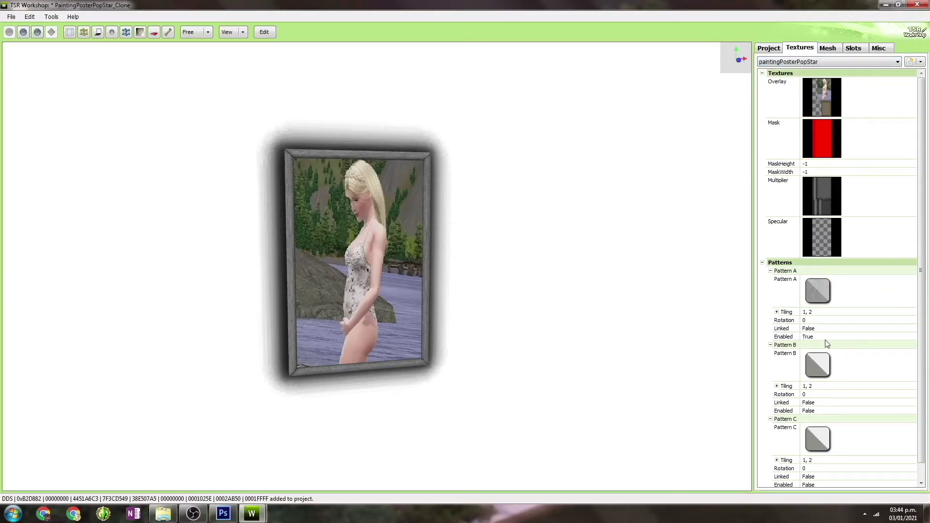
Step: Examine the first variation's Pattern A, B and C settings and view the frame from a slightly different angle
scroll(920, 272, "down", 1)
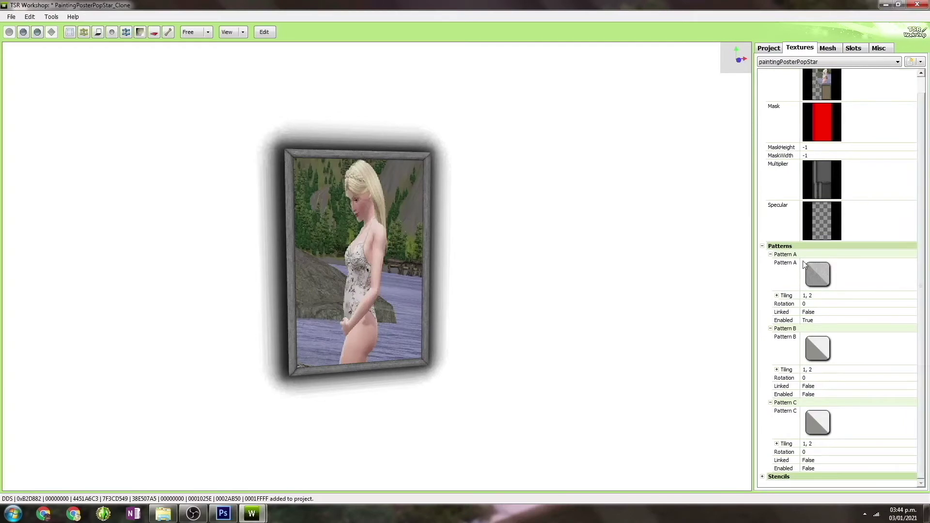
left_click(785, 246)
left_click(785, 246)
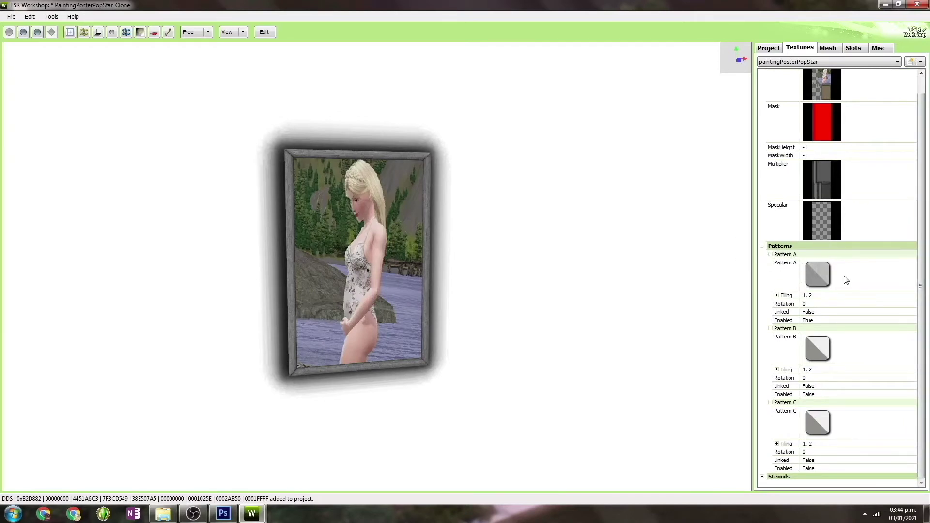
left_click(792, 270)
left_click(790, 267)
left_click(808, 395)
mouse_move(576, 267)
left_mouse_down()
mouse_move(478, 270)
mouse_move(633, 266)
mouse_move(549, 259)
left_mouse_up()
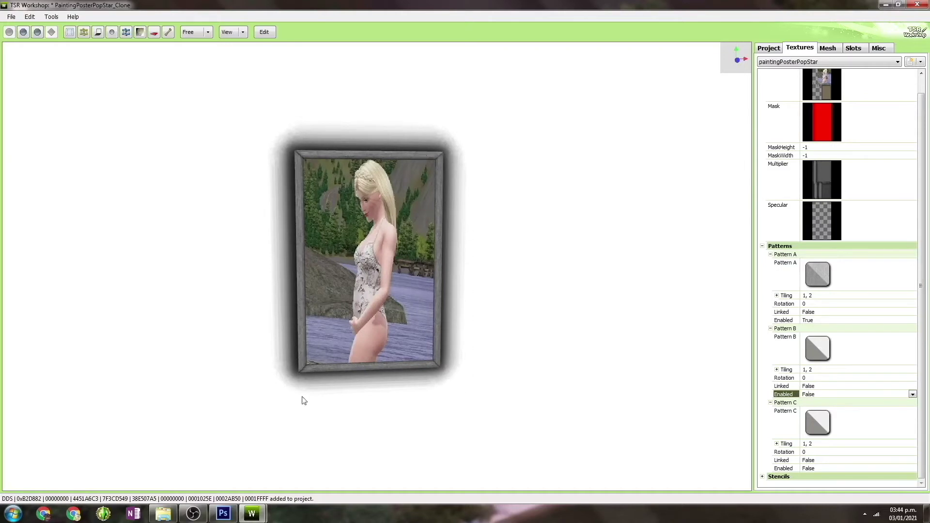
Step: Open the pattern browser for the first variation's Pattern A, enlarge it, and look through the Metal patterns
left_click(813, 275)
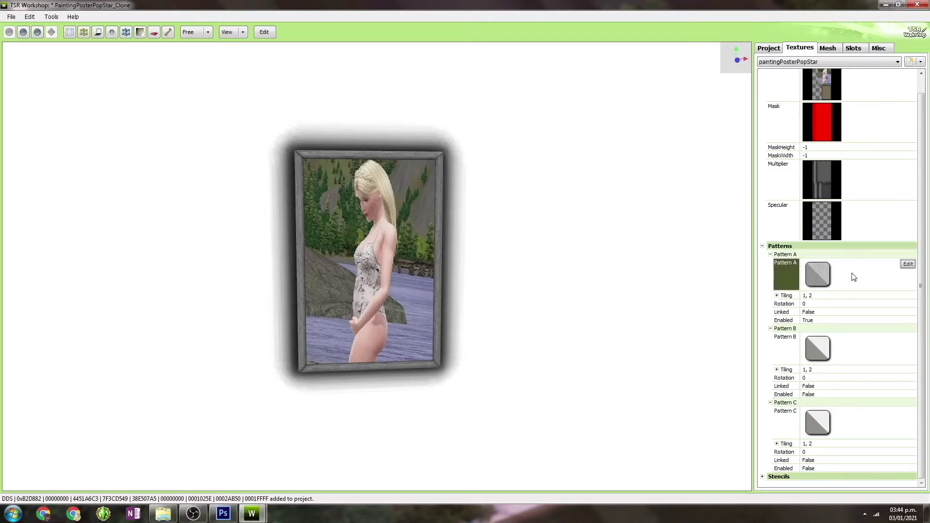
left_click(909, 265)
left_click_drag(460, 159, 604, 158)
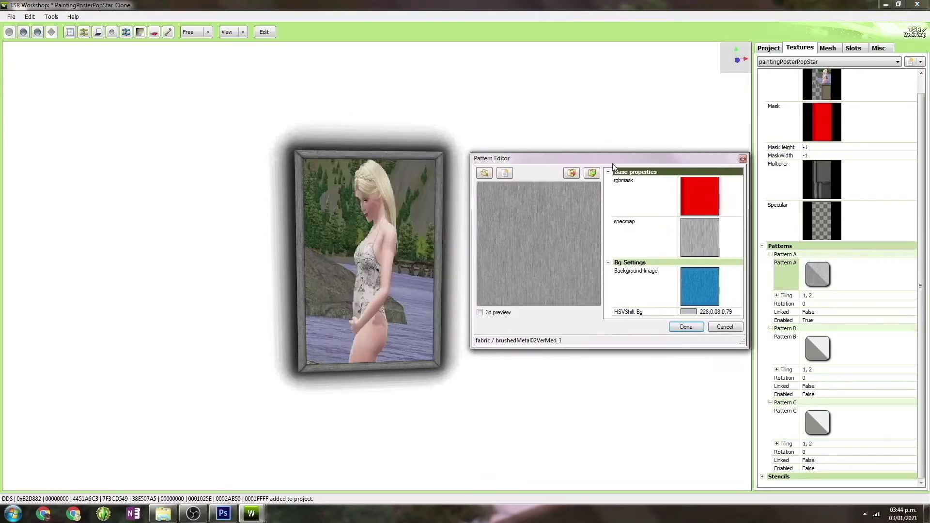
left_click(485, 175)
left_click(485, 175)
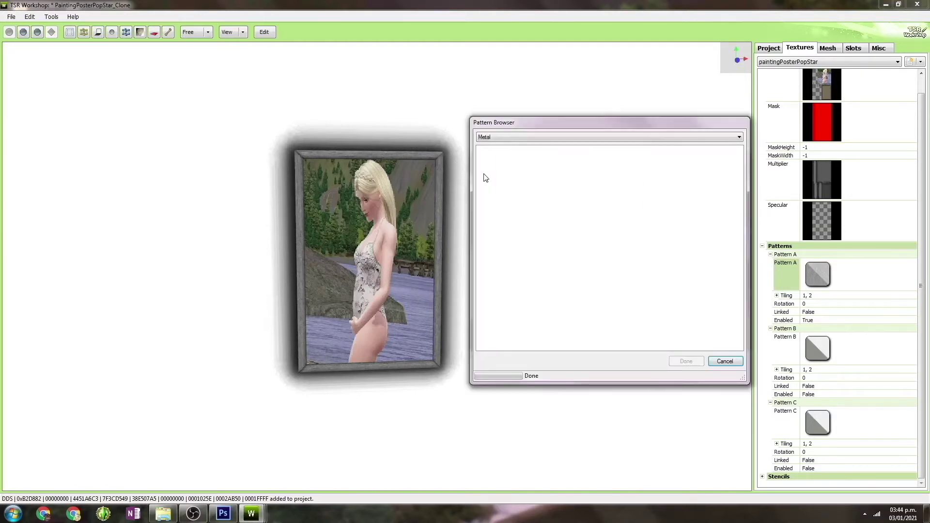
left_click_drag(743, 377, 869, 458)
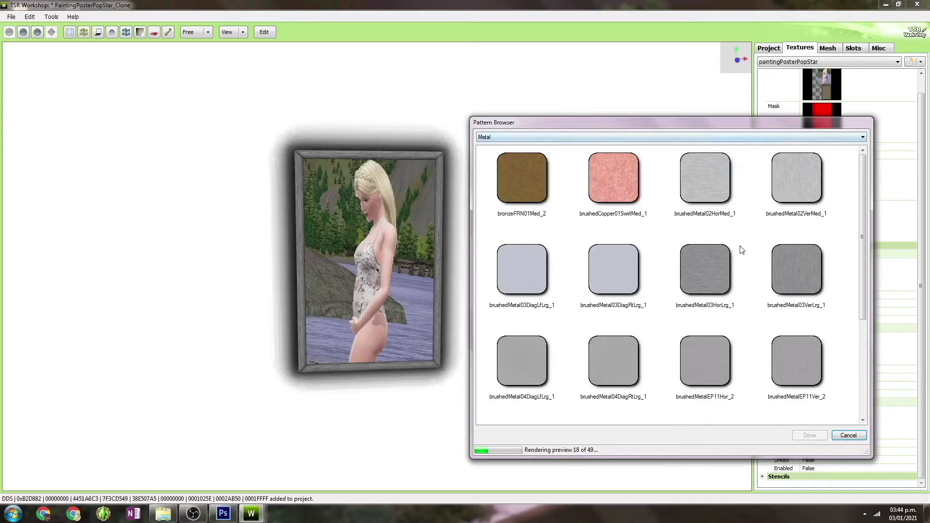
left_click_drag(864, 264, 847, 141)
left_click_drag(865, 178, 871, 354)
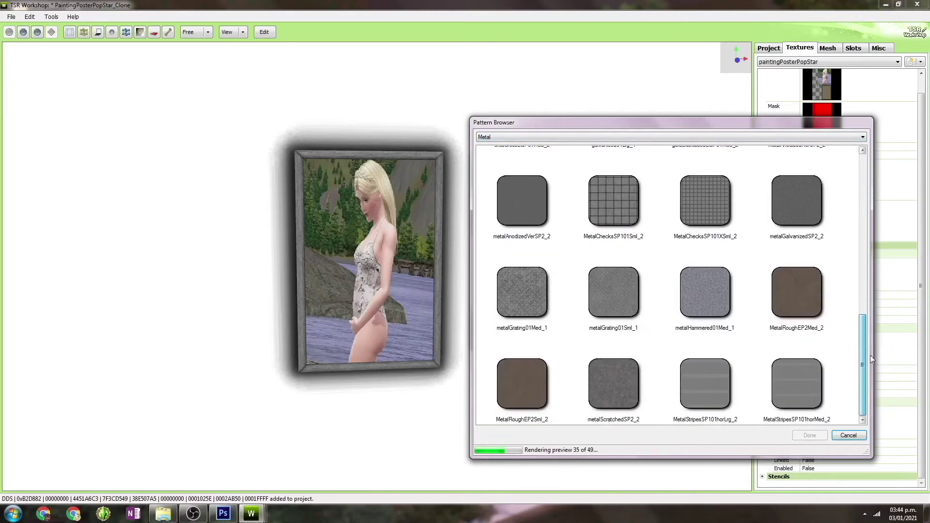
scroll(857, 362, "down", 3)
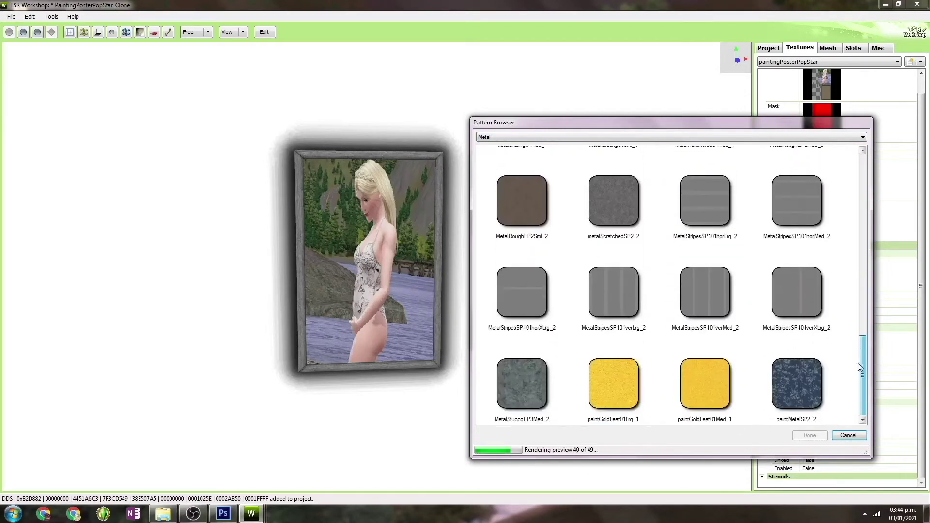
scroll(861, 375, "down", 2)
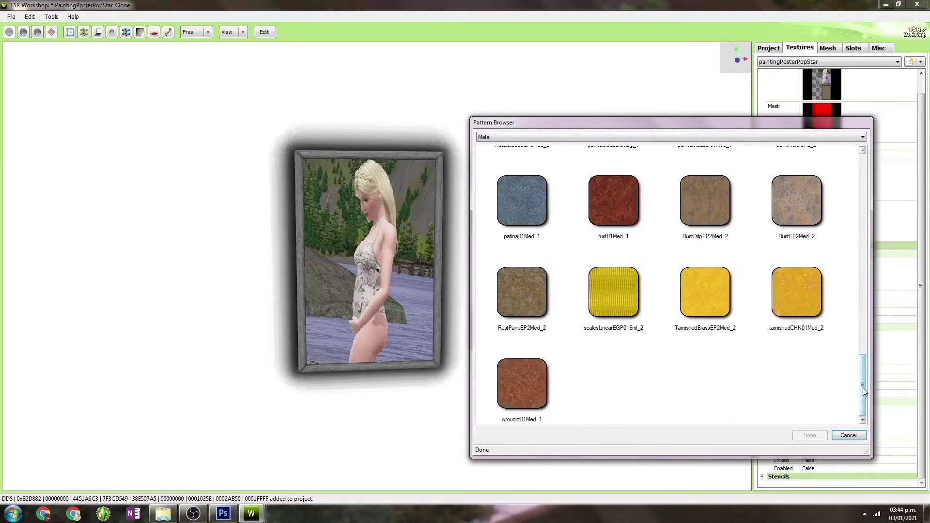
left_click_drag(864, 387, 865, 170)
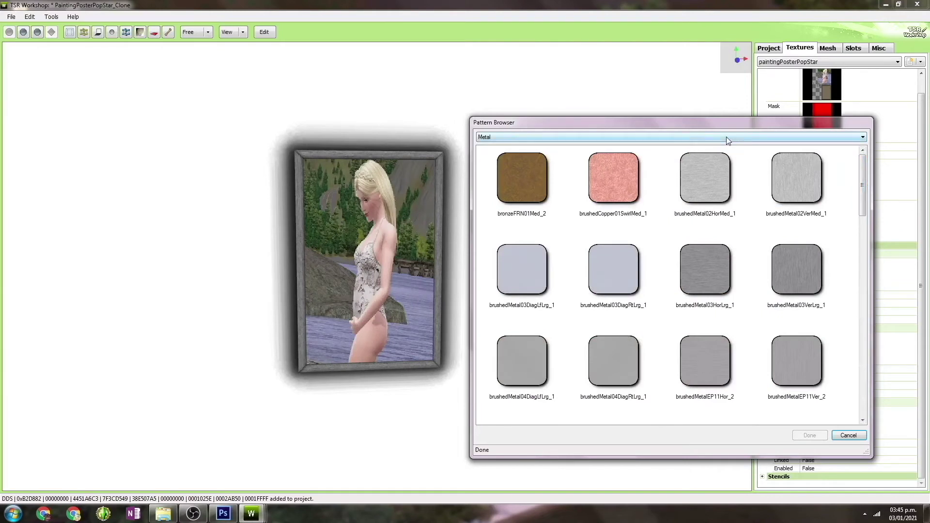
Step: Replace the first variation's Pattern A with solidColor_1 from the Miscellaneous category and apply it to the frame
left_click(505, 138)
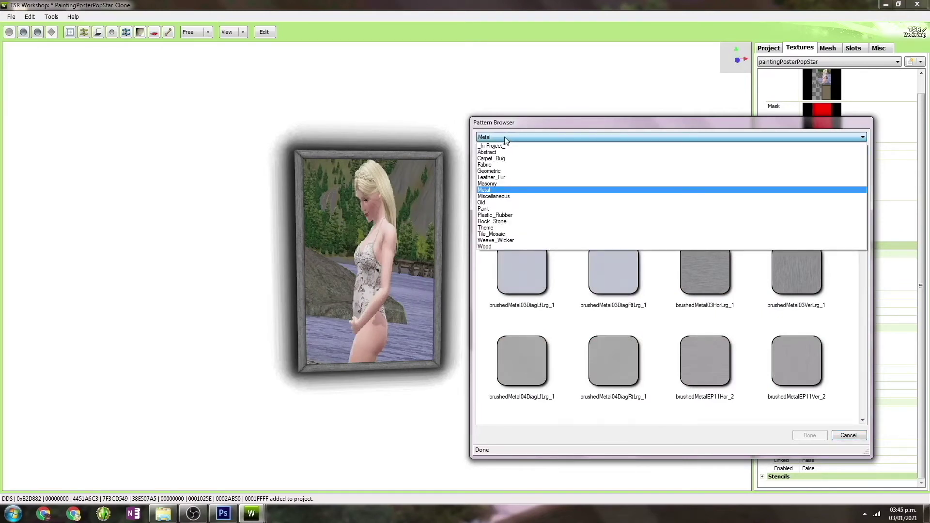
left_click(505, 197)
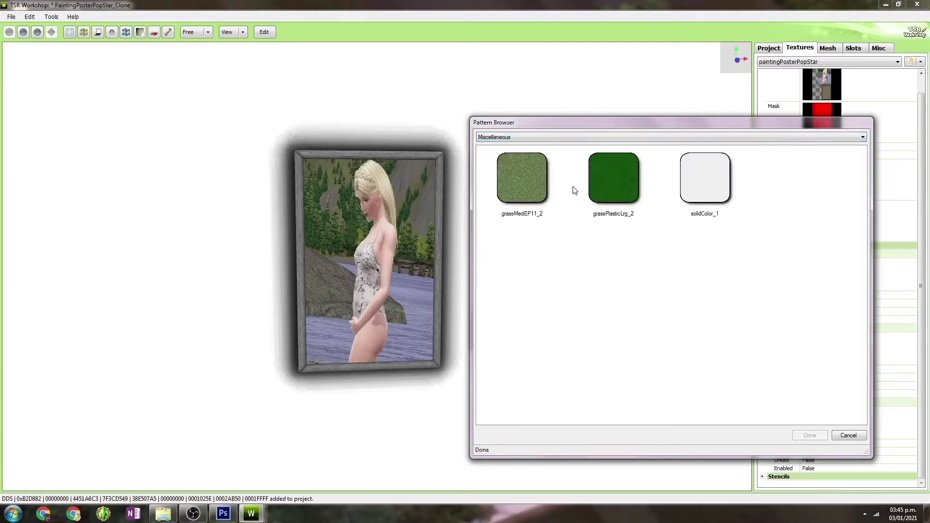
left_click(689, 191)
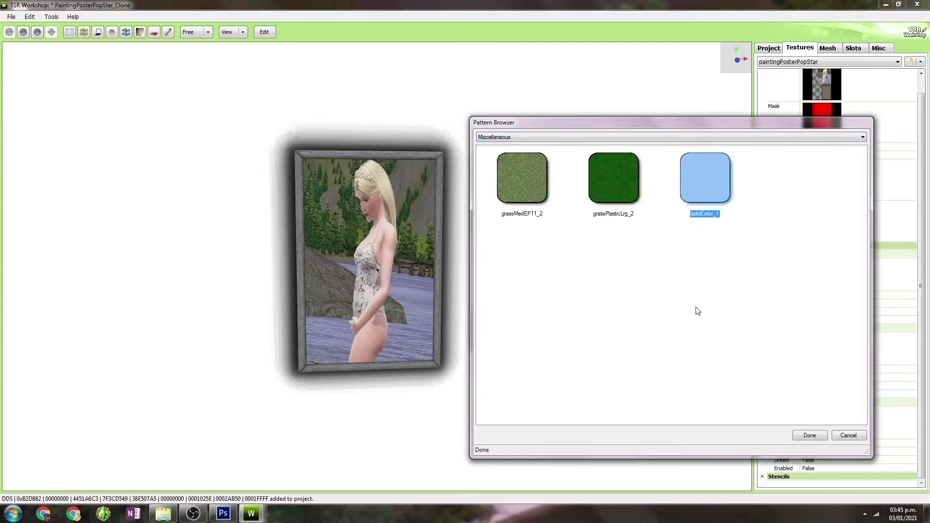
left_click(808, 436)
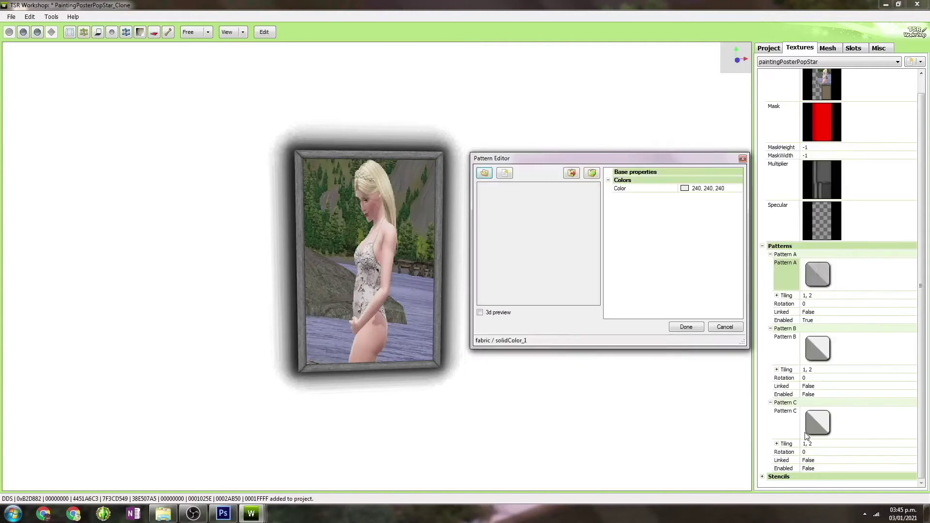
left_click(682, 331)
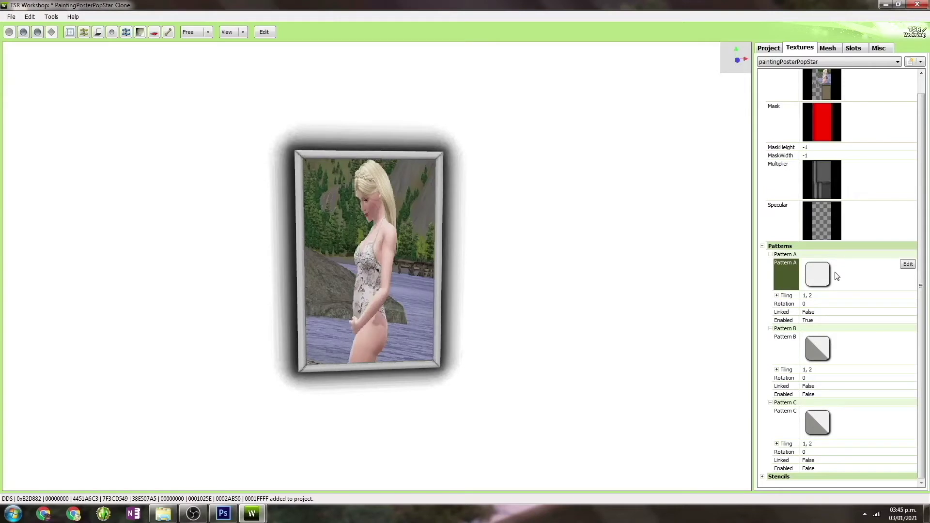
Step: Set the solid colour of the first variation's Pattern A to pink, RGB 239, 123, 123
left_click(908, 264)
left_click(538, 191)
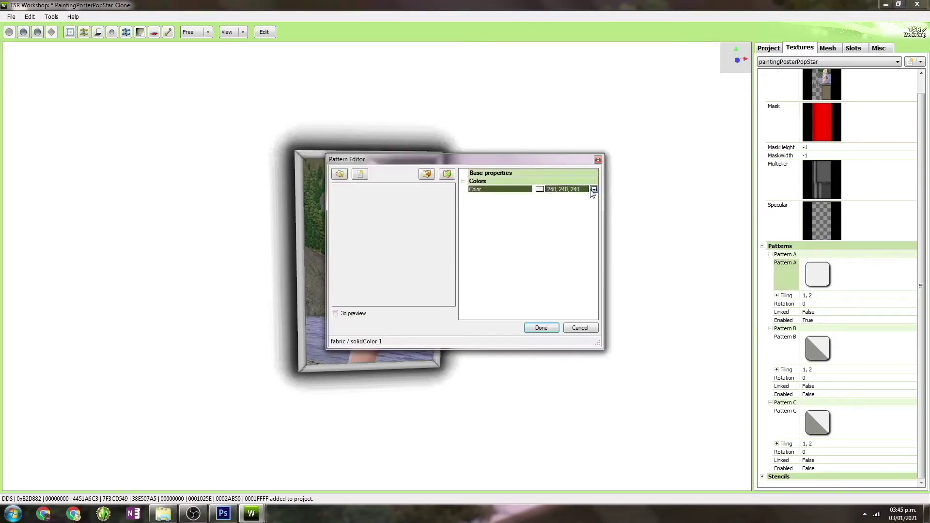
left_click(593, 190)
left_click(555, 214)
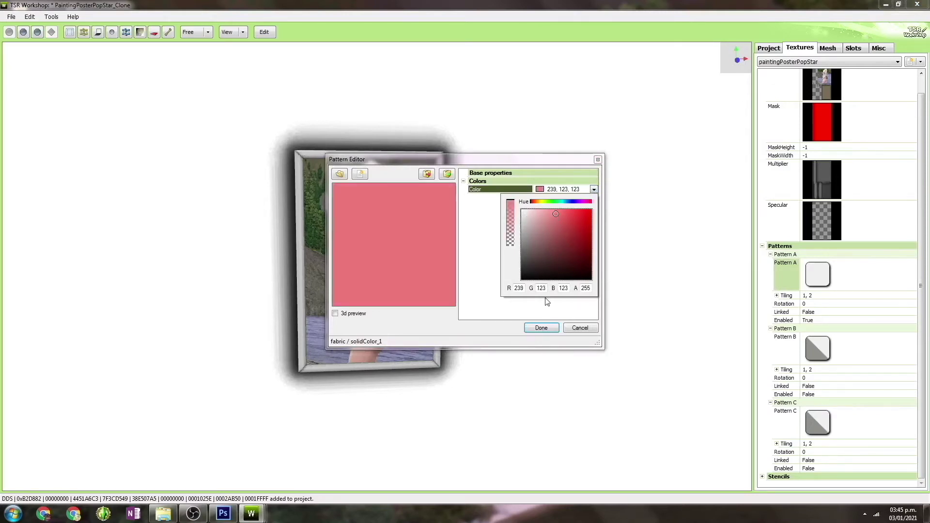
left_click(541, 329)
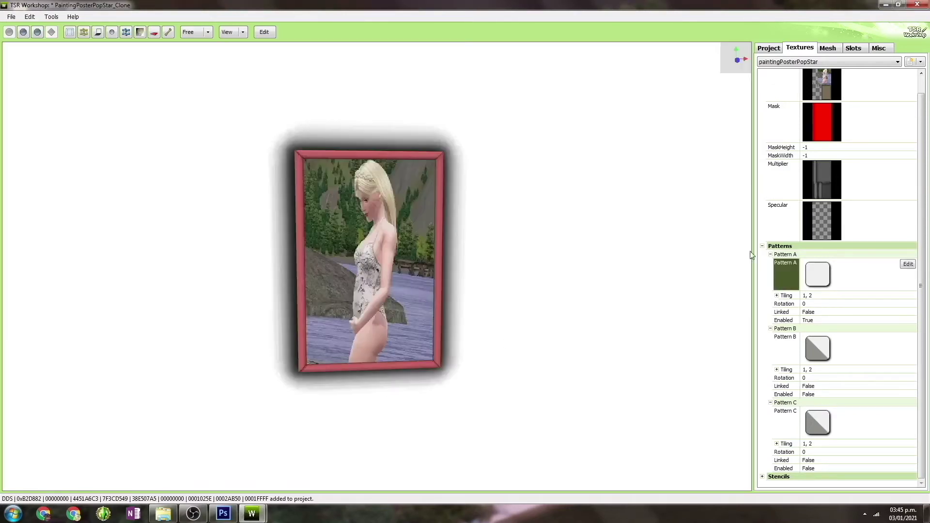
Step: Set the solid colour of the first variation's Pattern A to near white, RGB 252, 252, 252
left_click(908, 264)
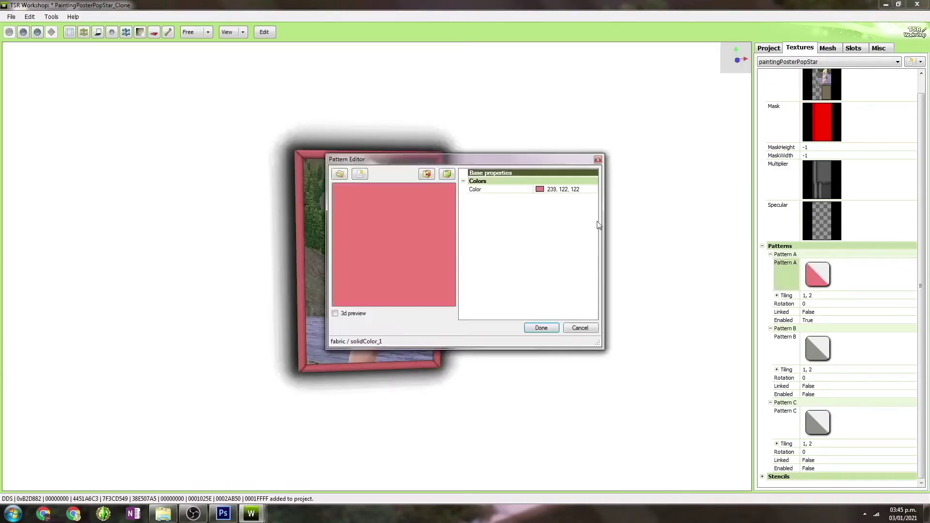
left_click(544, 190)
left_click(594, 189)
left_click(522, 211)
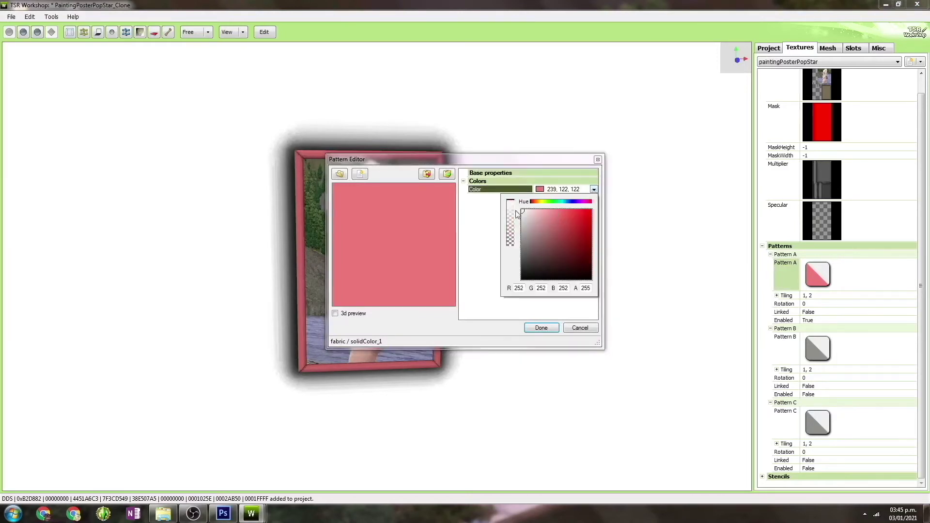
left_click(544, 328)
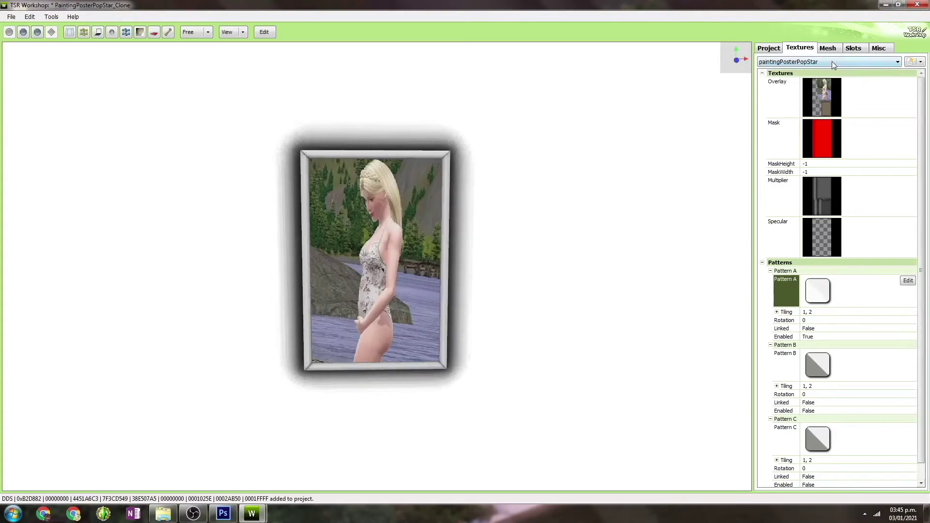
Step: Switch to the second variation and open the pattern browser for its Pattern A
left_click(832, 61)
left_click(821, 79)
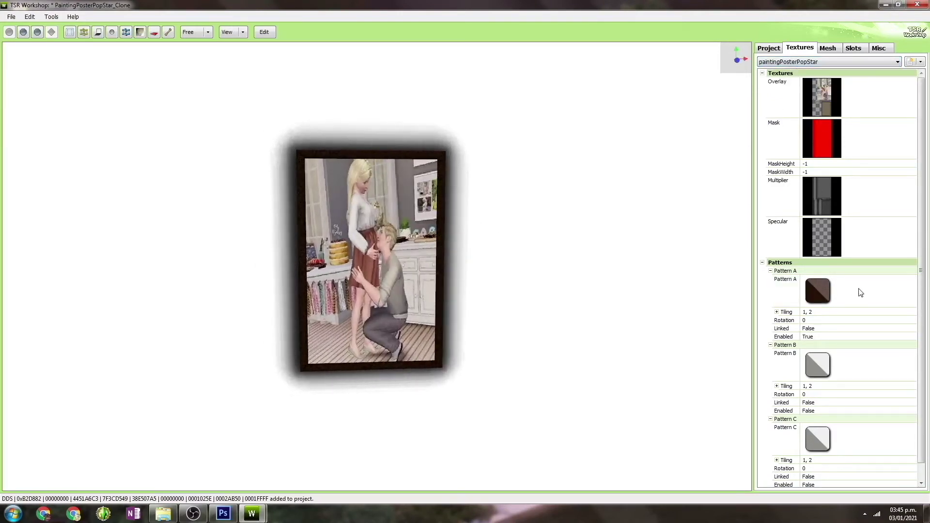
left_click(861, 293)
left_click(907, 281)
left_click_drag(386, 166, 574, 184)
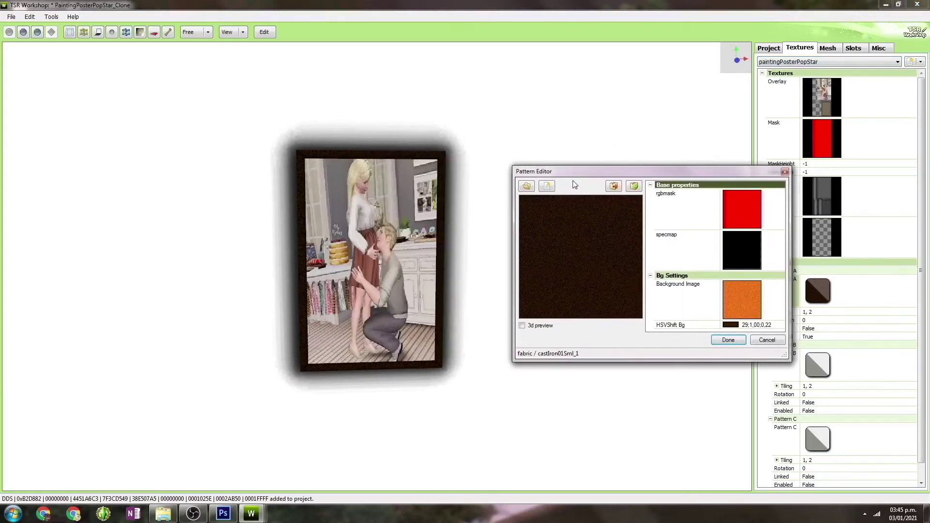
left_click(526, 186)
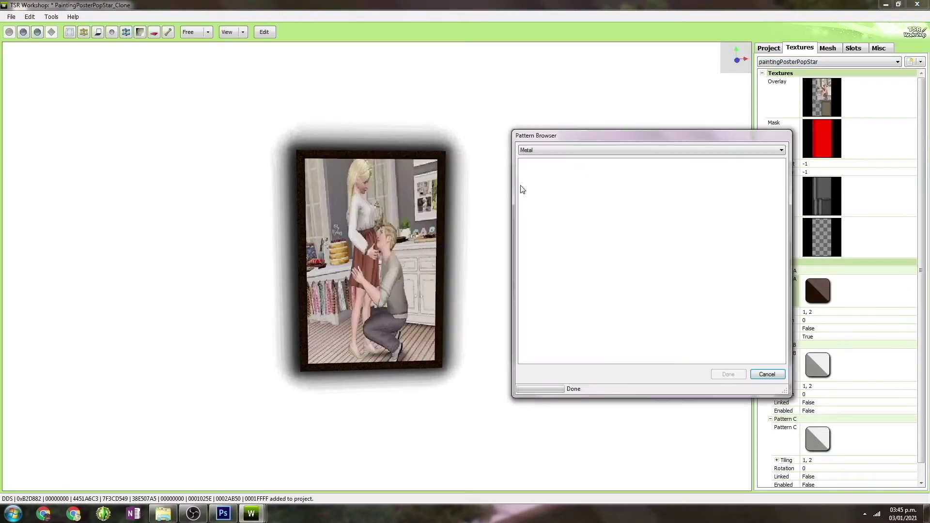
Step: Apply the boardGrainLight01VerLrg_3 Wood pattern to the second variation's Pattern A and check the frame in the preview
left_click(559, 153)
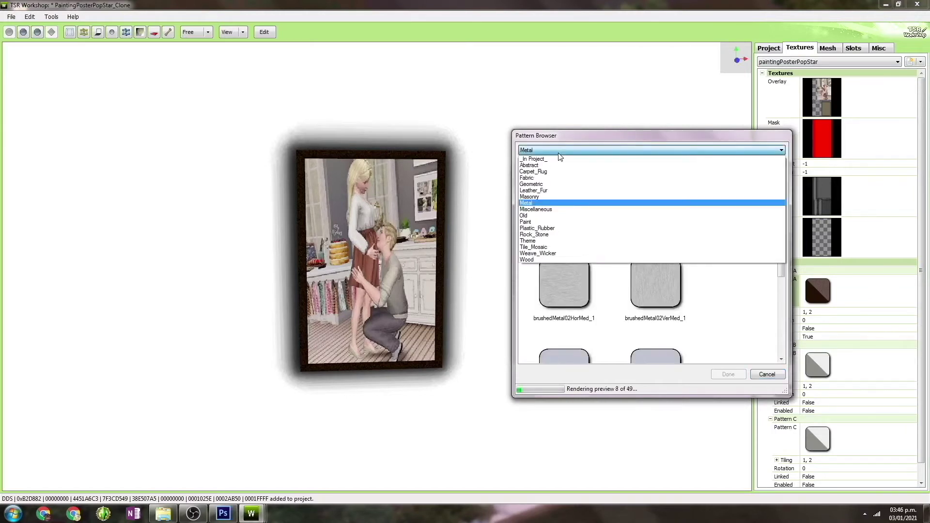
left_click(538, 260)
left_click(664, 150)
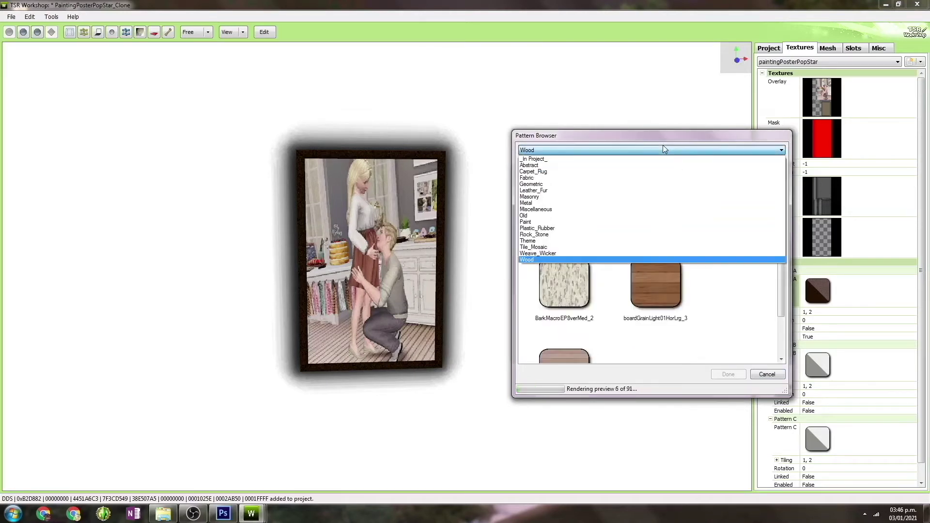
left_click(652, 276)
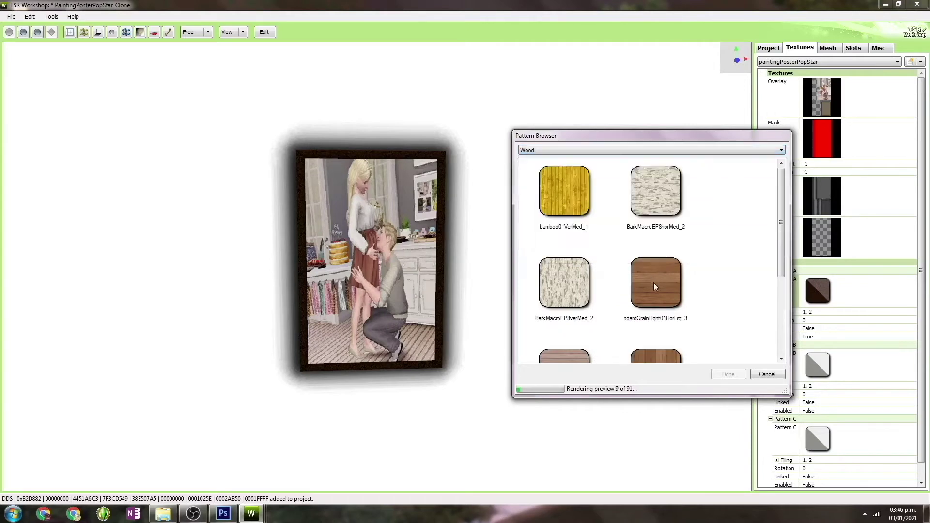
left_click(651, 353)
left_click(723, 378)
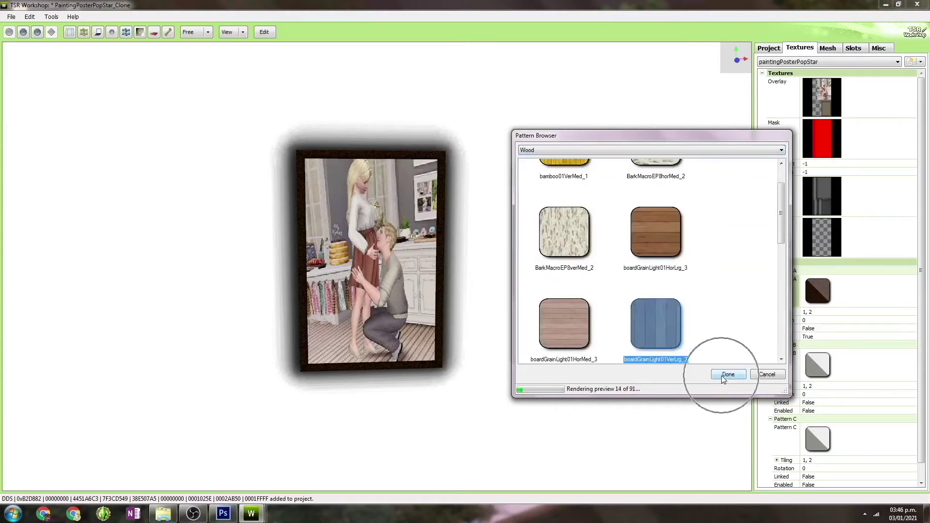
left_click(727, 342)
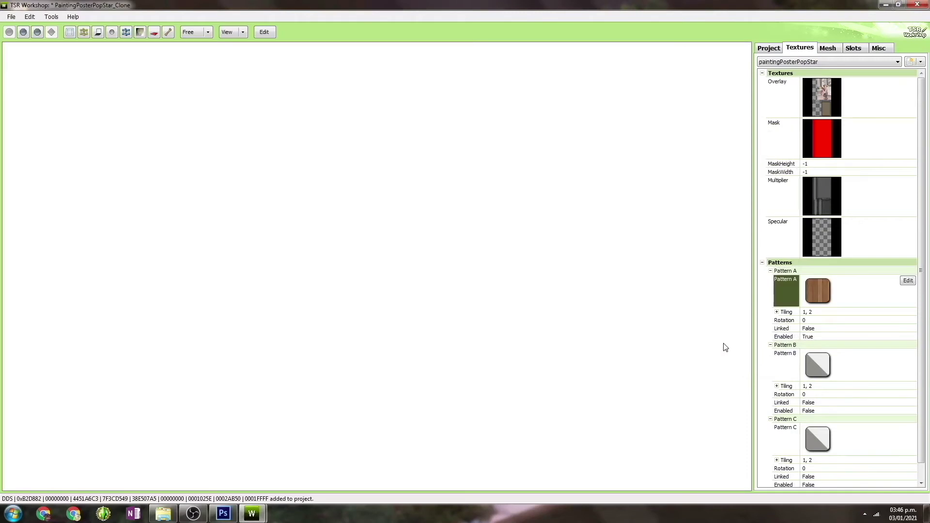
left_click_drag(427, 182, 510, 233)
scroll(509, 185, "up", 3)
left_click_drag(716, 272, 554, 257)
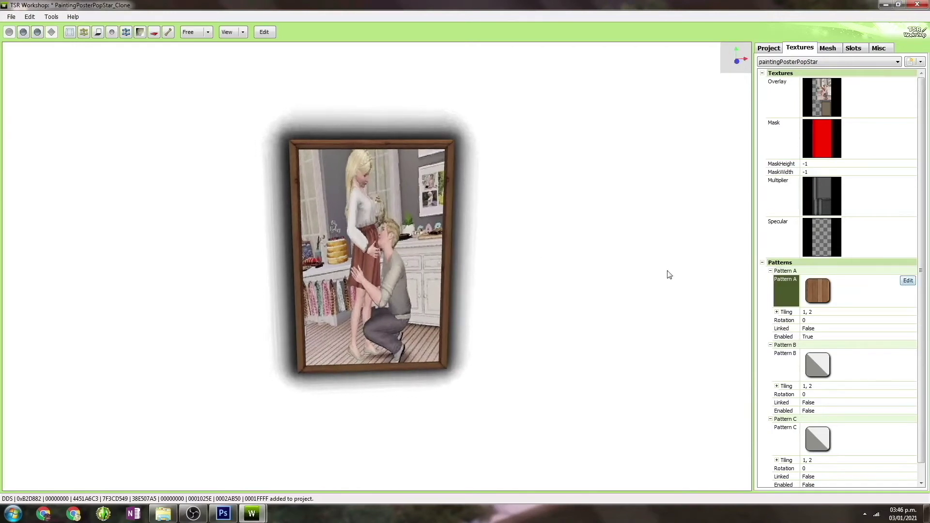
Step: Replace the second variation's wood Pattern A with a pattern from the Miscellaneous category
left_click(905, 283)
left_click(362, 182)
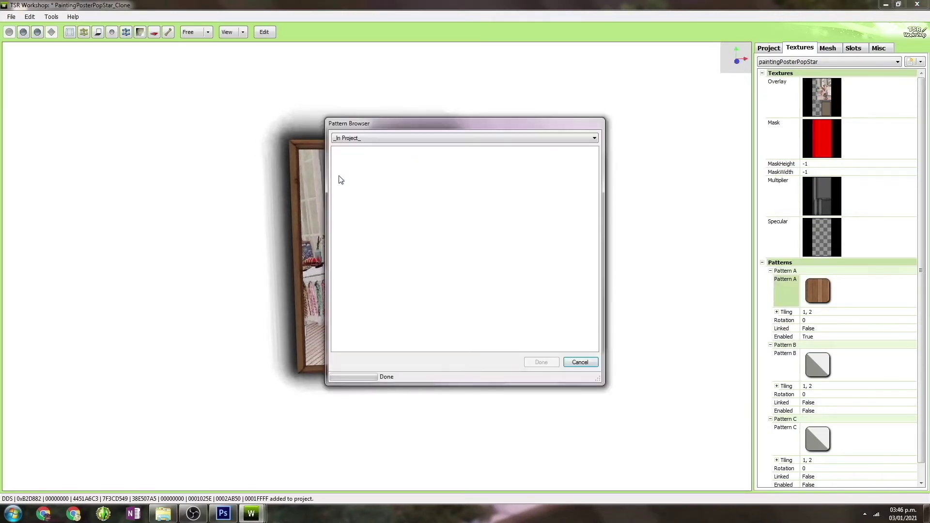
left_click(390, 138)
left_click(458, 197)
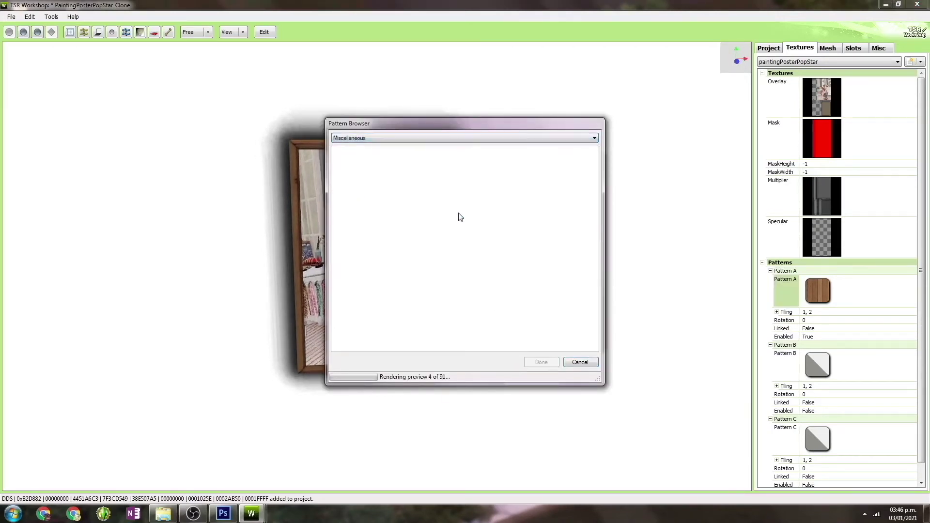
left_click(483, 190)
left_click(542, 363)
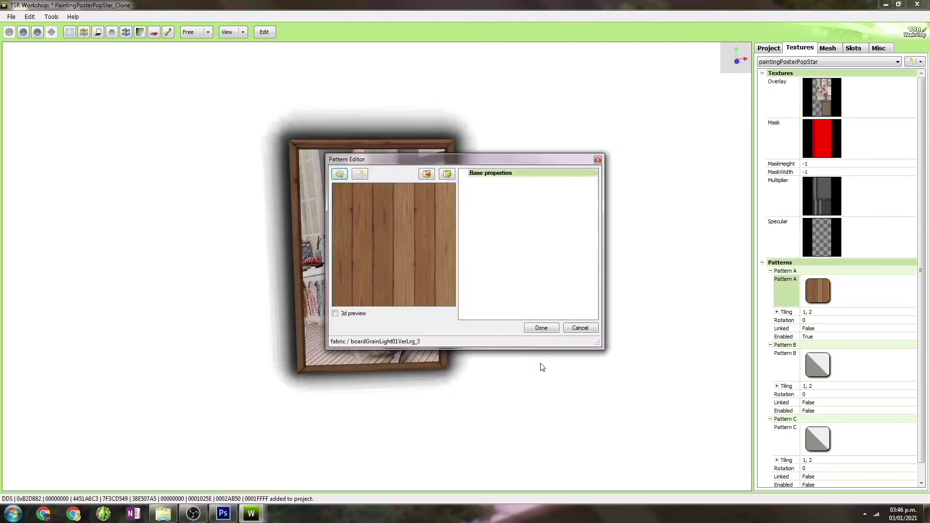
left_click(541, 329)
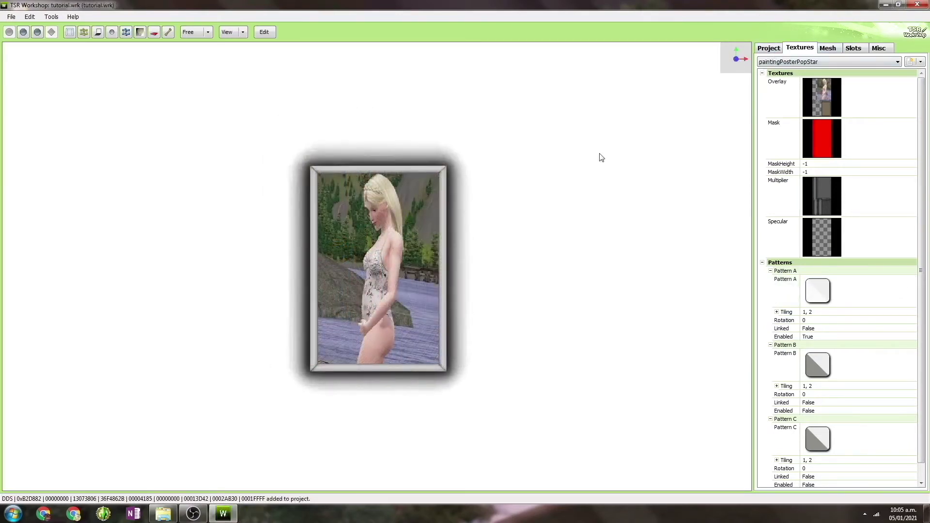
Step: Open the image editor for the Overlay texture and browse the images stored in the project
left_click_drag(561, 239, 615, 241)
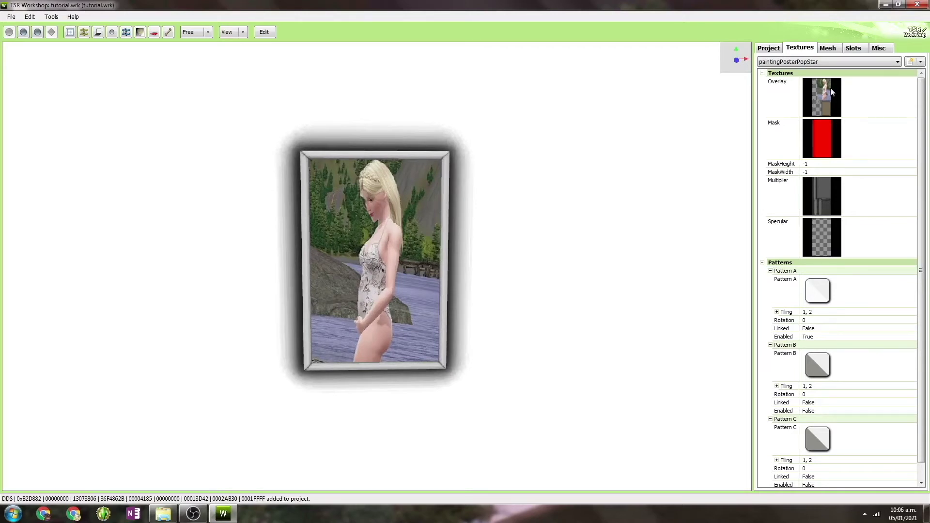
left_click_drag(392, 227, 490, 262)
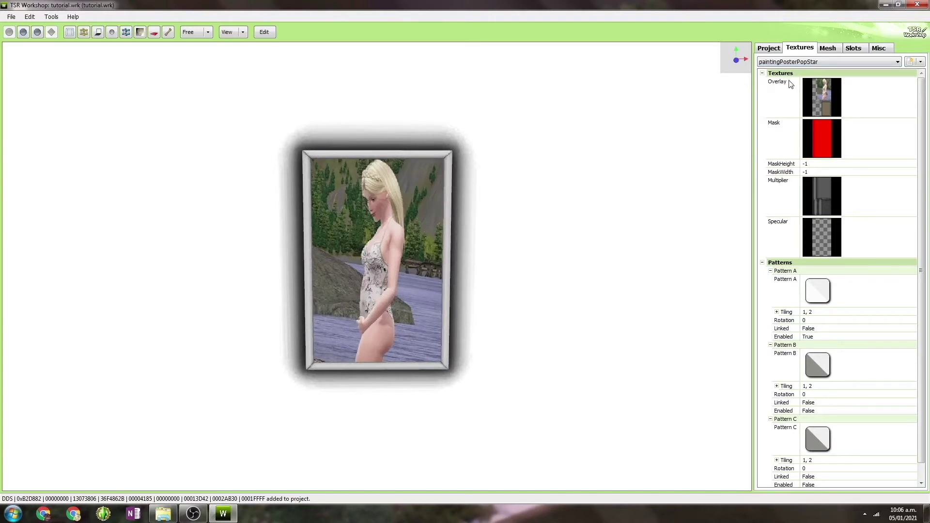
left_click(795, 46)
left_click(780, 83)
left_click(909, 84)
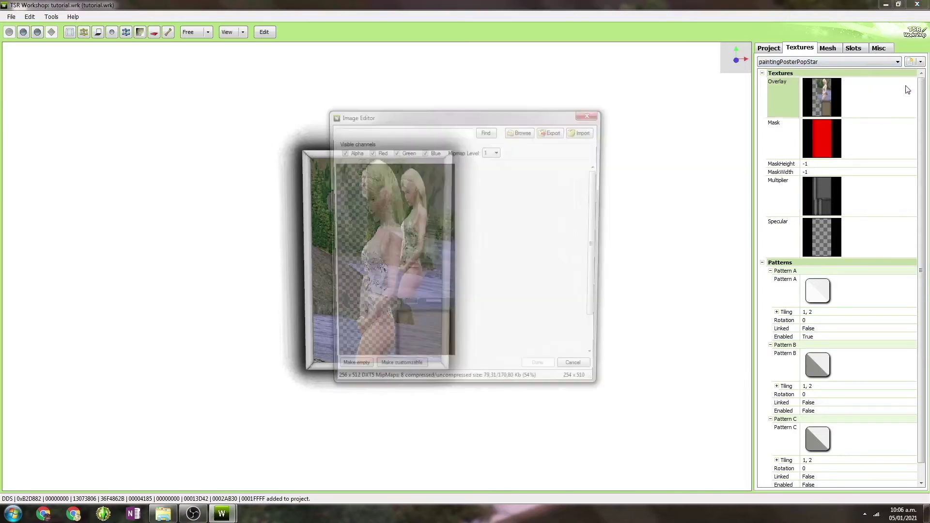
left_click_drag(529, 114, 677, 121)
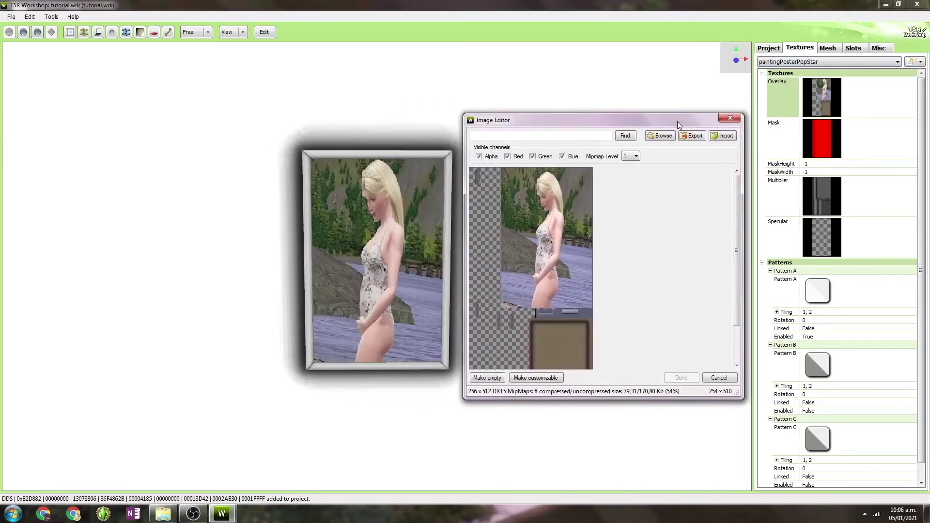
left_click(654, 137)
left_click(657, 138)
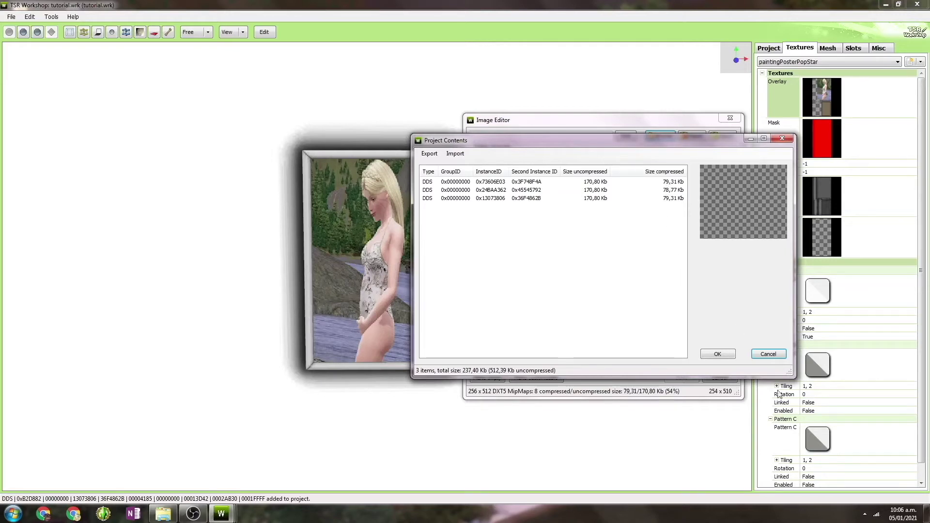
Step: Compare the previews of the DDS images in the project contents to find duplicate overlays
left_click_drag(791, 374, 794, 391)
left_click_drag(724, 145, 650, 149)
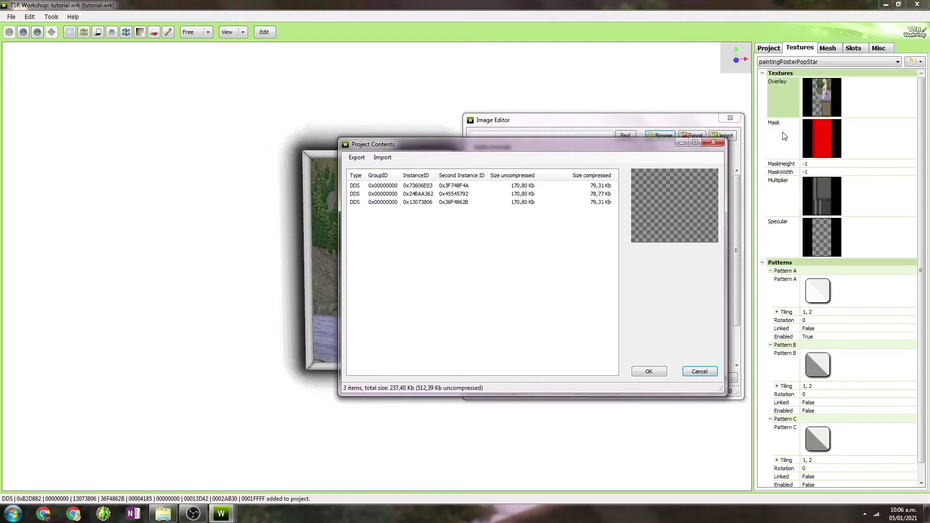
key("ctrl")
key("ctrl")
left_click_drag(600, 141, 589, 122)
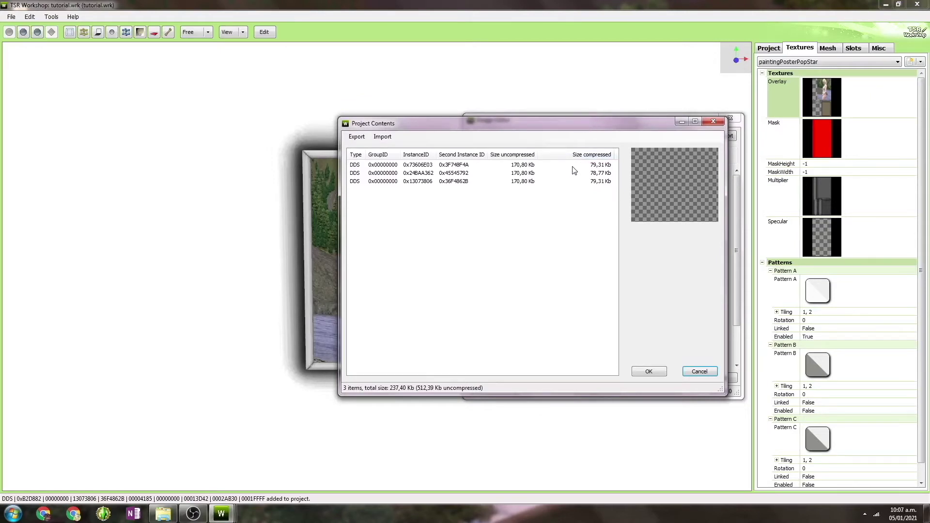
left_click_drag(578, 128, 649, 130)
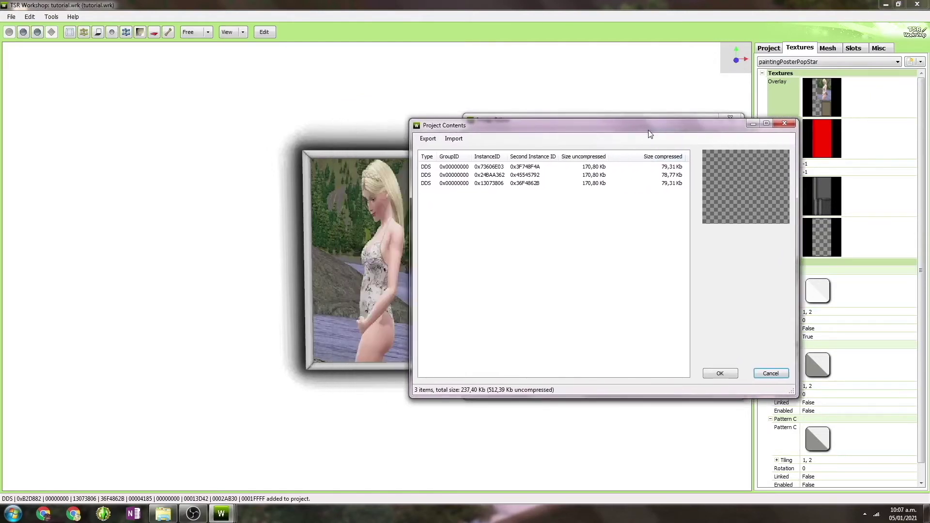
left_click(567, 167)
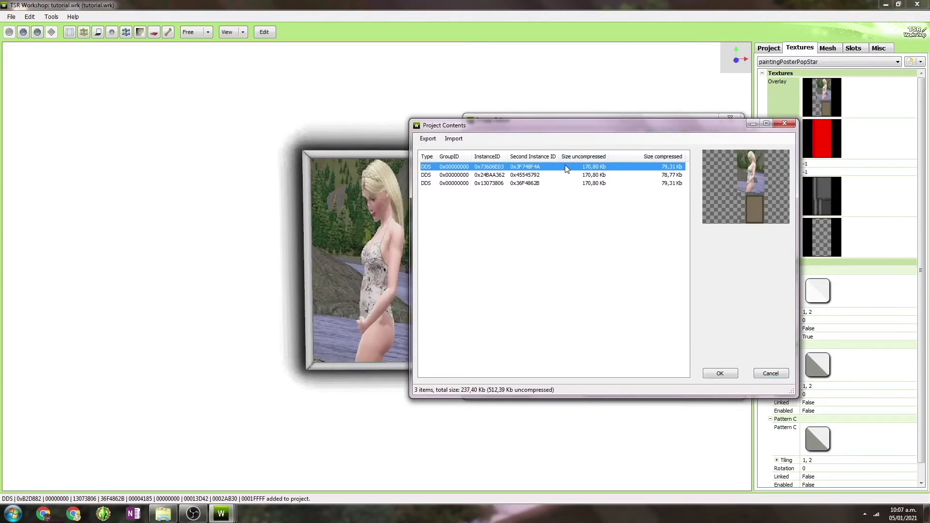
left_click(614, 176)
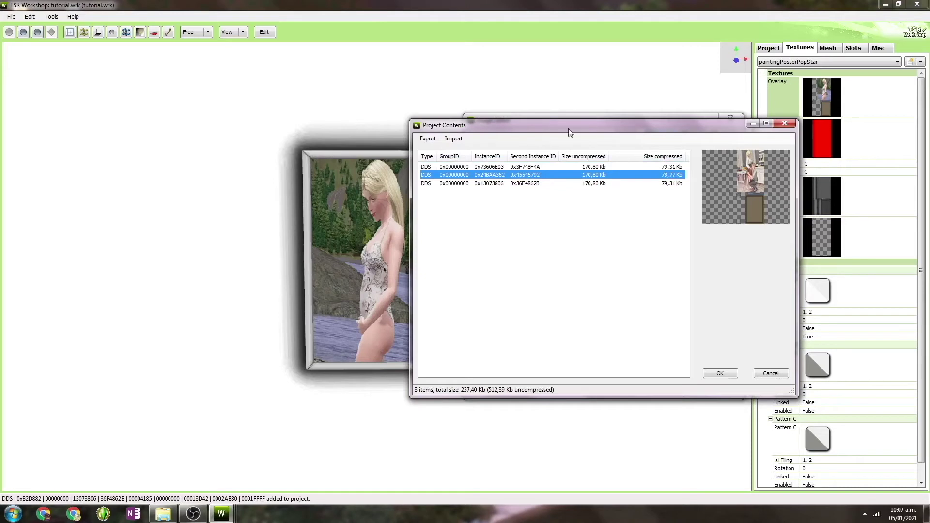
left_click(674, 166)
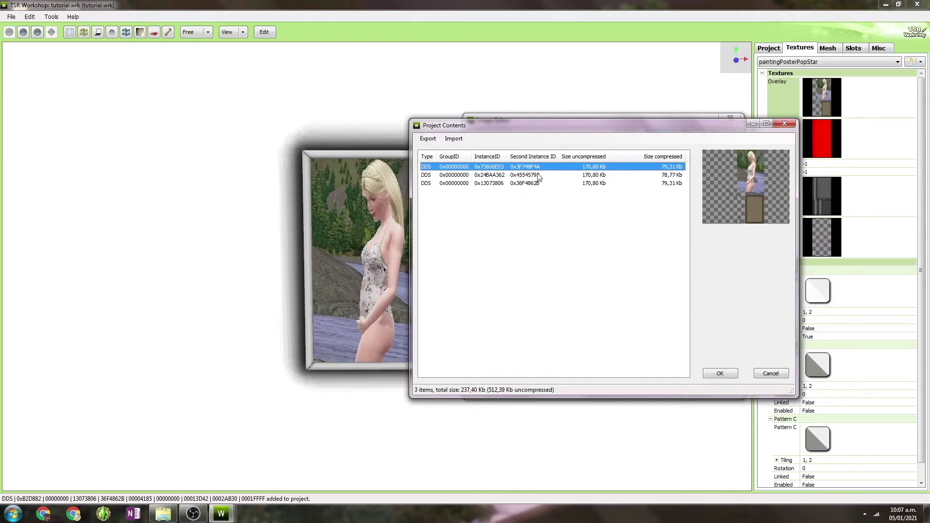
left_click(677, 167)
left_click(678, 184)
left_click(679, 167)
left_click(678, 183)
left_click(679, 168)
left_click(677, 184)
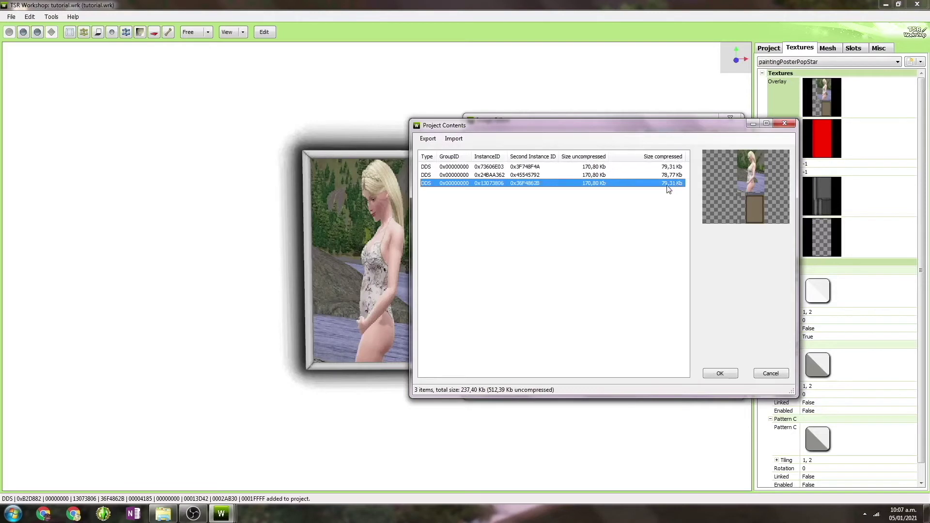
Step: Remove the duplicate DDS image with InstanceID 0x13073806 from the project and close the image editor
left_click(642, 186)
right_click(642, 188)
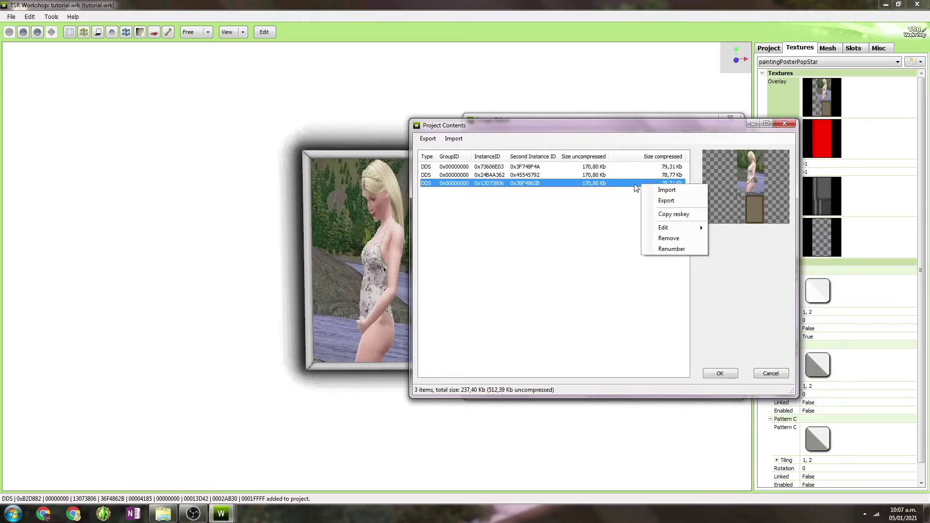
left_click(669, 238)
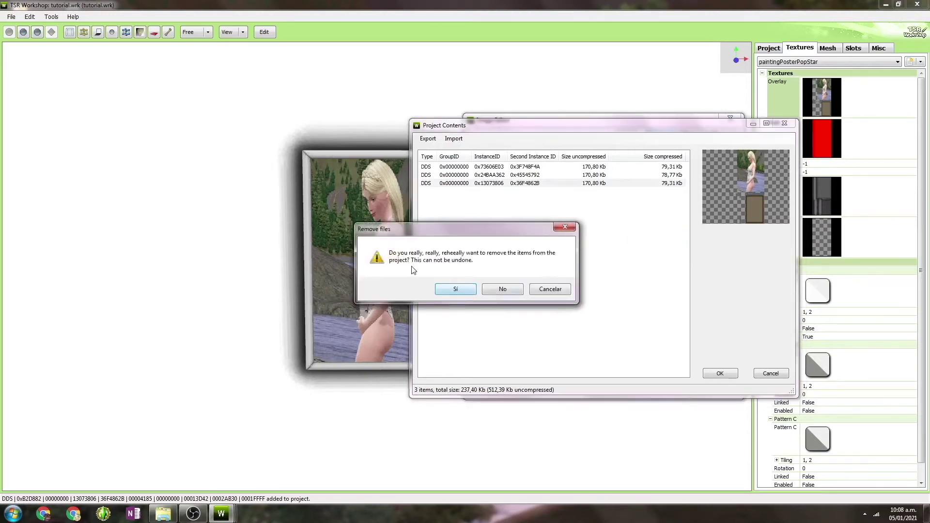
left_click(446, 291)
left_click(731, 374)
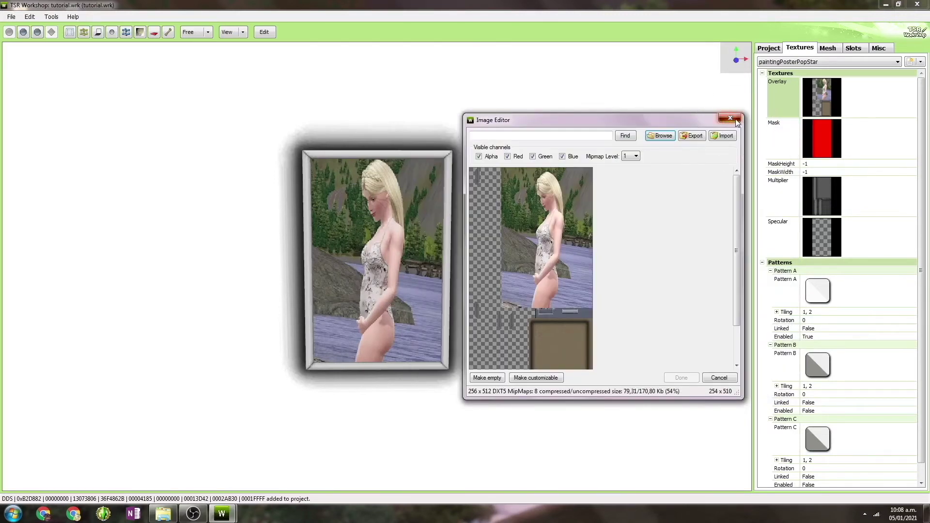
left_click(730, 118)
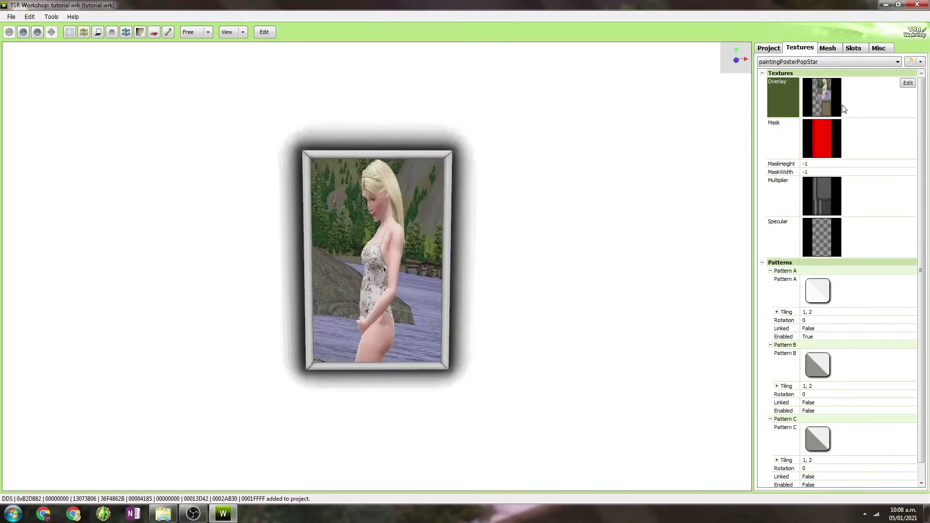
Step: Set the object's Name to the couple's first names and copy it to all language translations
left_click(769, 48)
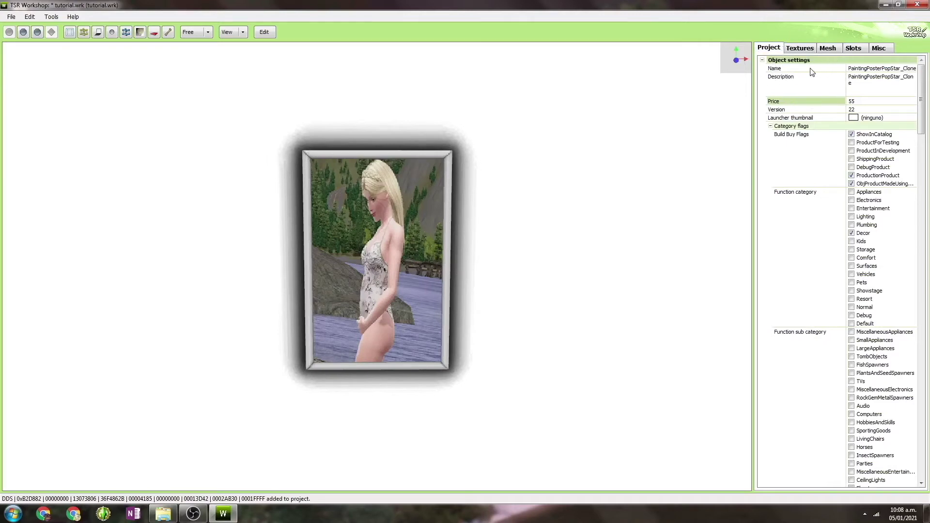
left_click(861, 69)
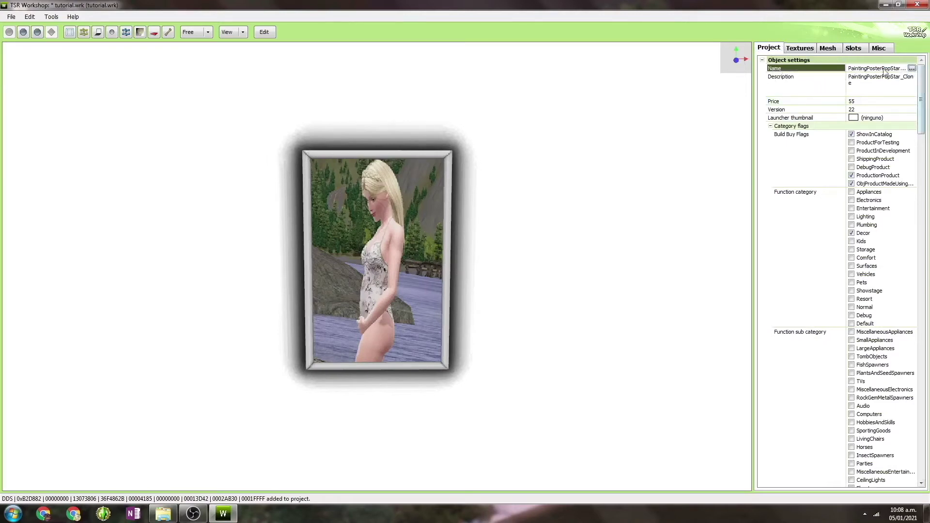
left_click(912, 68)
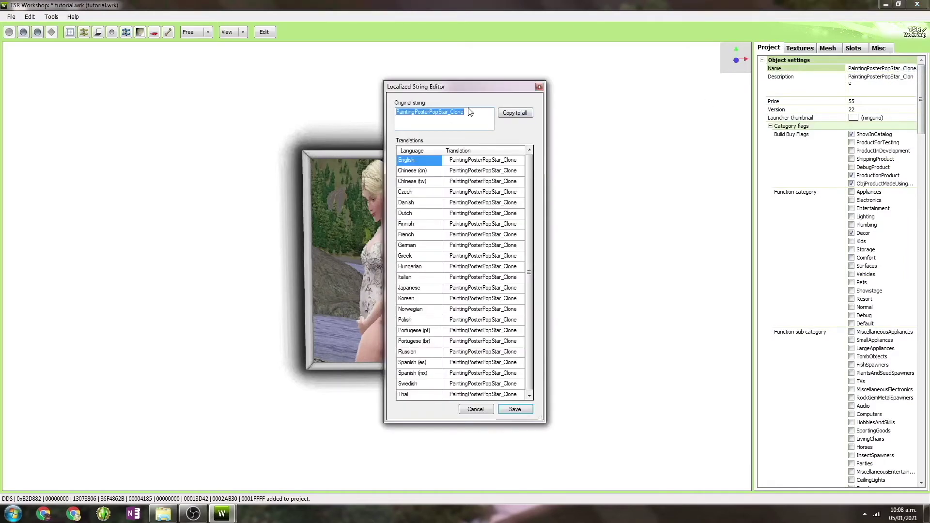
key("BackSpace")
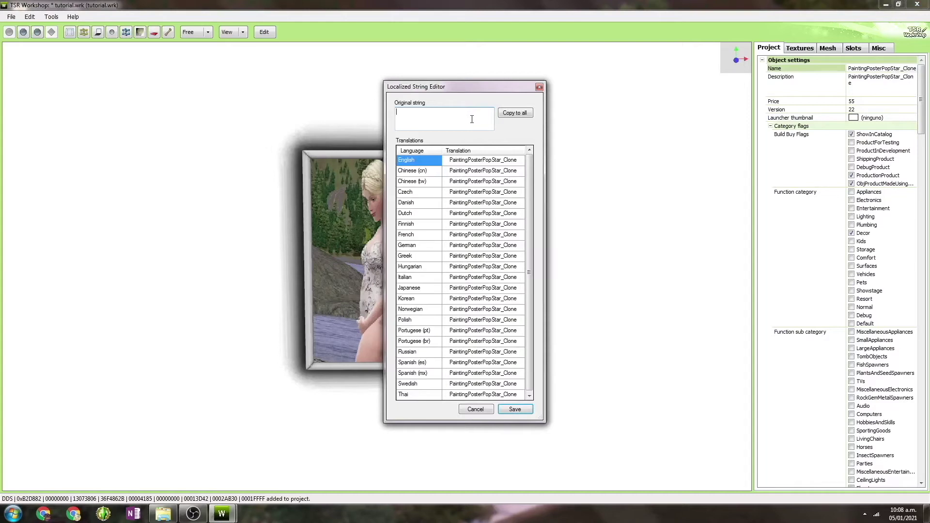
type("Anna A")
left_click(513, 115)
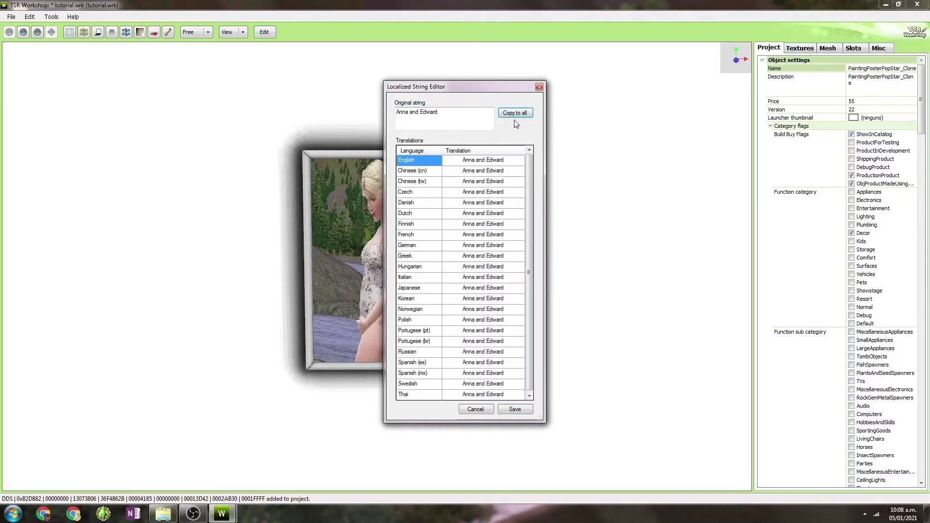
left_click(515, 409)
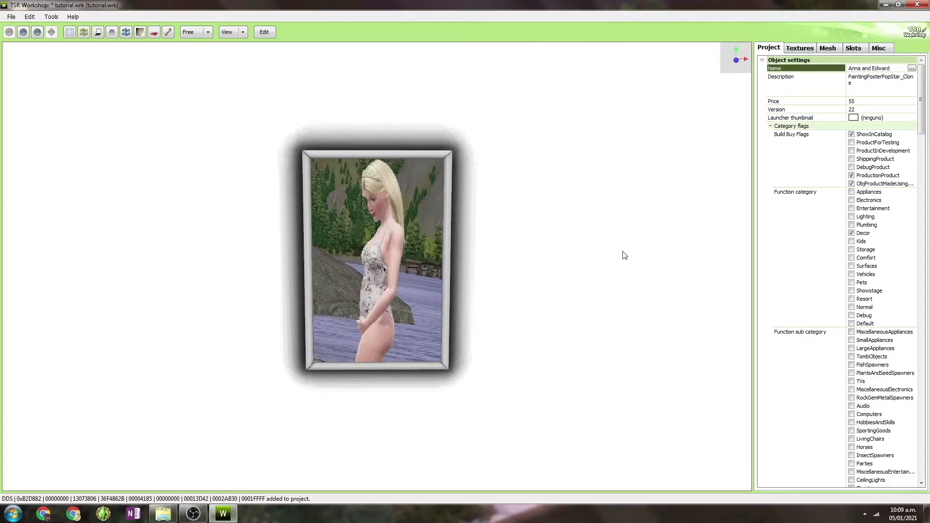
Step: Set the object's Description to Lusimmerlife in all languages and its Price to 1
left_click(784, 86)
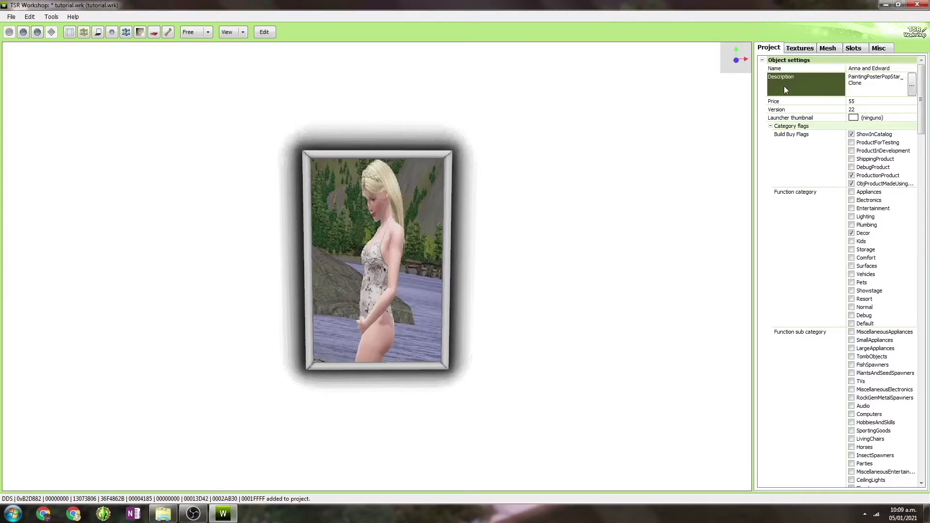
left_click(911, 83)
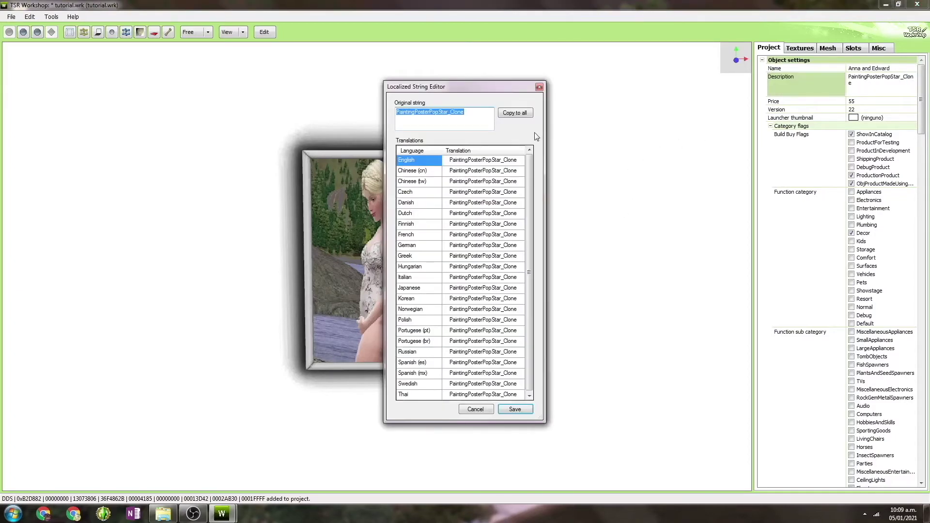
type("Lusimmerlife")
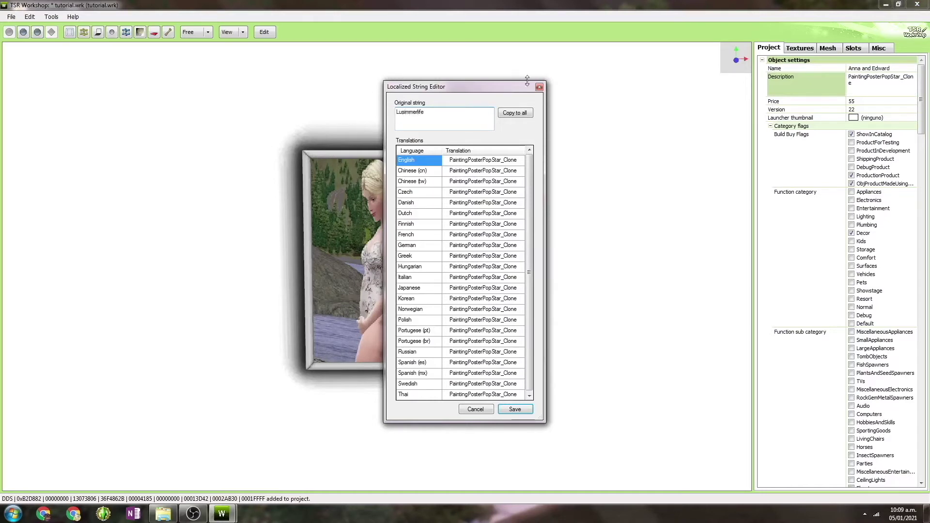
left_click(515, 113)
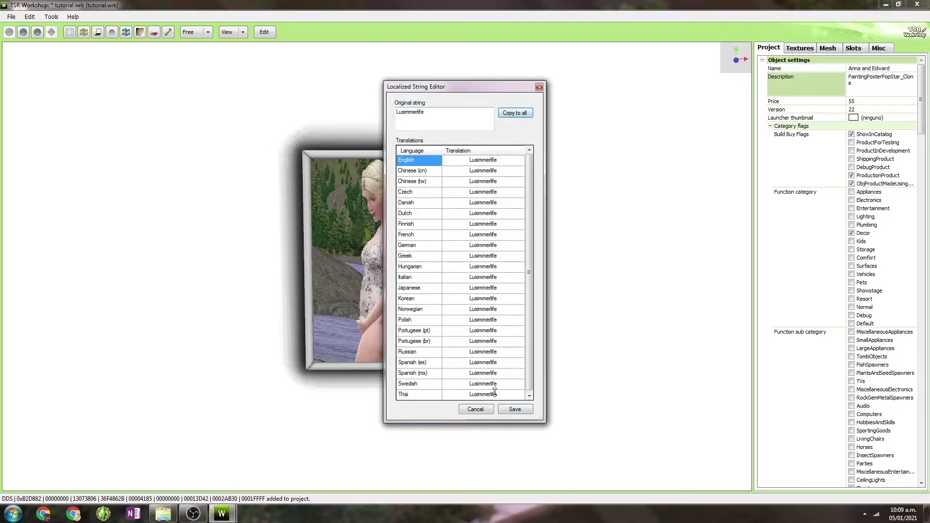
left_click(515, 411)
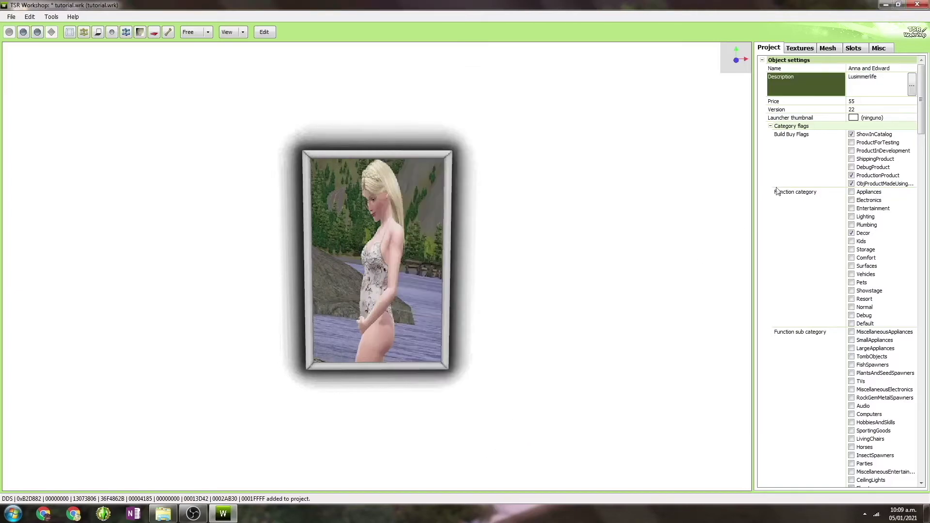
left_click(776, 102)
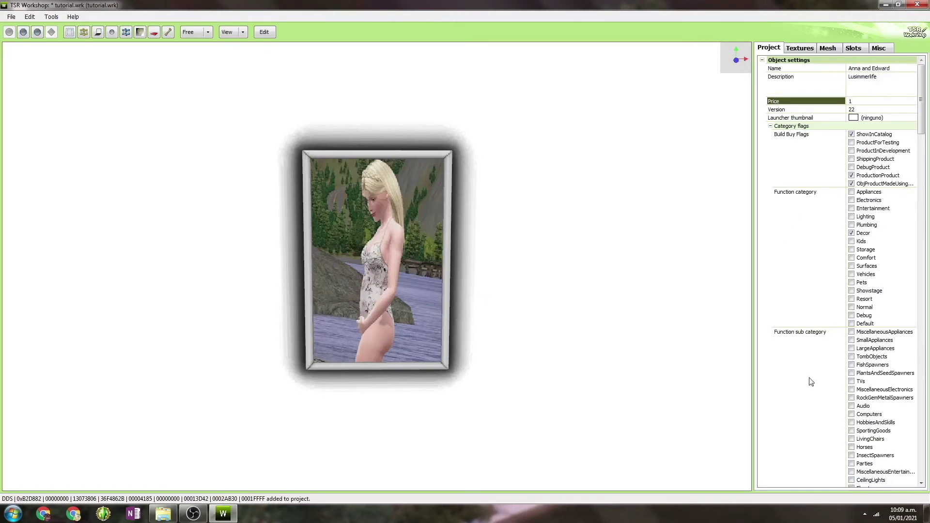
Step: Open the contents of the whole project and select every resource in the list
left_click(34, 17)
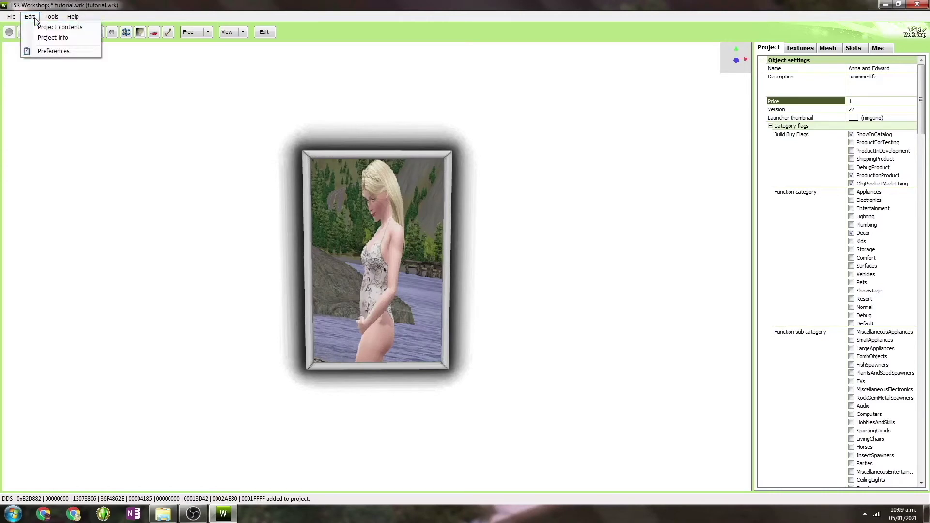
left_click(74, 29)
left_click(536, 179)
left_click(533, 186)
left_click(532, 195)
left_click(531, 202)
left_click(529, 211)
left_click(530, 218)
scroll(531, 245, "down", 6)
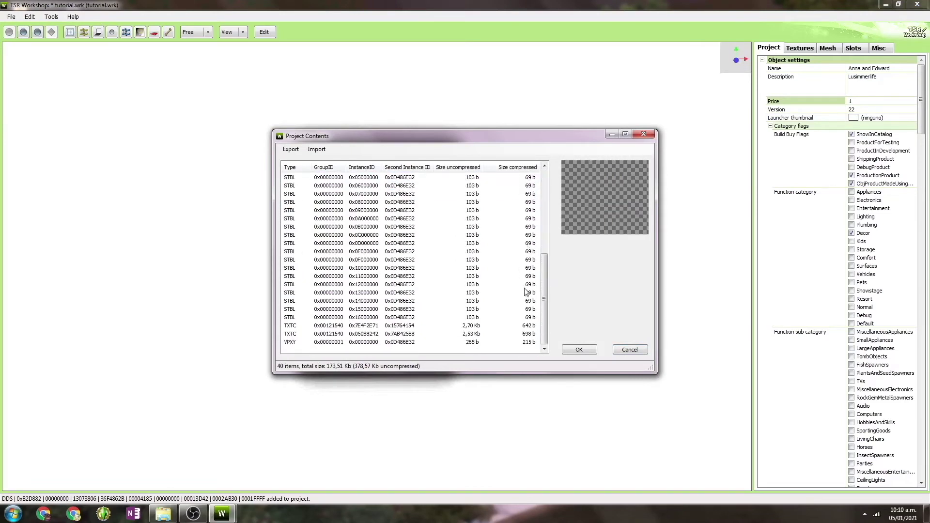
left_click_drag(532, 337, 496, 119)
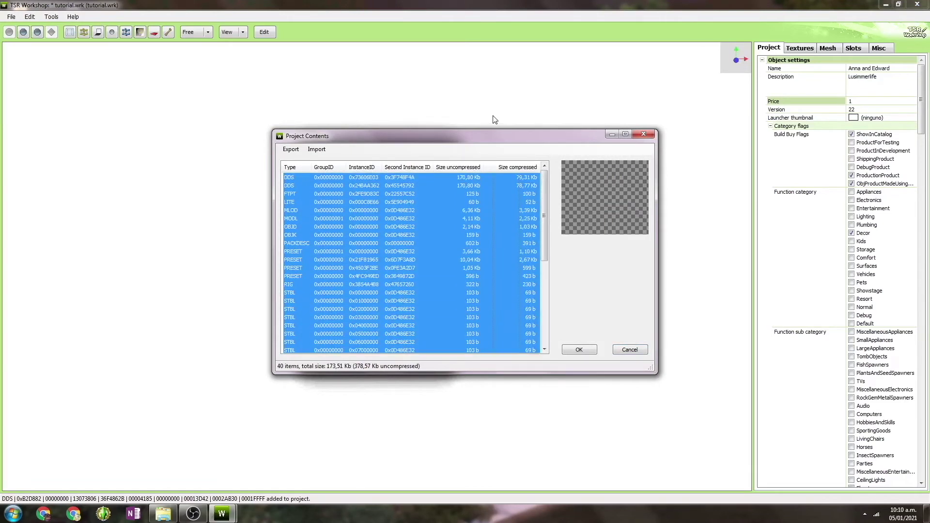
left_click_drag(380, 373, 381, 442)
Step: Renumber the selected resources with a random Second Instance Id, with Update references enabled
right_click(454, 295)
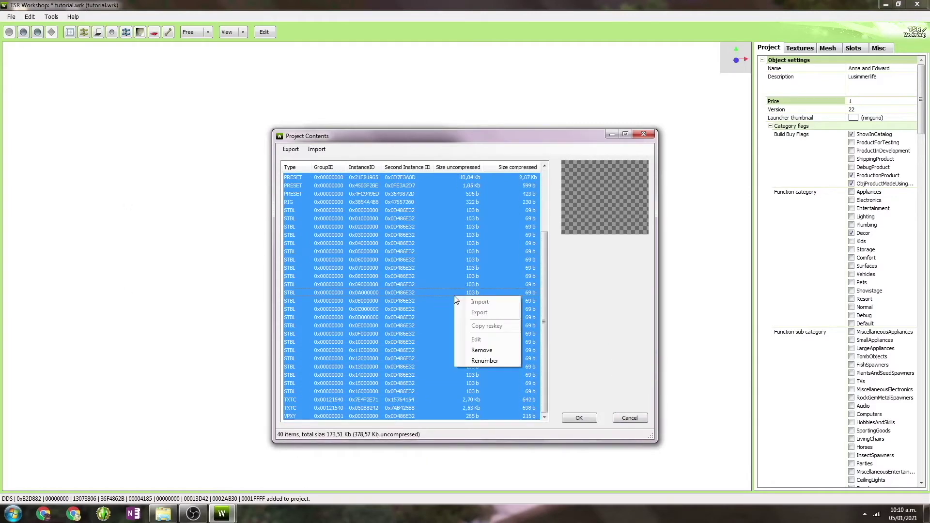
left_click(486, 361)
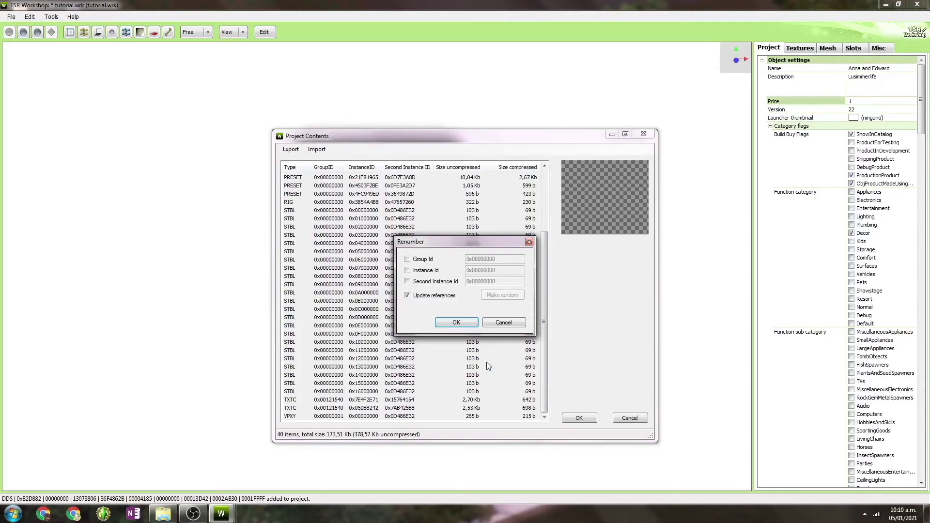
left_click(409, 283)
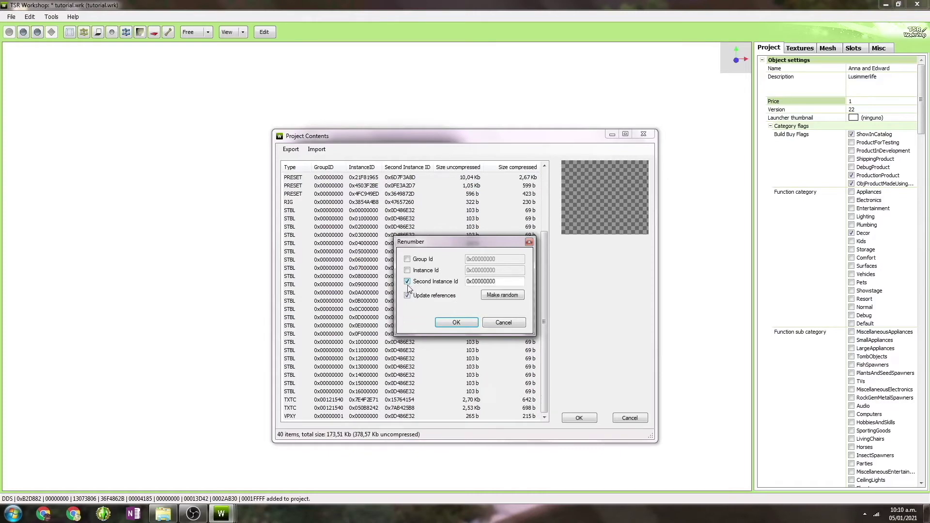
left_click(517, 298)
left_click(474, 325)
left_click(508, 289)
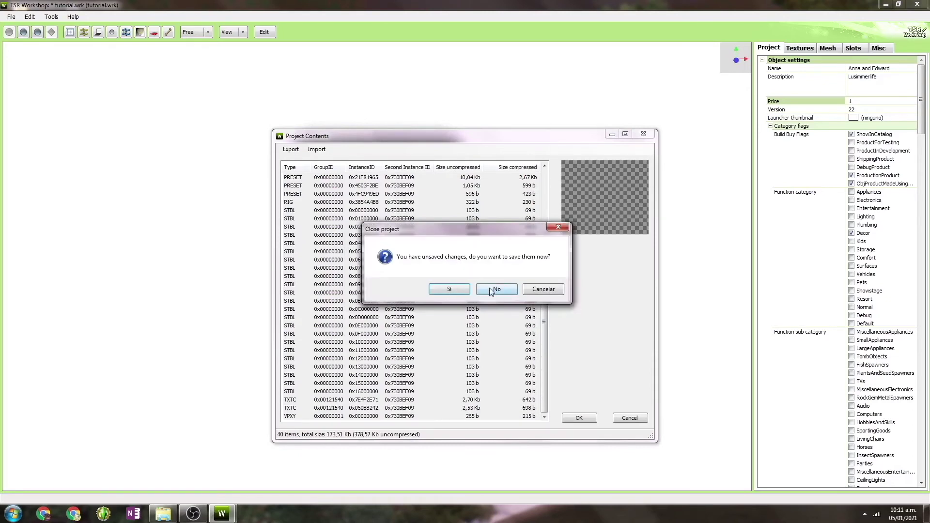
Step: Decline saving the unsaved changes, review the renumbered resource IDs and accept the project contents
left_click(490, 288)
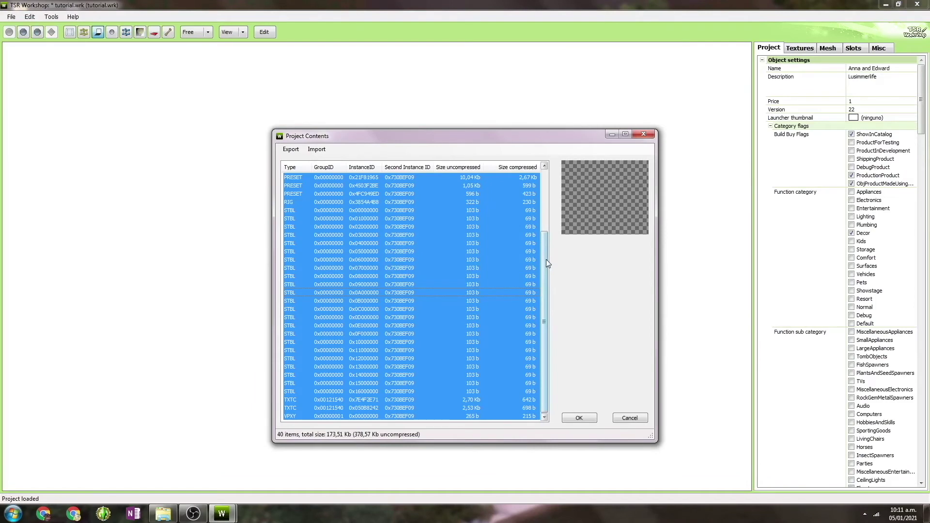
left_click_drag(546, 260, 546, 184)
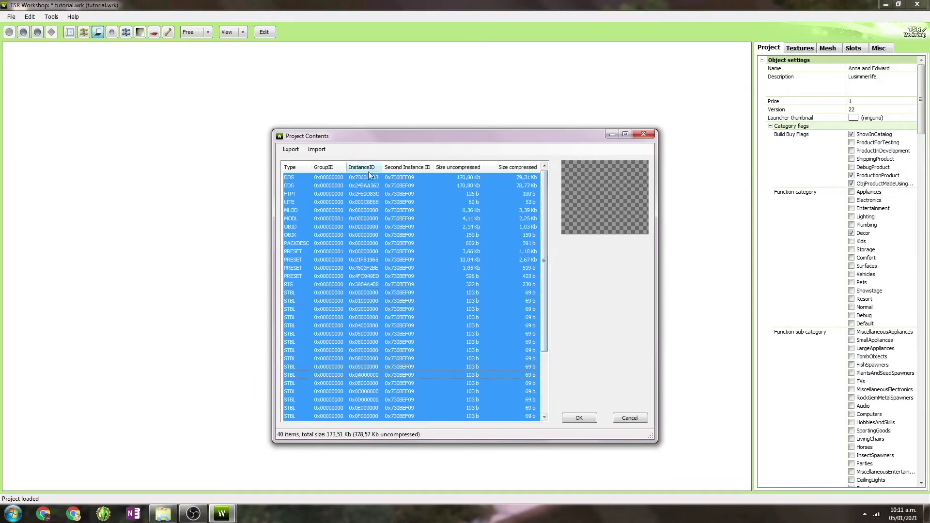
scroll(387, 393, "down", 4)
left_click(587, 419)
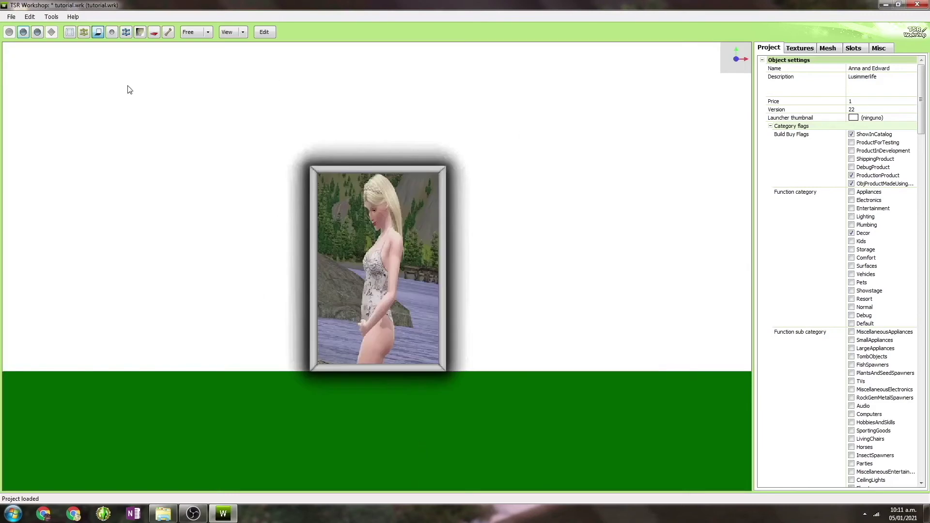
left_click_drag(513, 268, 521, 286)
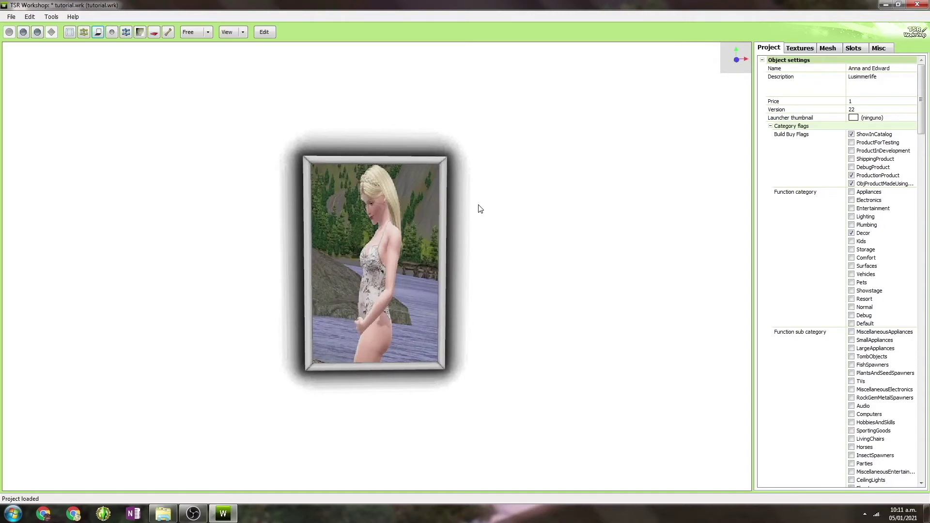
mouse_move(530, 235)
left_mouse_down()
mouse_move(450, 246)
mouse_move(534, 235)
left_mouse_up()
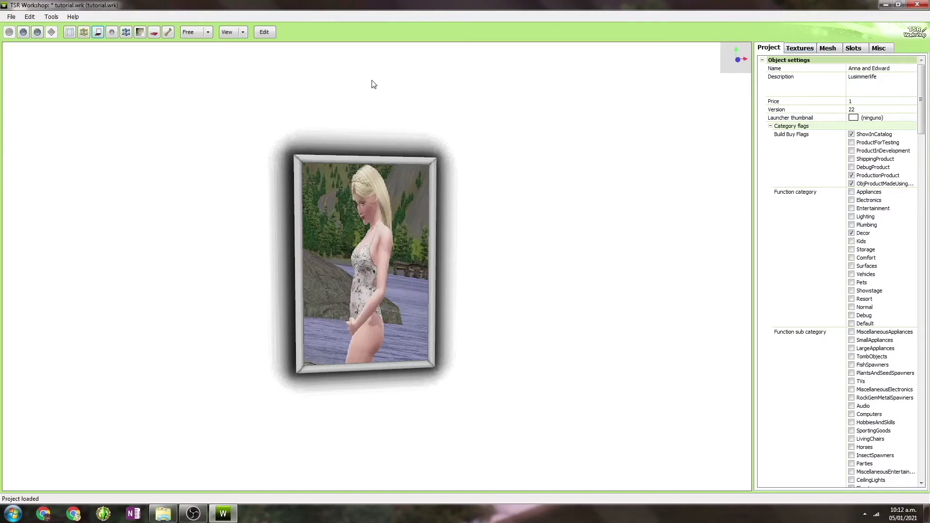
left_click_drag(465, 162, 456, 163)
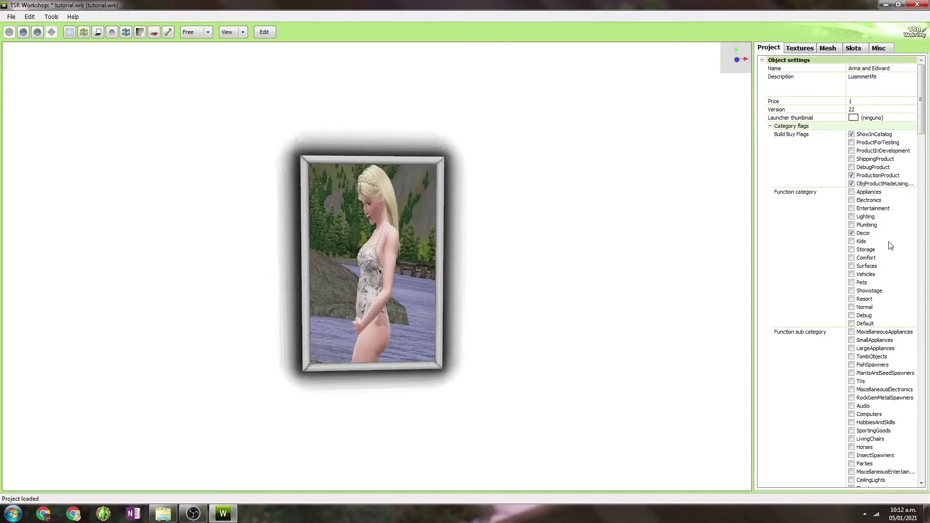
Step: Inspect the Light 0 entry's lights and occluders in the Lite Editor and return to the object's project settings
left_click(887, 52)
left_click(776, 116)
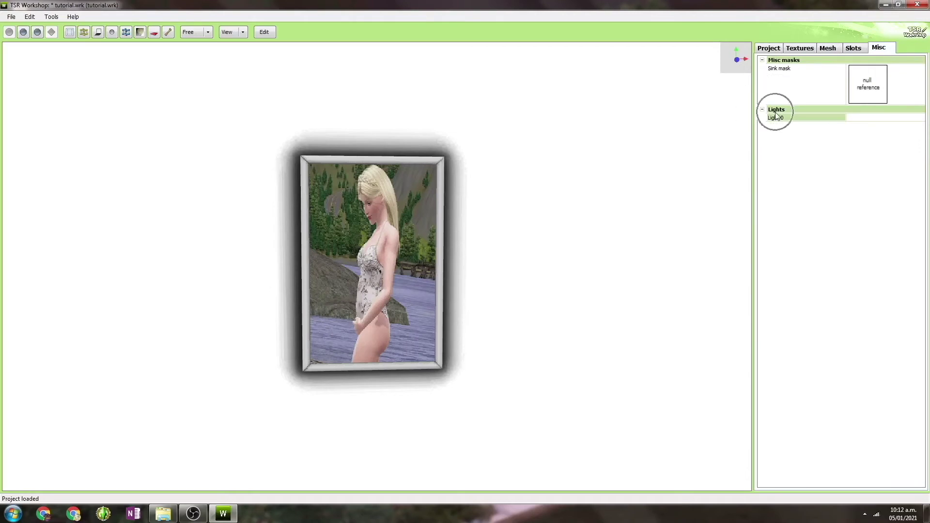
left_click(922, 119)
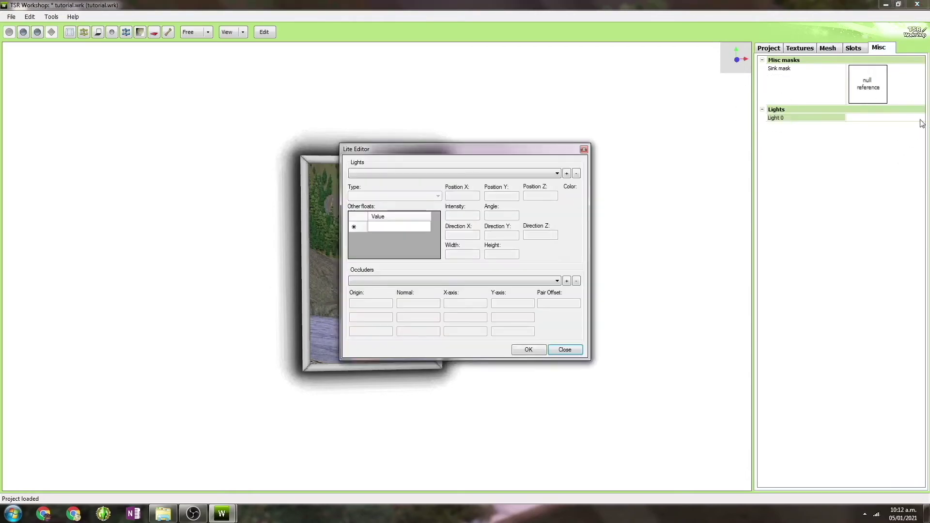
left_click(361, 276)
left_click(550, 283)
left_click(533, 356)
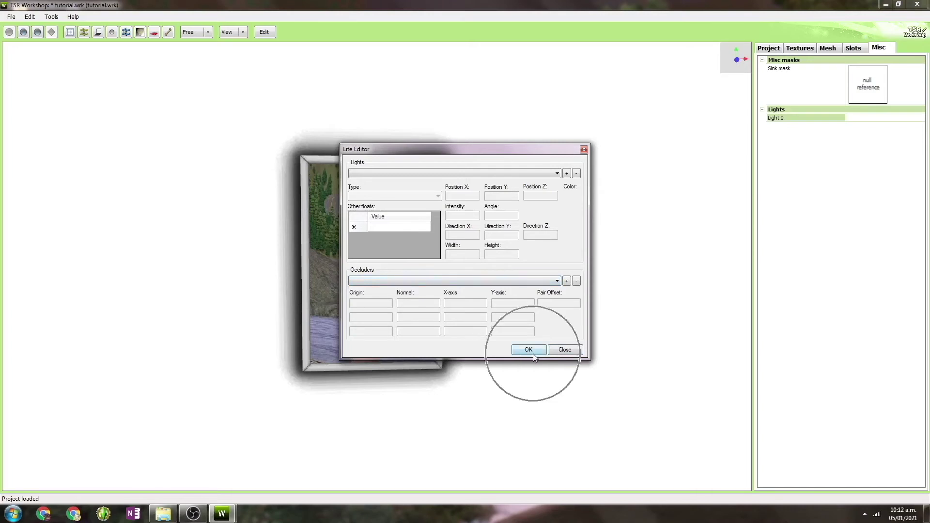
left_click(766, 50)
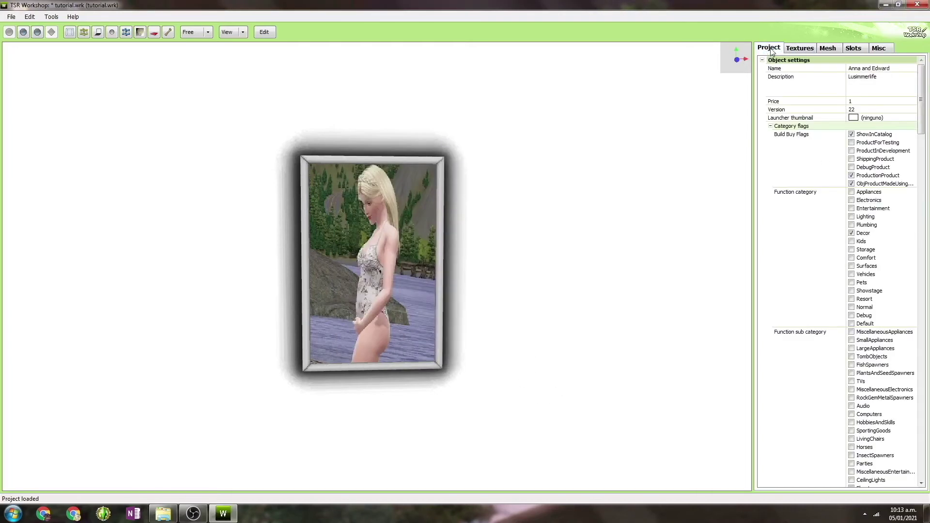
Step: Save the project as tutorial.wrk in the Tutorial Frame folder, replacing the existing file
left_click(14, 22)
left_click(30, 58)
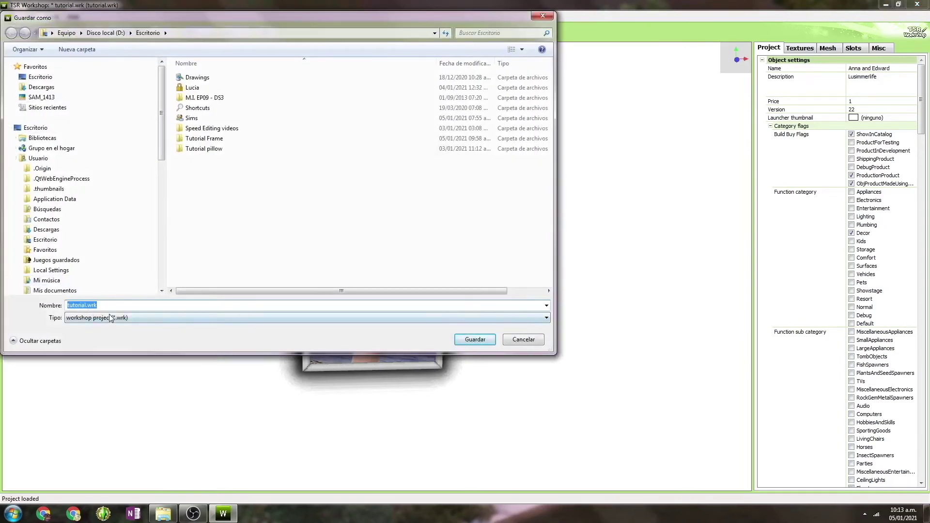
double_click(202, 139)
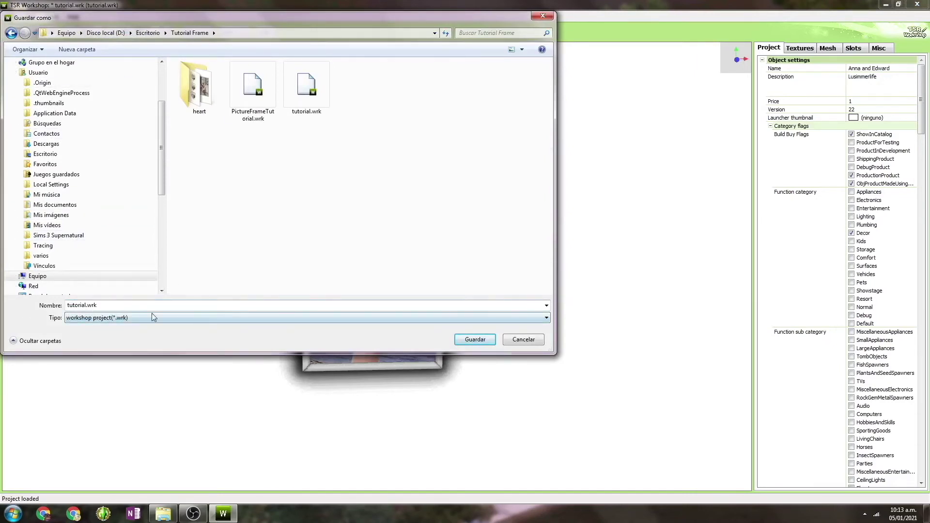
left_click(473, 342)
left_click(493, 260)
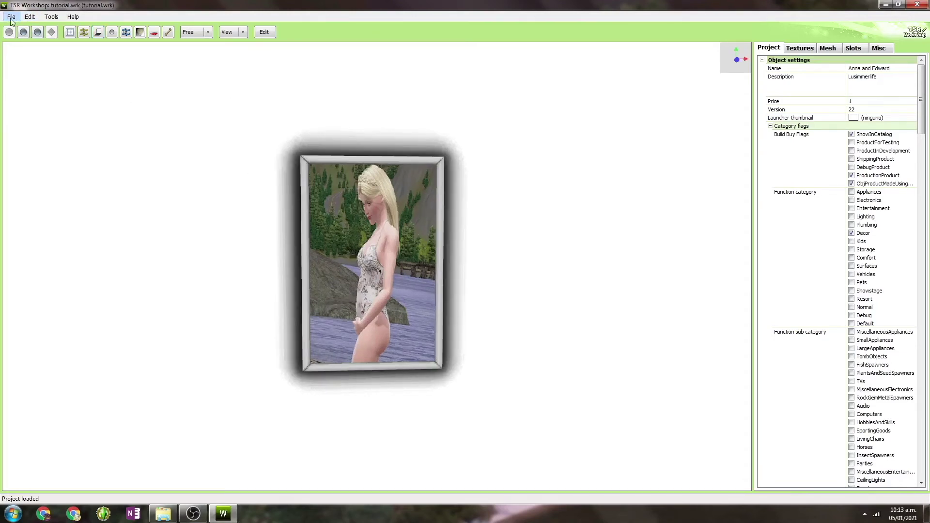
Step: Start exporting the project as a Sims3Pack and accept the prefilled creator details
left_click(11, 19)
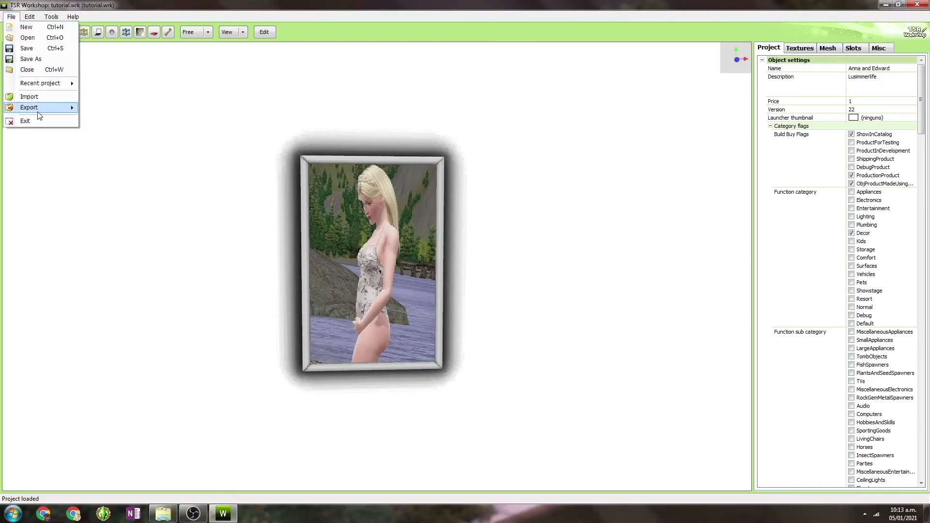
left_click(38, 112)
left_click(122, 134)
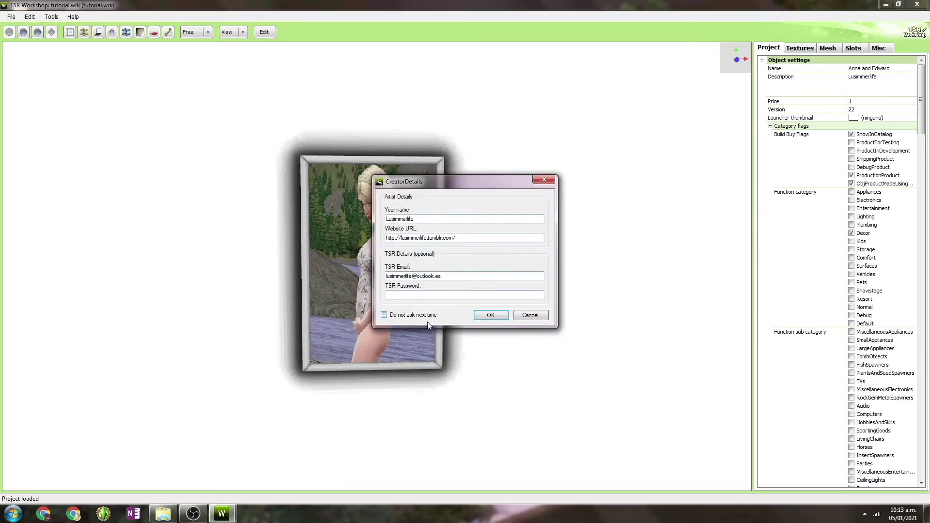
left_click(399, 214)
left_click(408, 231)
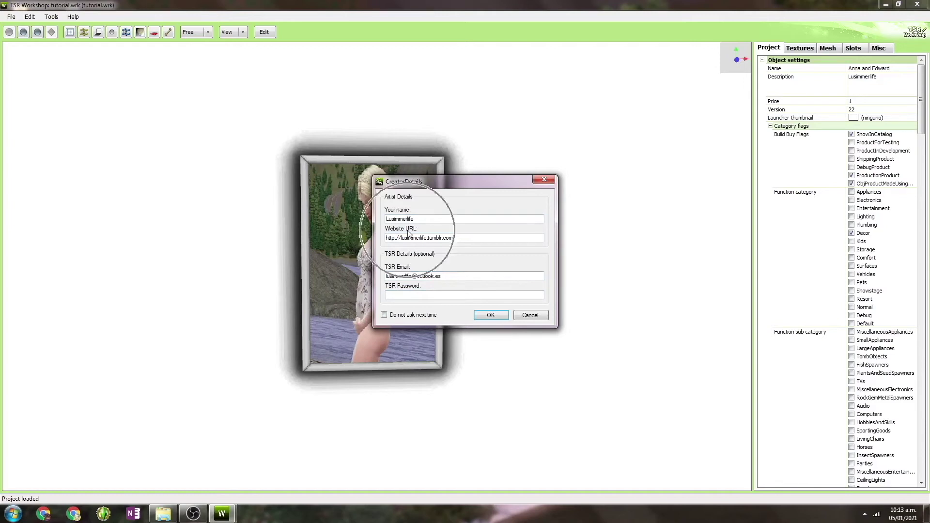
left_click(491, 316)
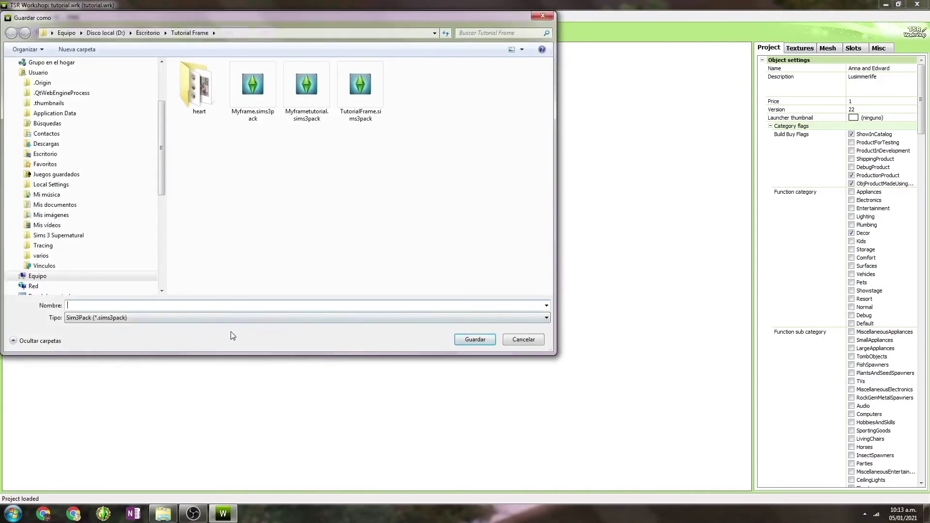
Step: Save the Sims3Pack in the Tutorial Frame folder, named with the couple's joined first names followed by Tutorial
type("Anna")
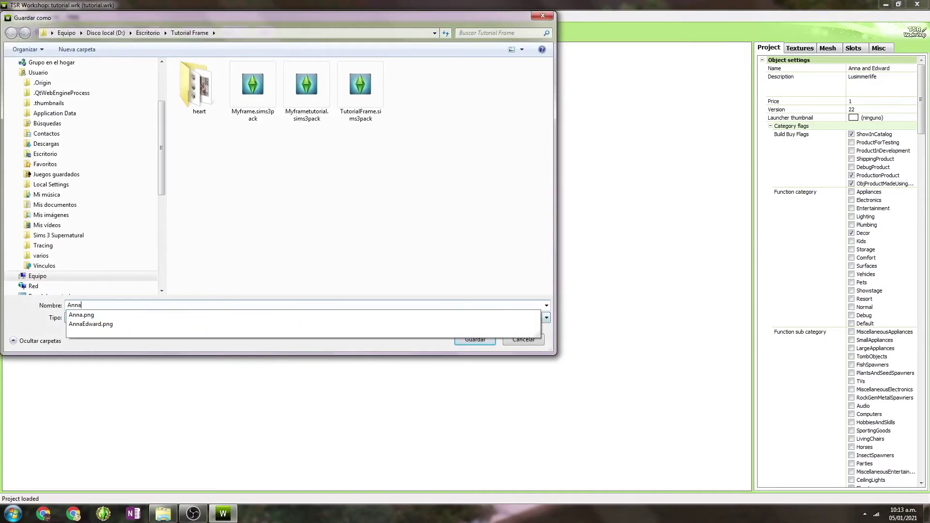
type("EdwardTutorial")
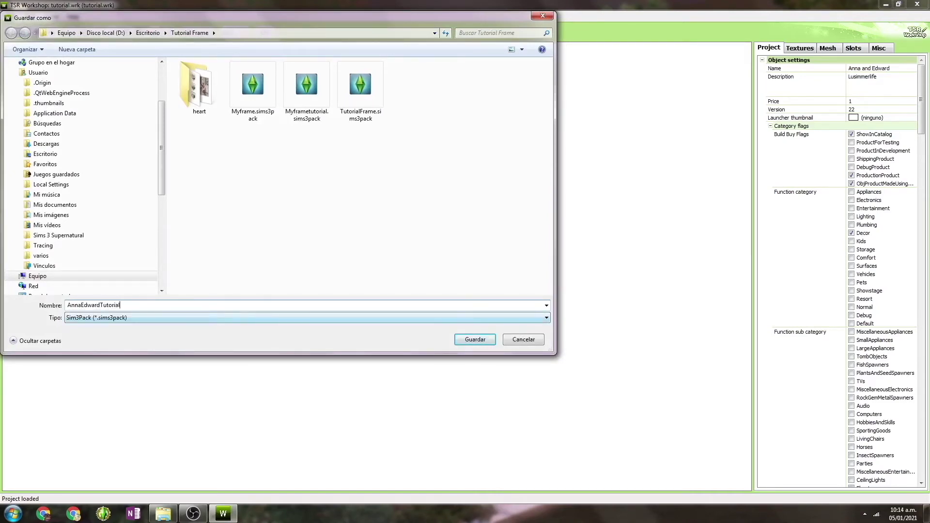
left_click(106, 319)
left_click(470, 340)
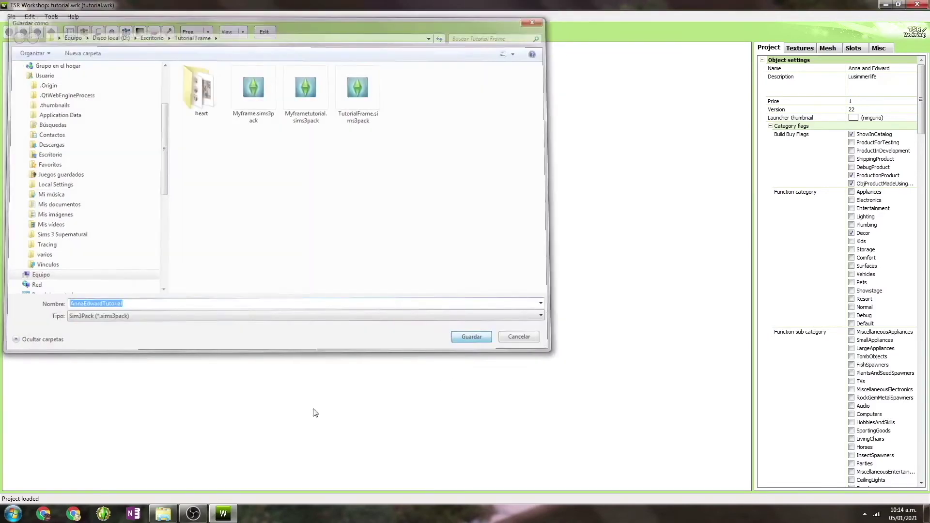
left_click(491, 291)
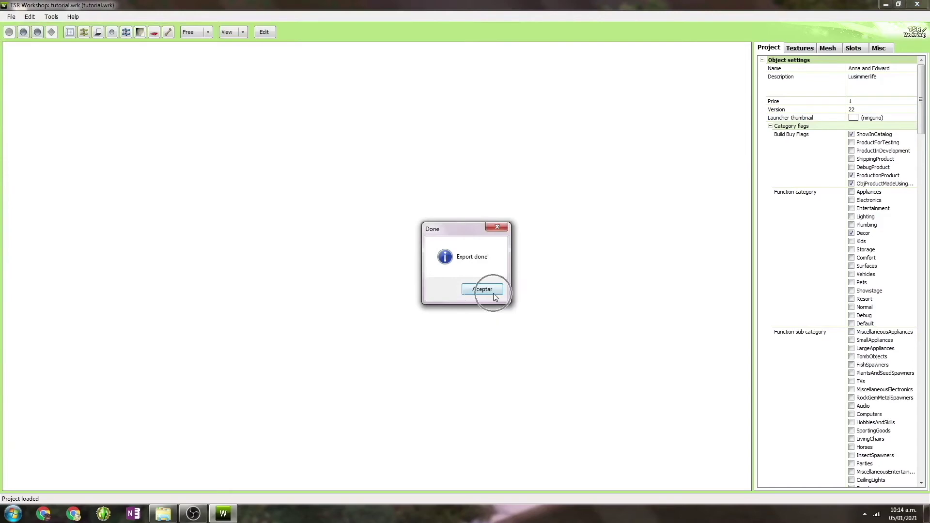
Step: Switch to the Tutorial Frame folder in Windows Explorer, enlarge its window and locate the exported Sims3Pack file
left_click(888, 6)
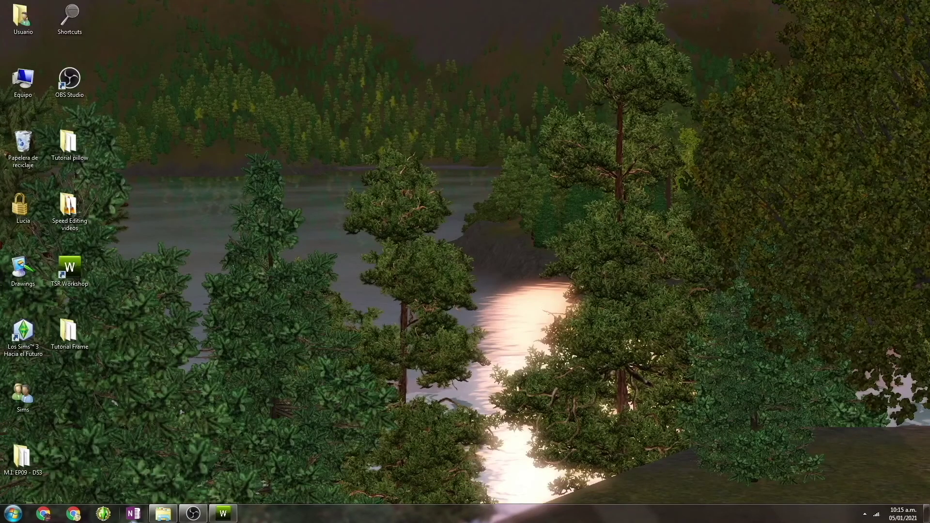
left_click(163, 513)
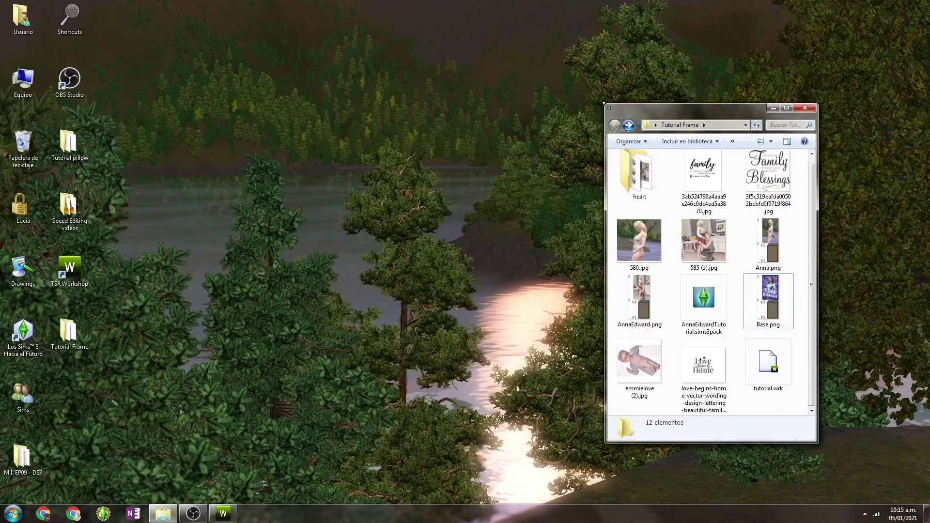
left_click_drag(607, 105, 237, 58)
left_click(646, 165)
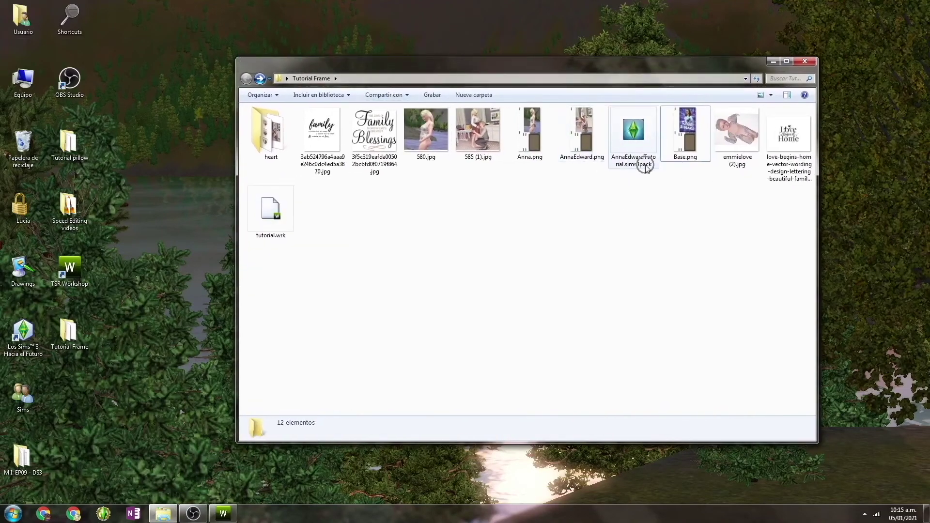
Step: Switch back to TSR Workshop, start a .package export from the project contents and accept the creator details
key("alt+Tab")
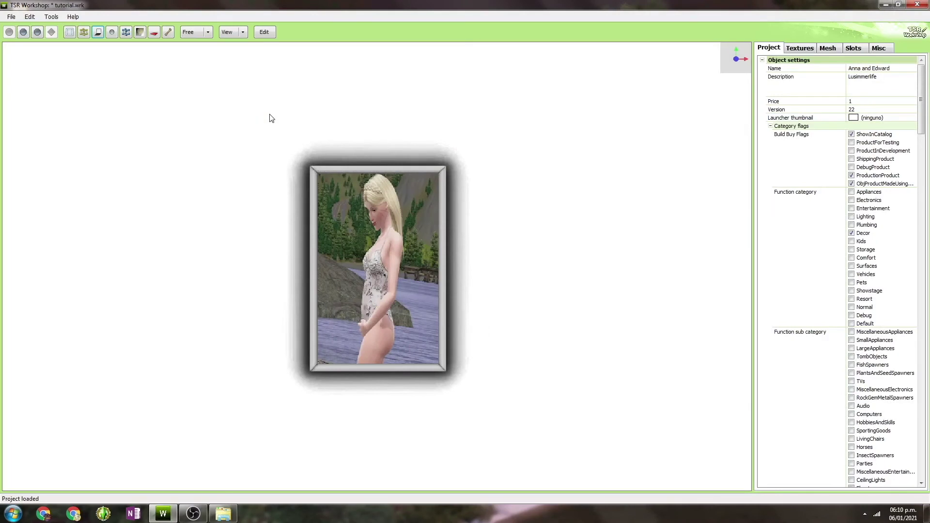
left_click(30, 17)
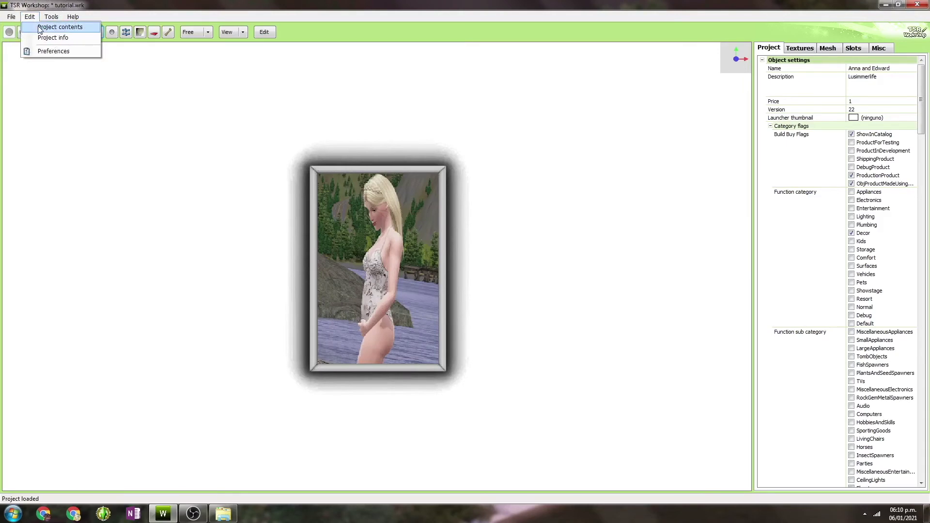
left_click(38, 27)
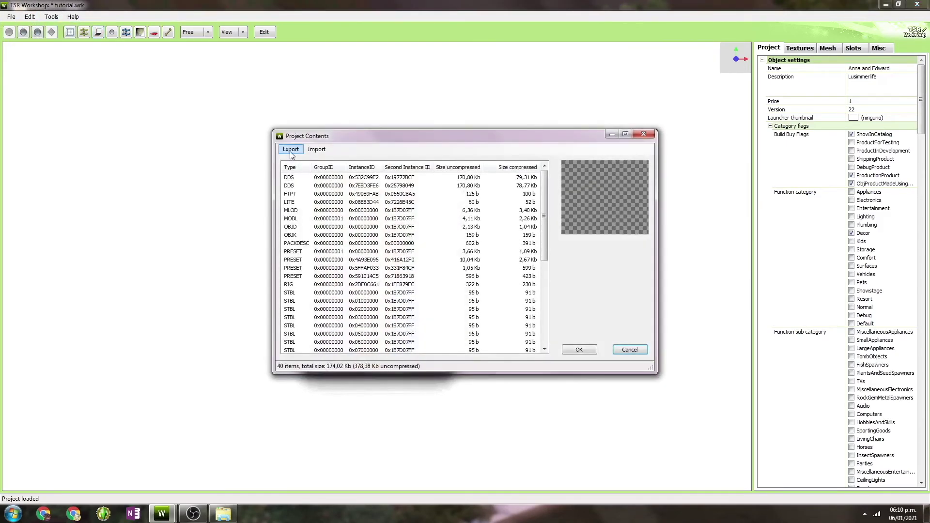
left_click(291, 151)
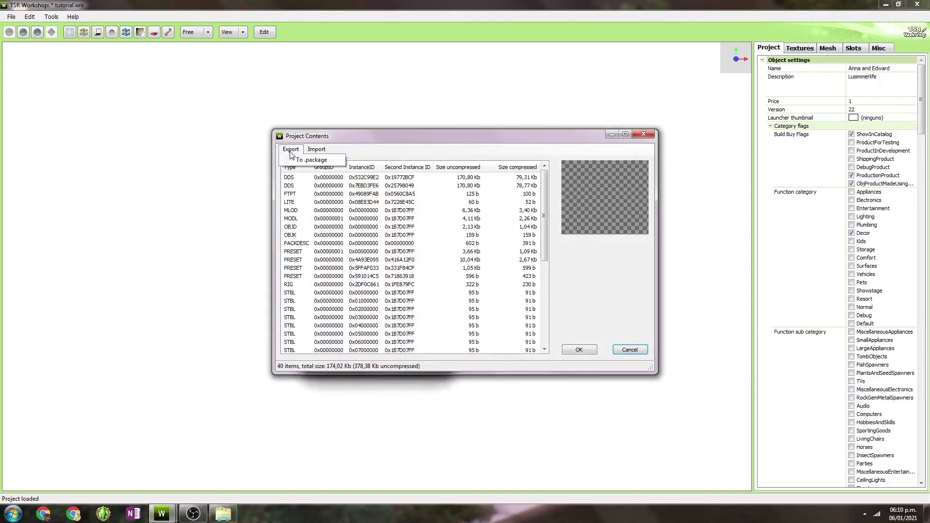
left_click(312, 162)
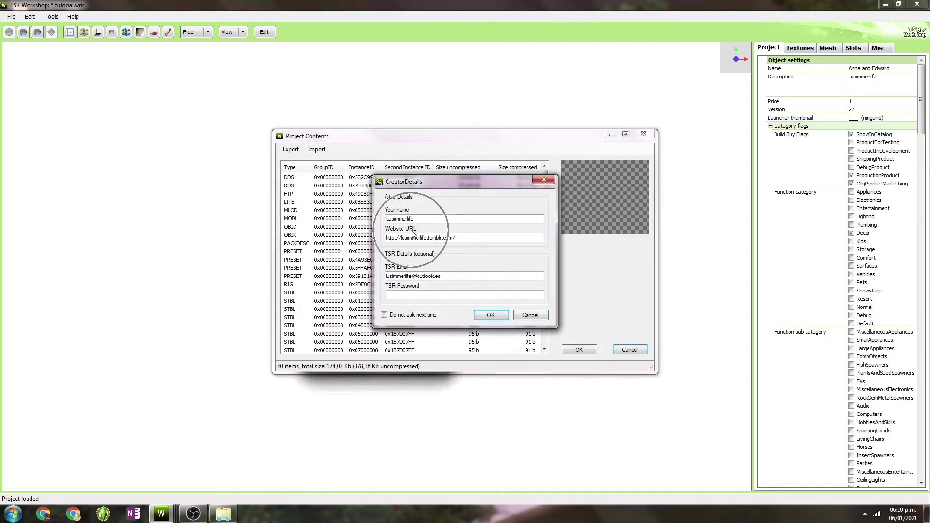
left_click(491, 316)
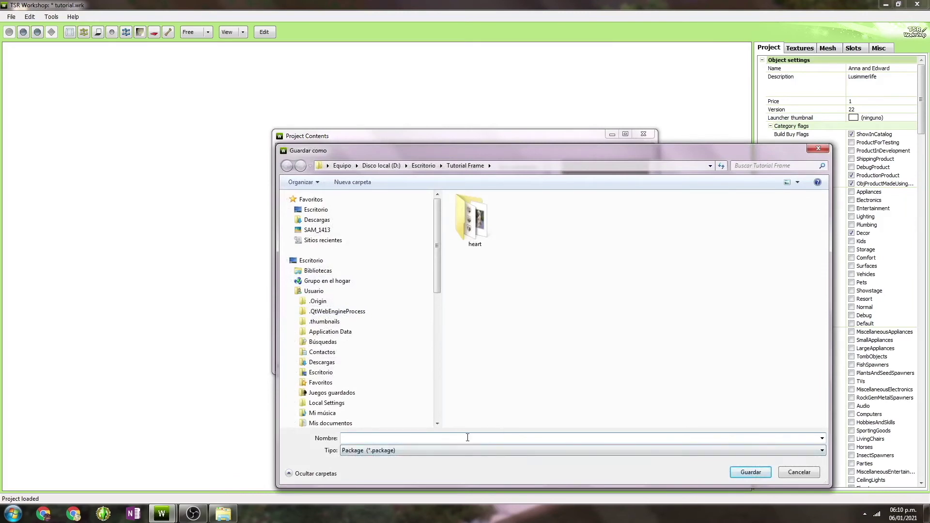
Step: Save the package in the Tutorial Frame folder under the couple's joined first names and accept the project contents
type("Anna")
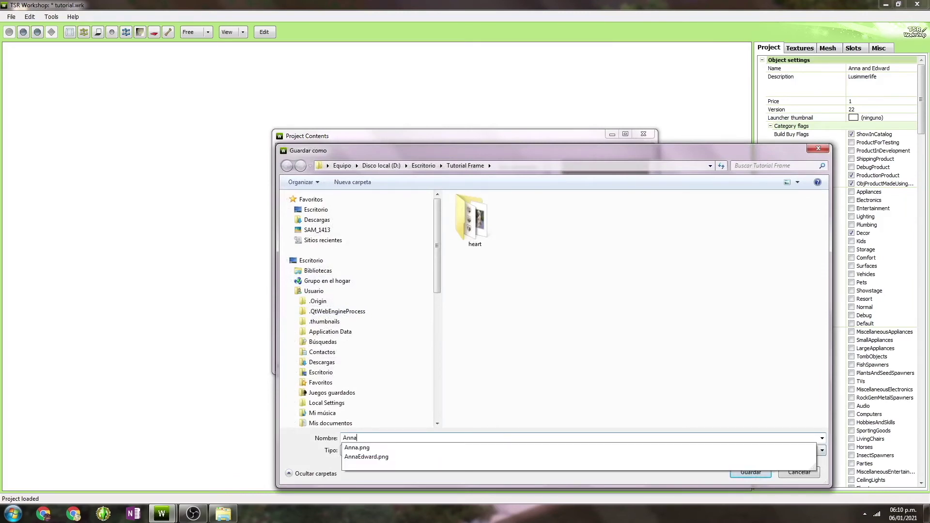
type("Edward")
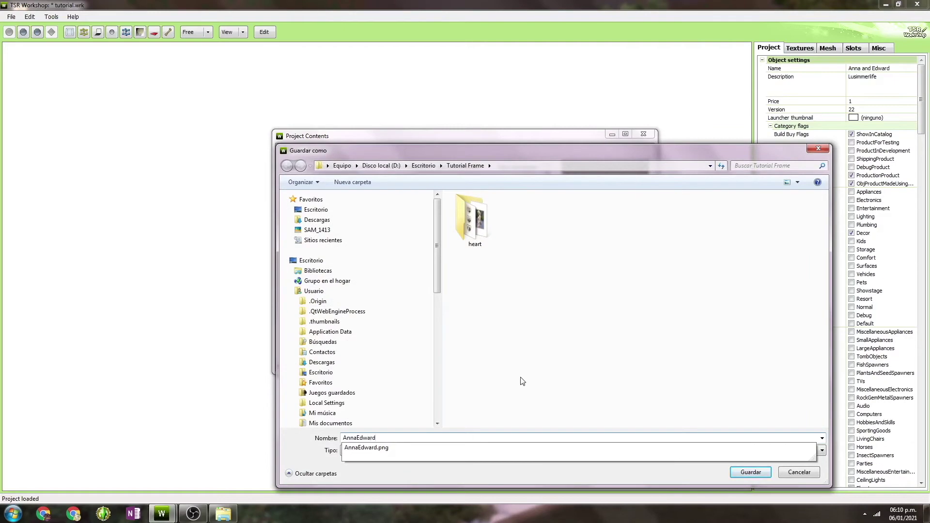
left_click(751, 472)
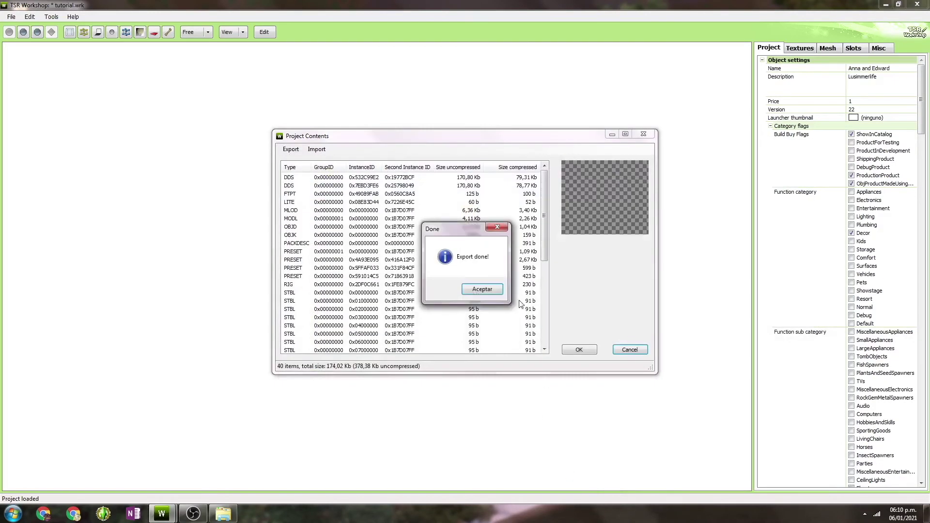
left_click(482, 289)
left_click(581, 350)
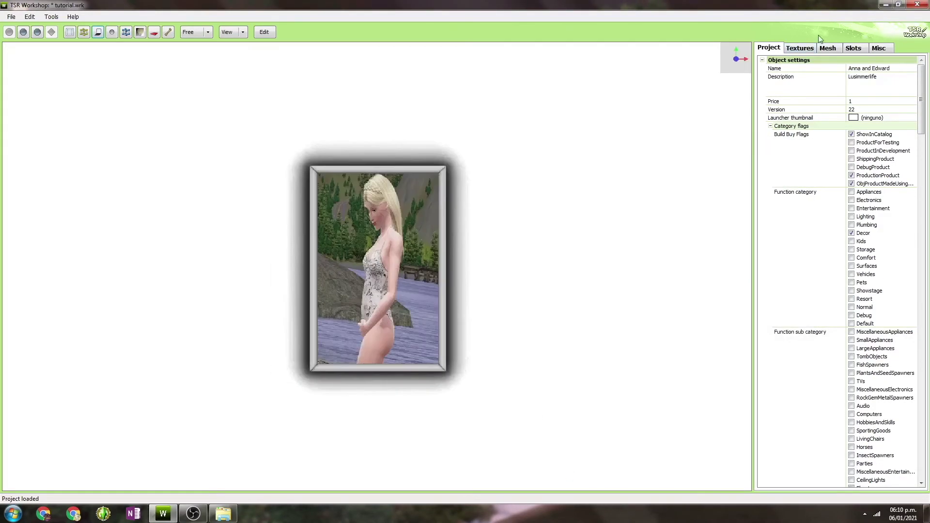
Step: Switch to Windows Explorer, resize the folder window and locate the exported package file
left_click(886, 5)
left_click(223, 514)
left_click_drag(576, 181, 418, 180)
left_click(453, 265)
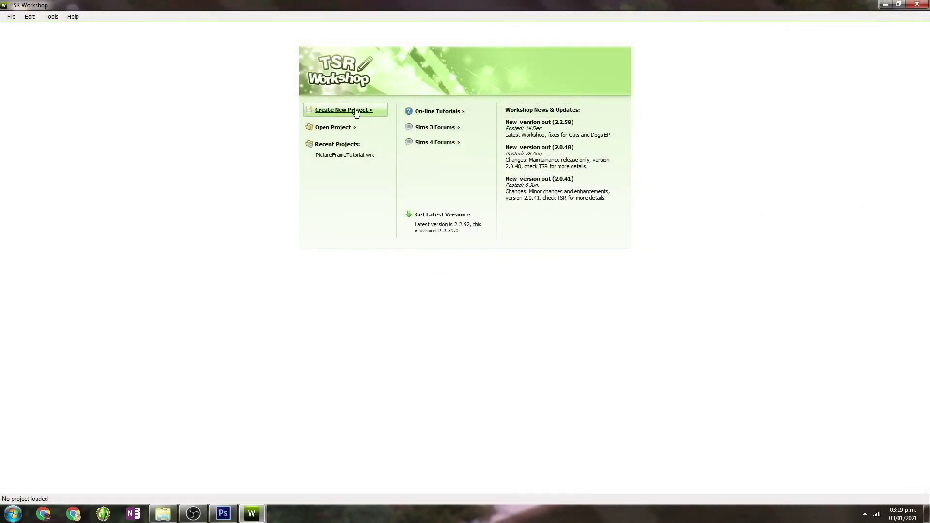
Step: Start a new TSR Workshop project that imports an existing file using the New import template
left_click(356, 112)
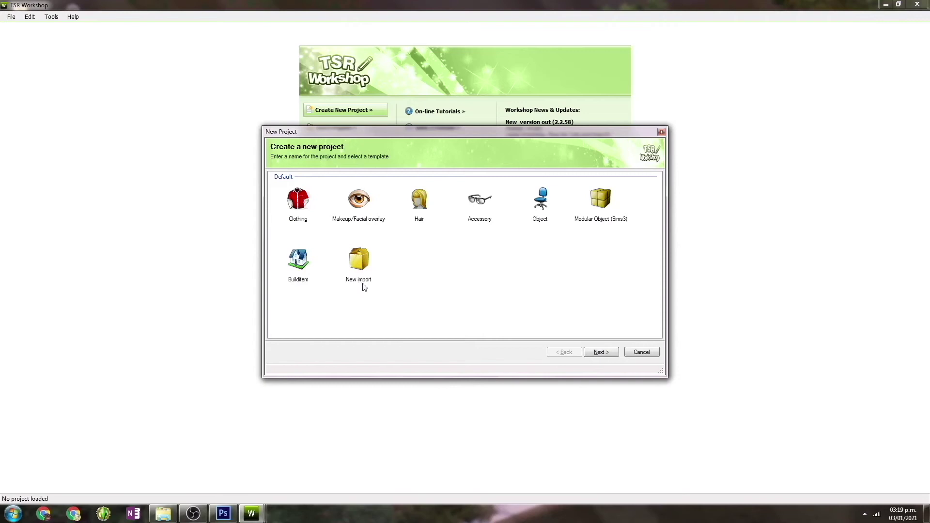
left_click(365, 264)
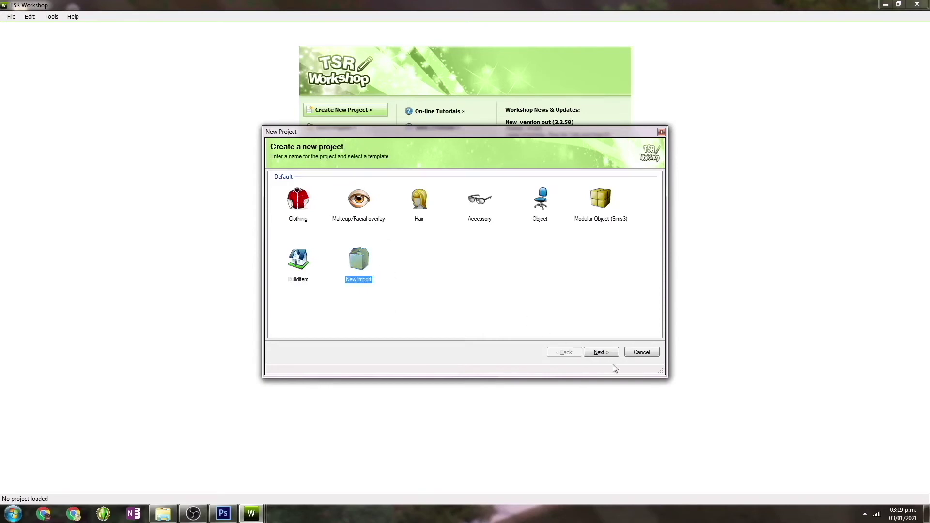
left_click(601, 352)
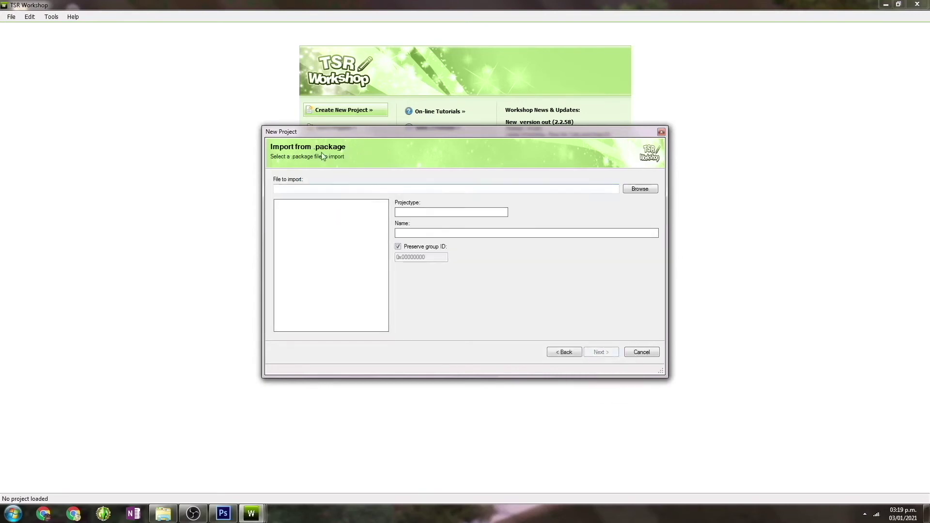
Step: Load the Sims3Pack file Myframe.sims3pack from the desktop's Tutorial Frame folder for import, declaring that it is not a Sims 4 package
left_click(639, 190)
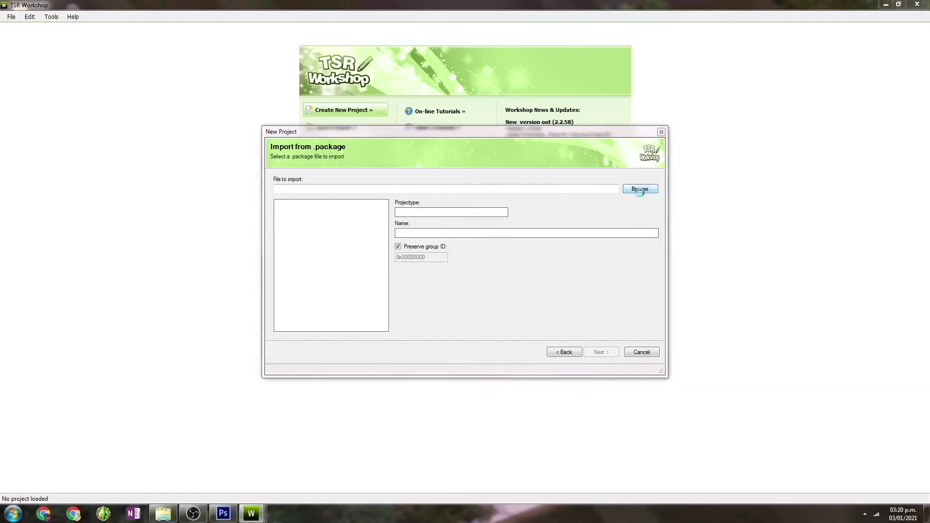
scroll(317, 240, "up", 3)
left_click_drag(321, 208, 383, 207)
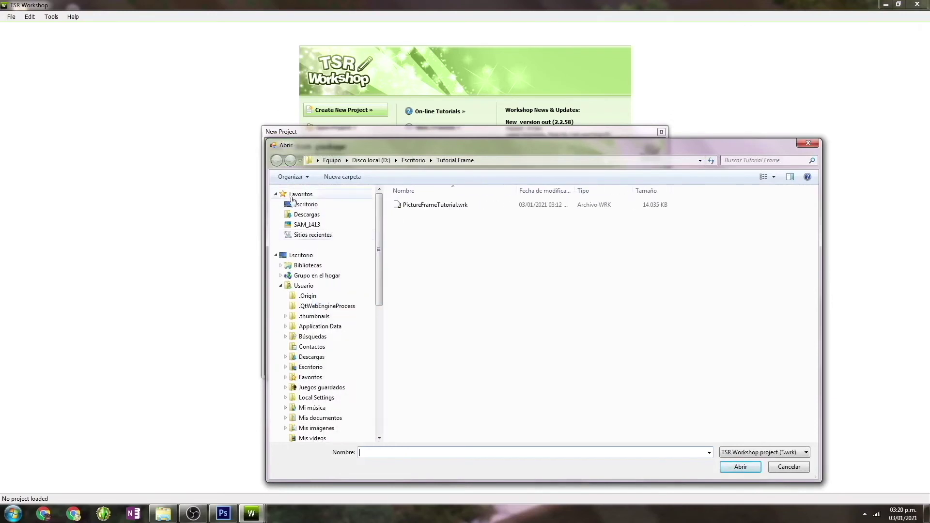
left_click(306, 204)
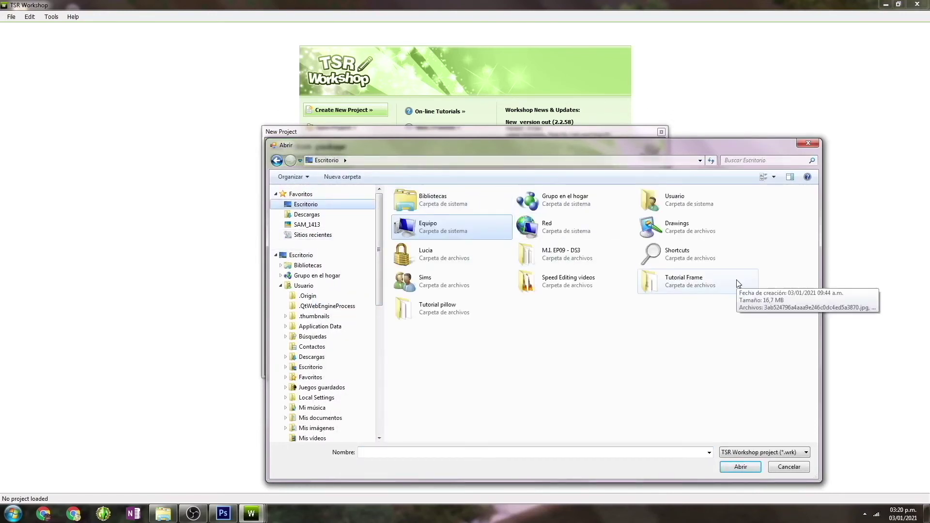
left_click(764, 452)
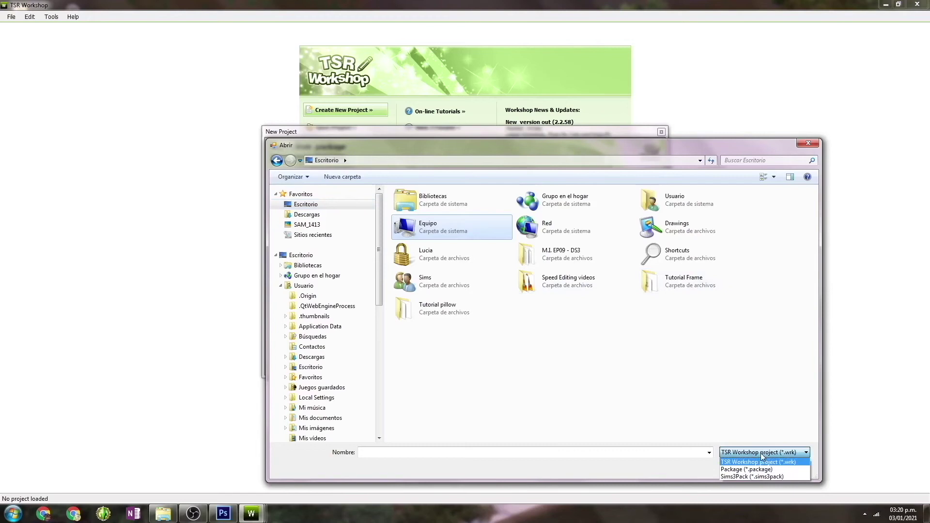
left_click(780, 476)
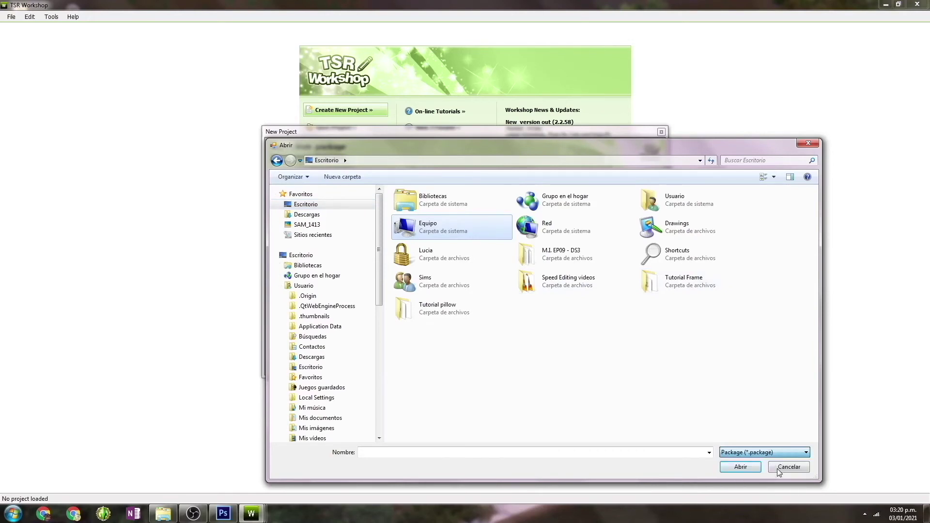
double_click(681, 283)
left_click(415, 214)
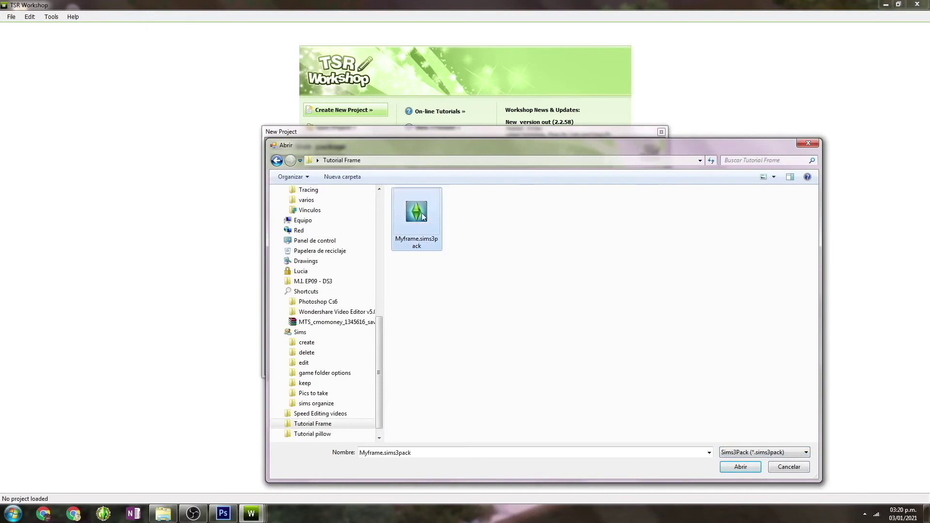
left_click(756, 470)
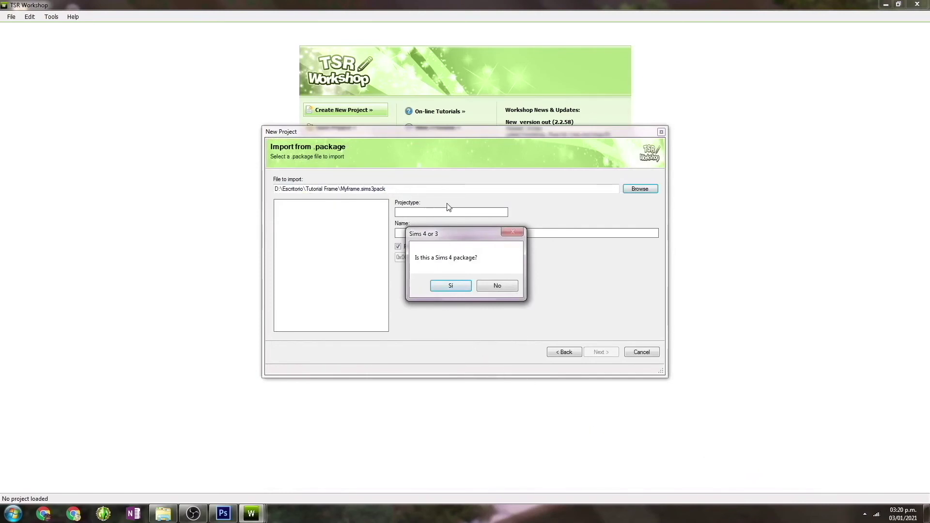
left_click(493, 286)
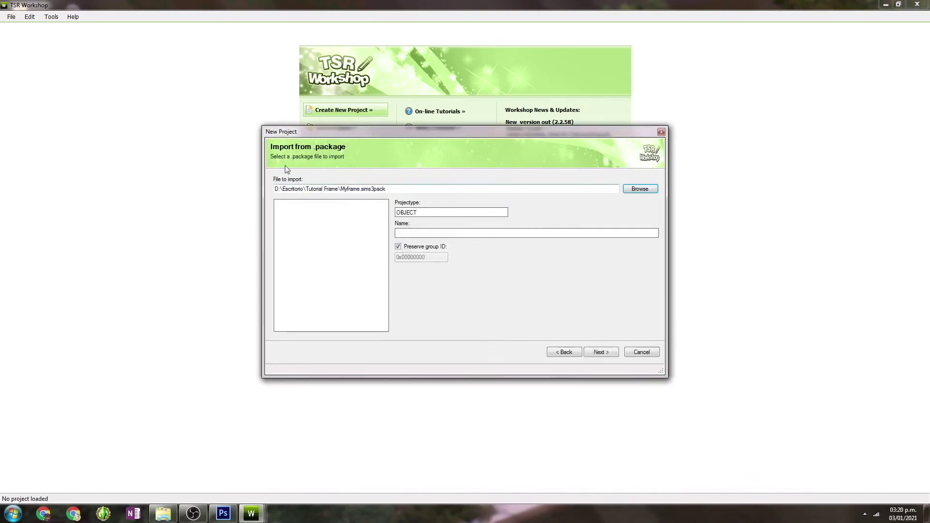
Step: Continue to the project details, fill in the project name and finish importing the frame
left_click(601, 352)
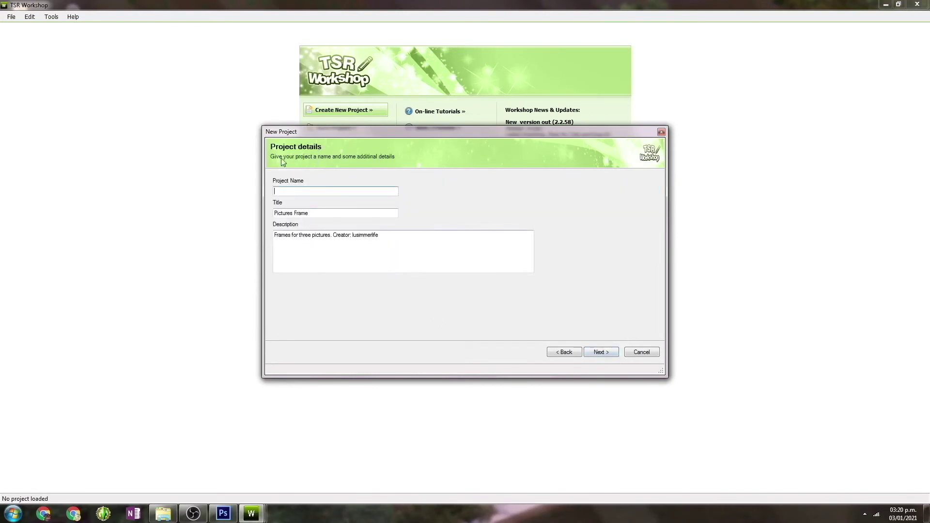
left_click(296, 188)
left_click(598, 355)
key("Return")
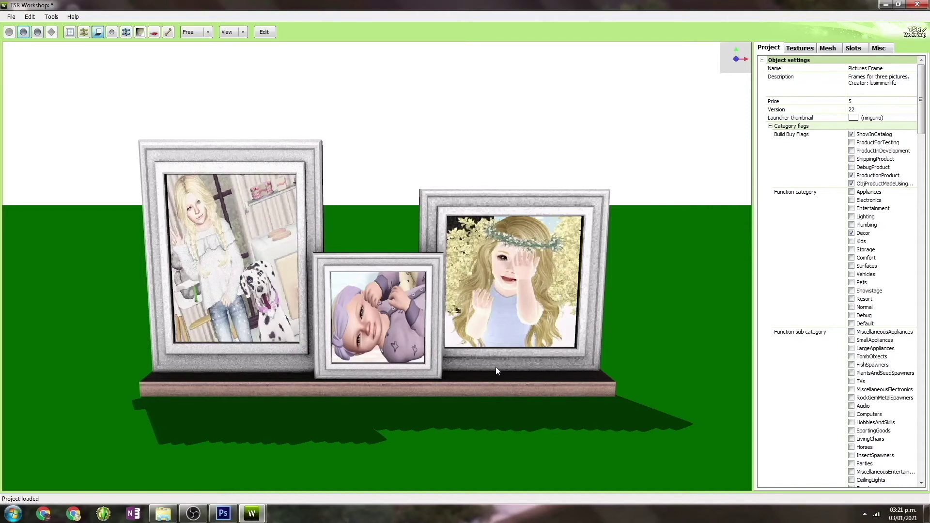
Step: Hide the ground in the 3D preview, show the frame's textures and select the overlay while viewing the frame from several angles
left_click(99, 34)
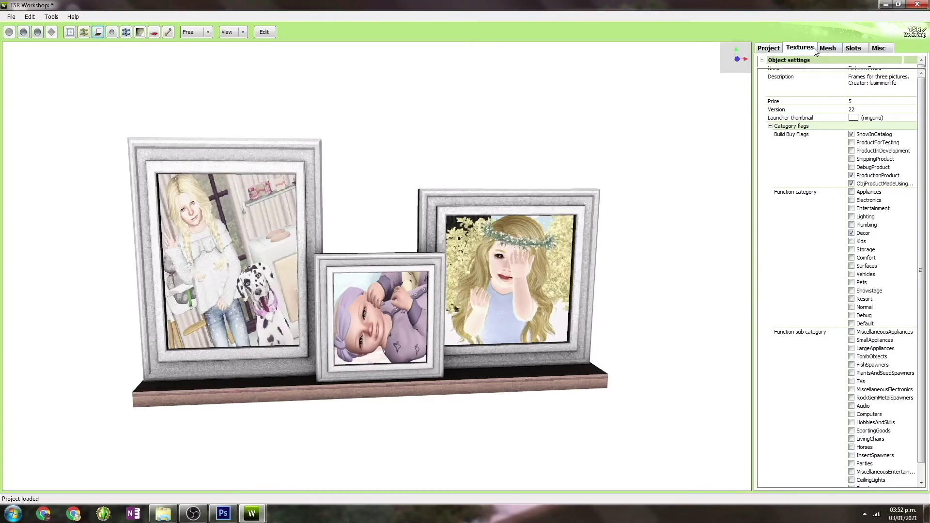
left_click(816, 50)
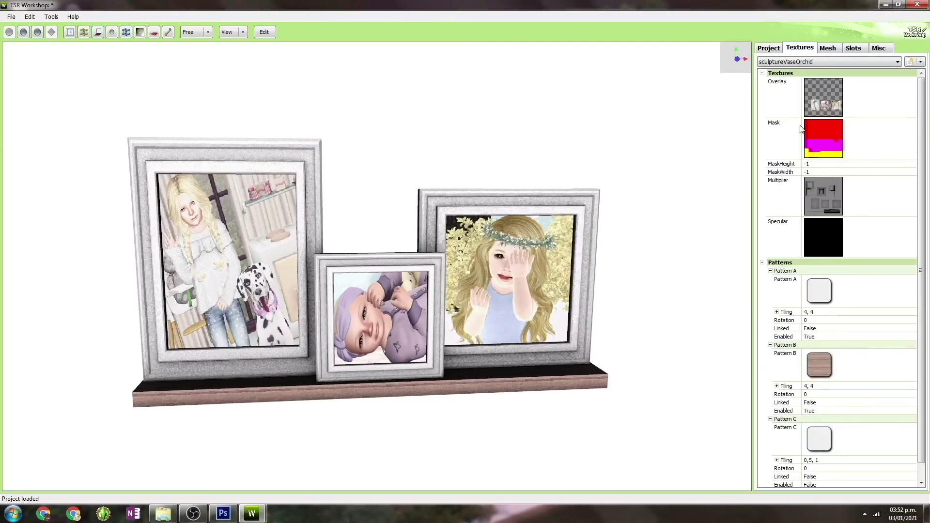
mouse_move(647, 388)
left_mouse_down()
mouse_move(631, 422)
mouse_move(638, 451)
mouse_move(646, 402)
left_mouse_up()
left_click_drag(489, 382, 446, 458)
left_click_drag(659, 361, 698, 210)
left_click(778, 95)
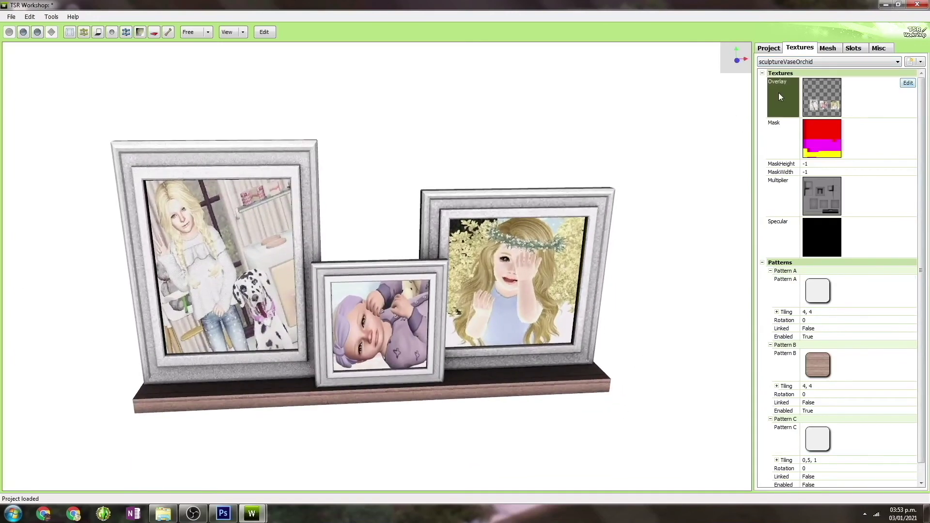
left_click_drag(618, 286, 600, 298)
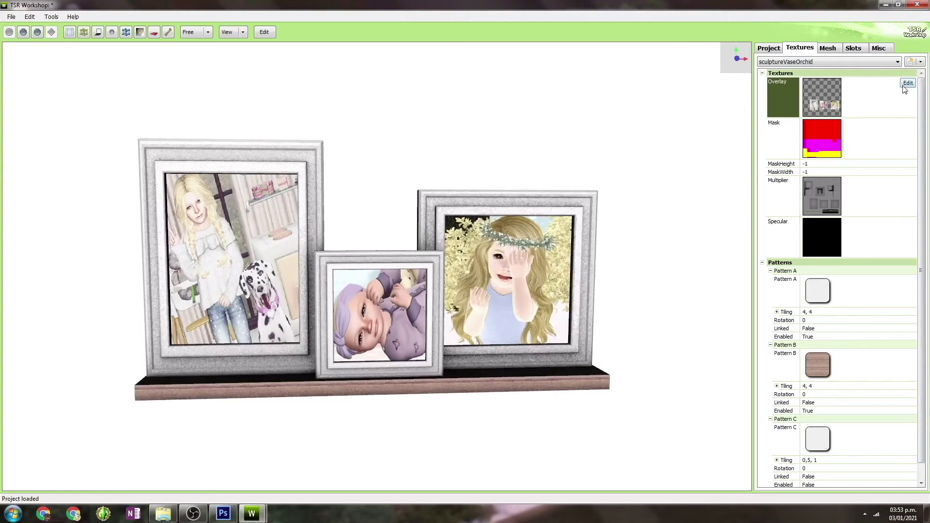
Step: Switch to the fourth sculptureVaseOrchid variation and open its overlay texture in the Image Editor
left_click(881, 62)
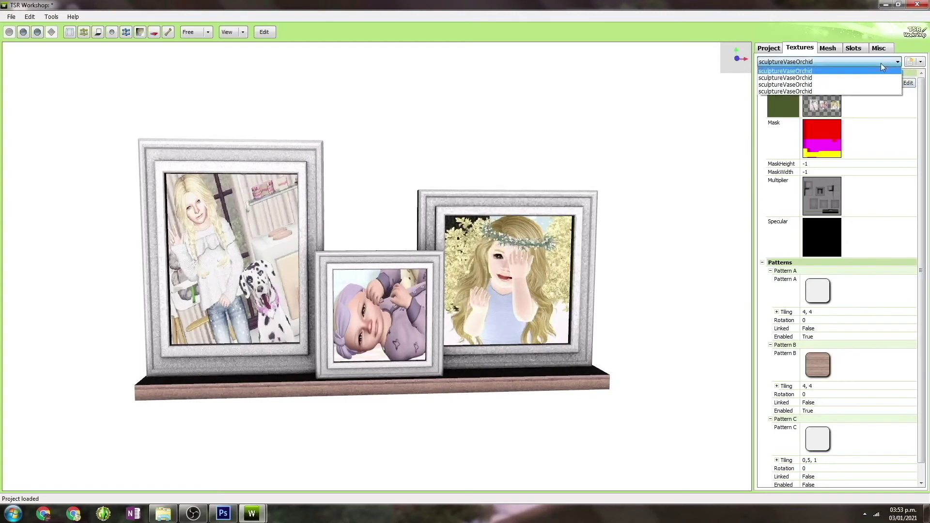
left_click(825, 91)
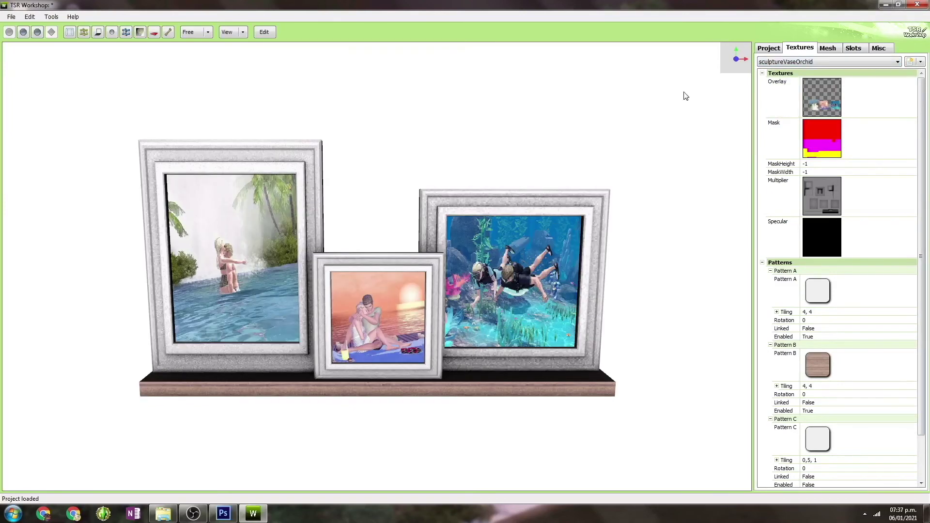
left_click(779, 106)
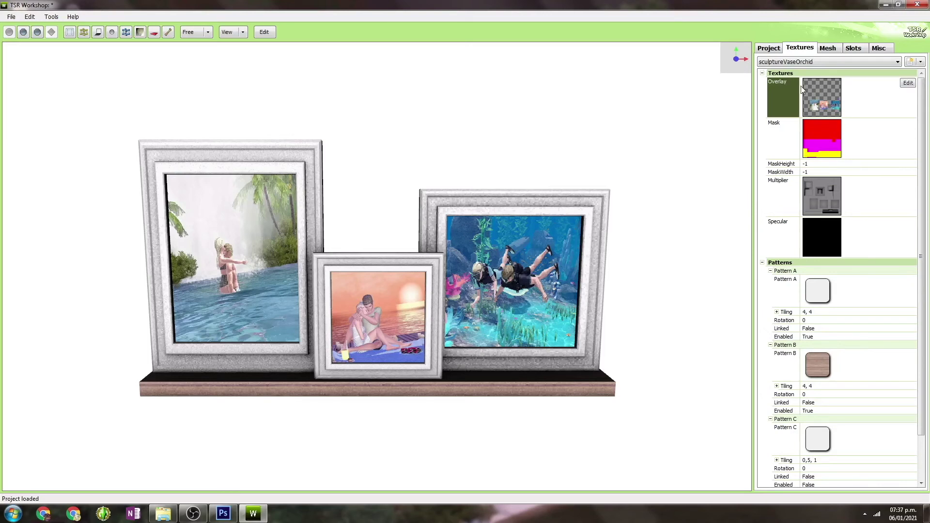
left_click(908, 83)
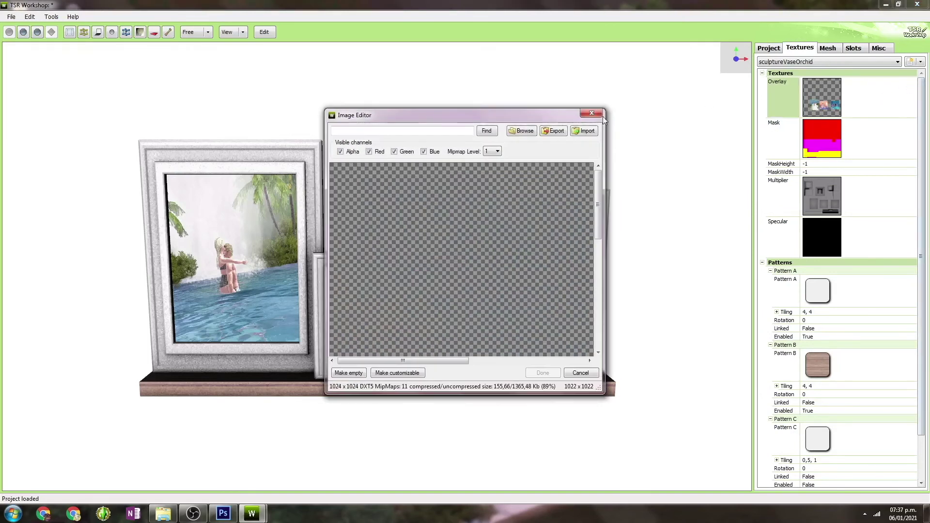
Step: Export the overlay texture as a DDS file named honeymoon in the Tutorial Frame folder
left_click(556, 131)
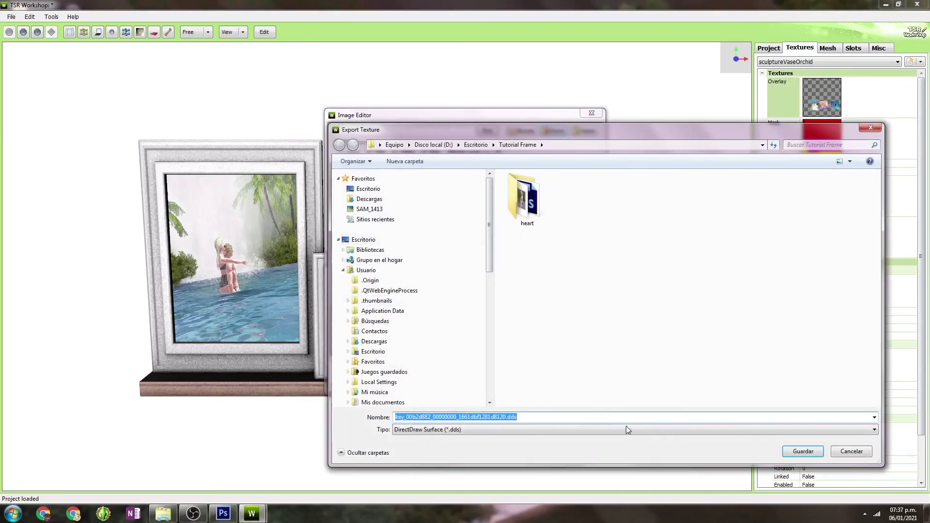
type("honeymoon")
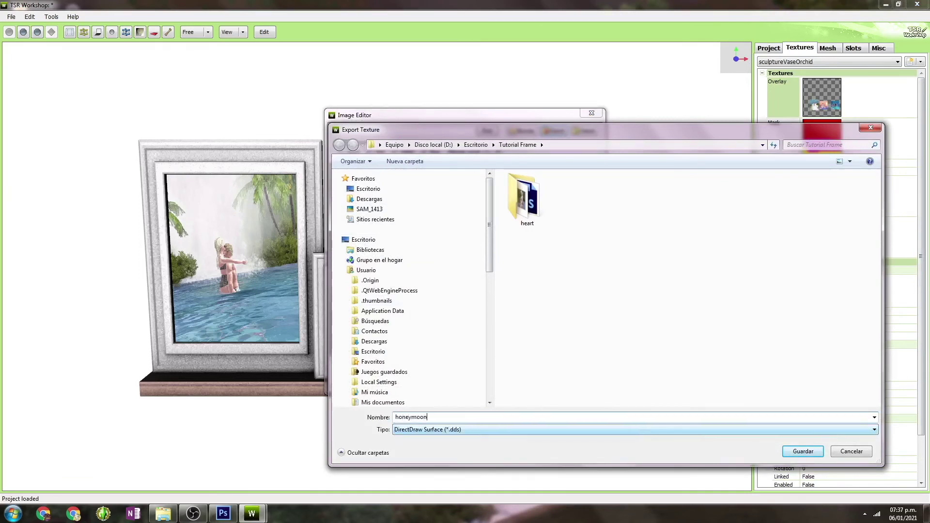
key("Tab")
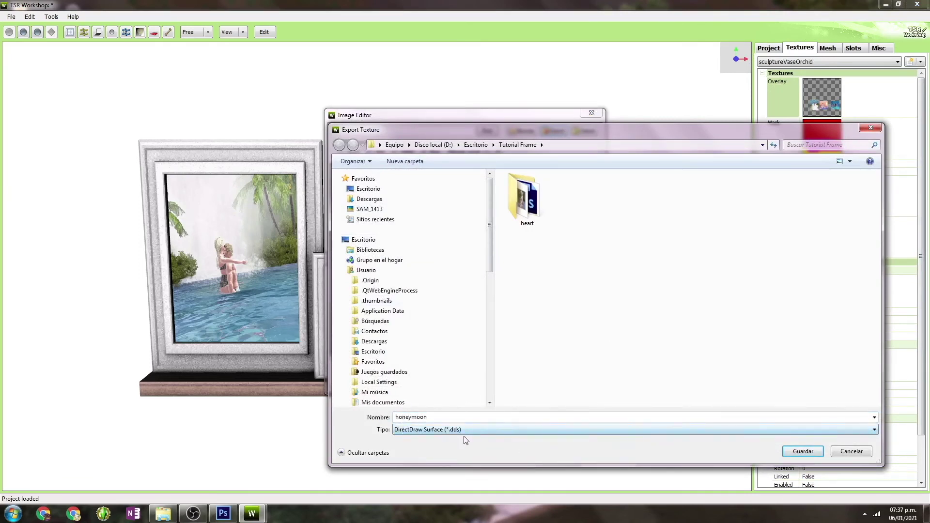
left_click(803, 451)
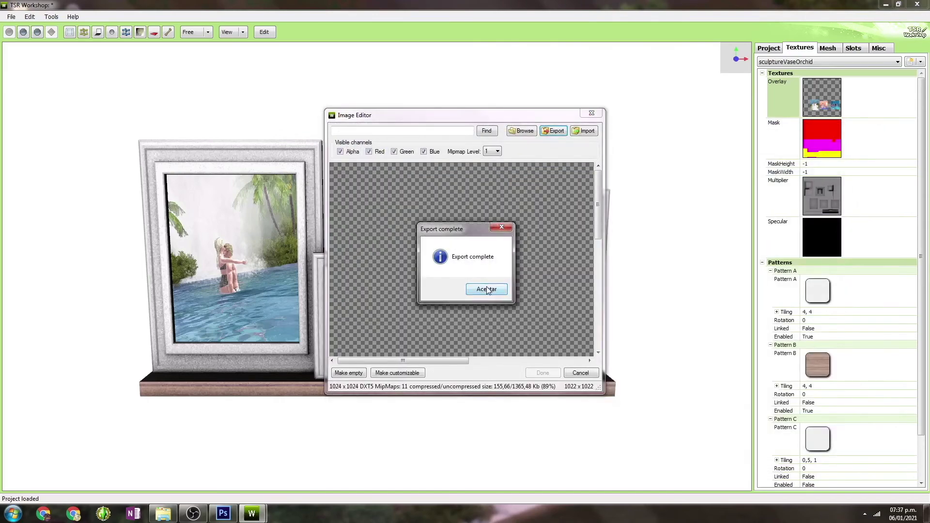
left_click(487, 290)
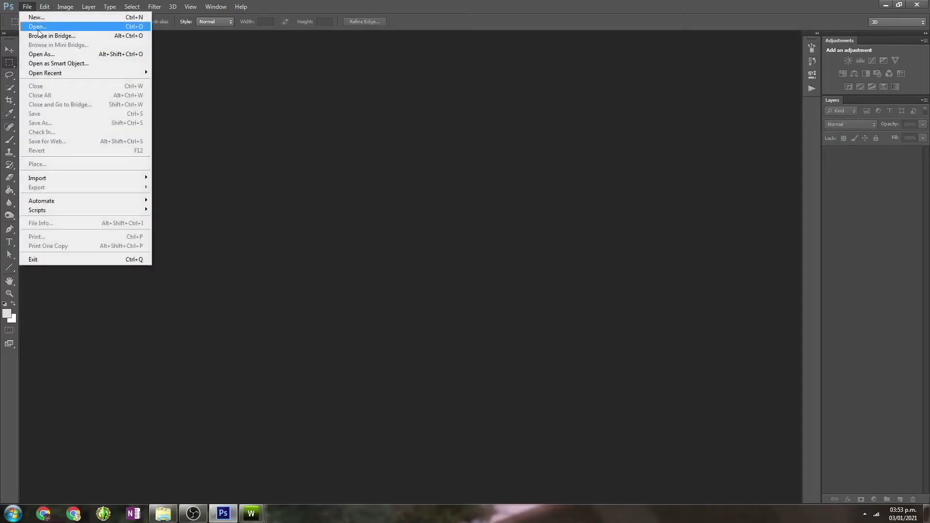
Step: Switch to Photoshop and open honeymoon.dds from the Tutorial Frame folder without displaying its MIP maps
left_click(36, 26)
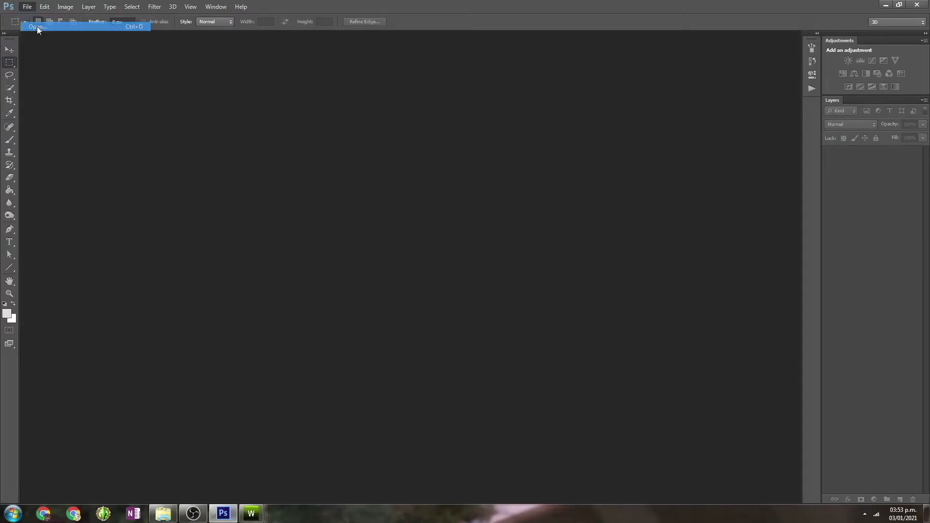
left_click(490, 66)
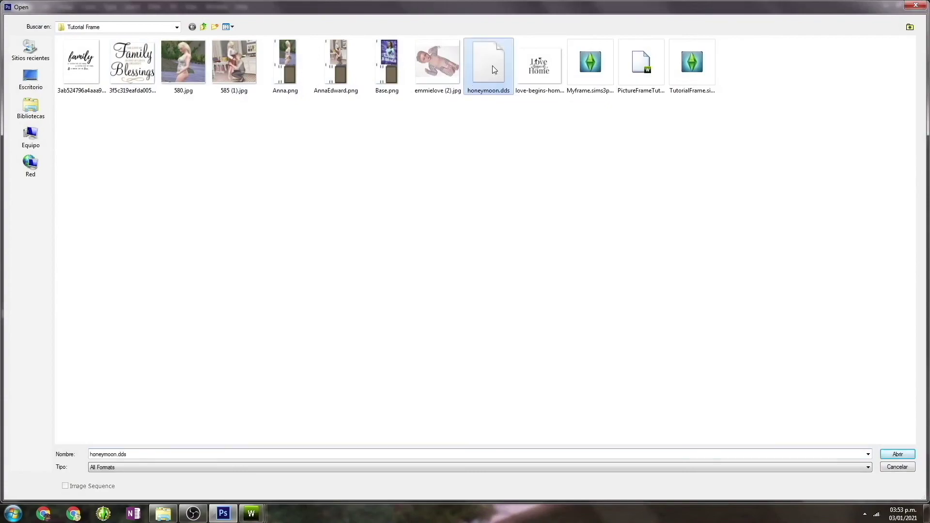
key("Return")
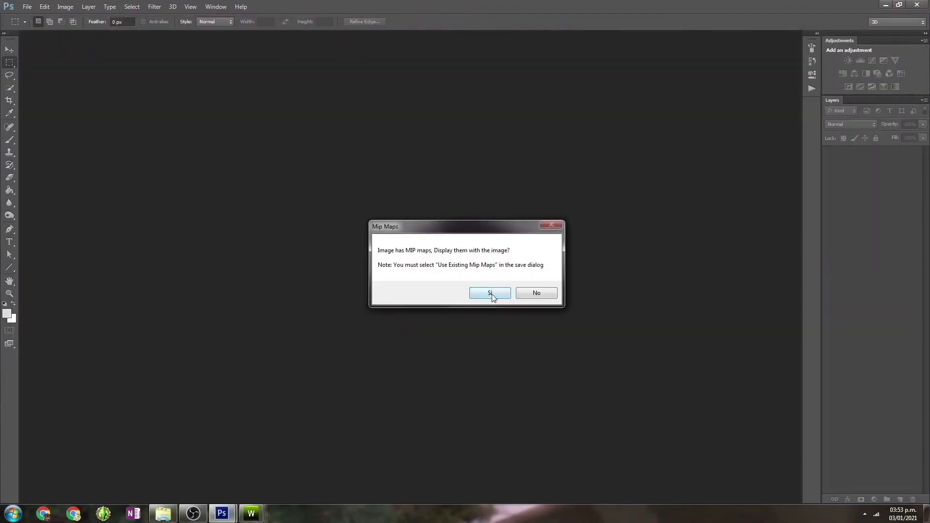
left_click(527, 291)
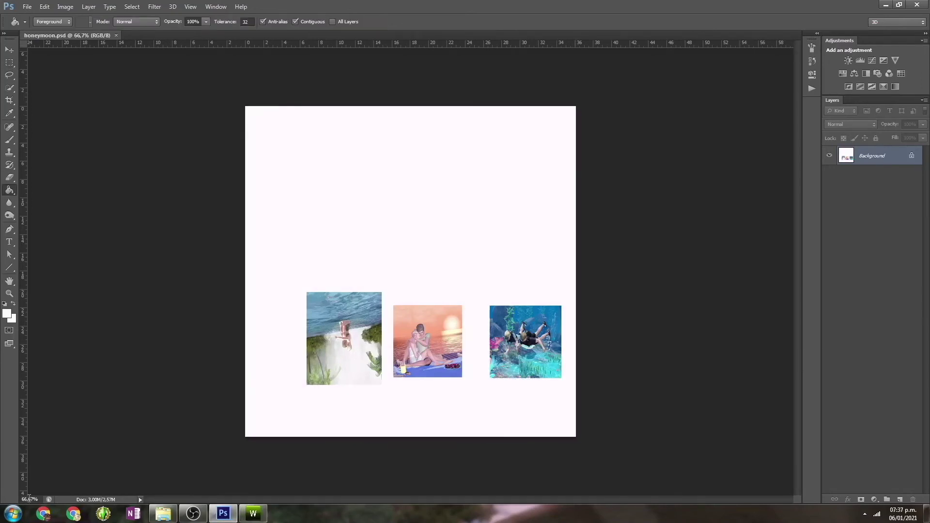
Step: Examine the three pictures on the honeymoon texture at 200% zoom and compare their placement with the frame preview in TSR Workshop
left_click(29, 499)
type("200%")
key("Return")
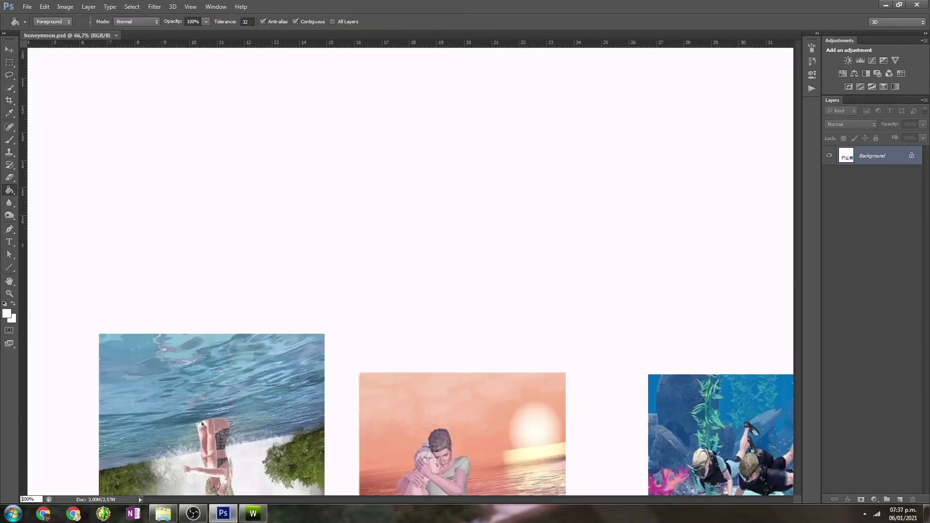
scroll(449, 262, "down", 3)
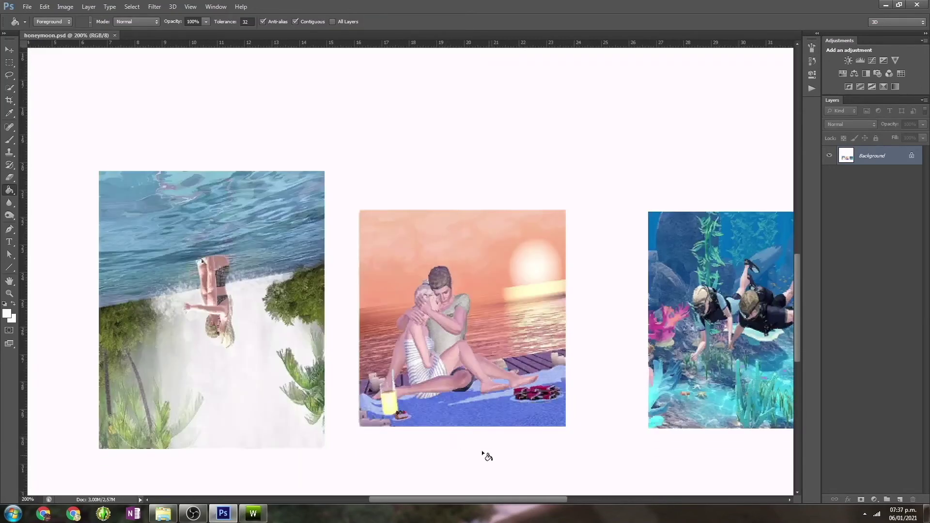
left_click_drag(474, 499, 510, 503)
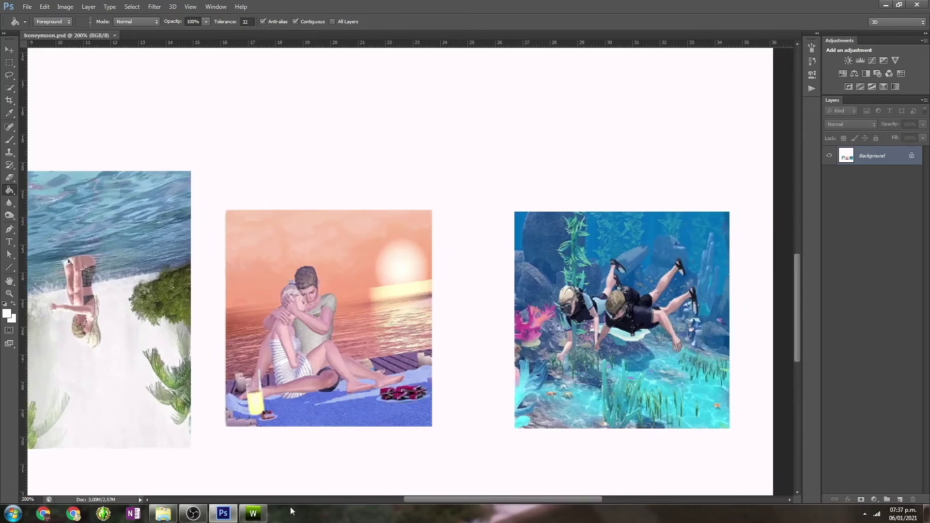
left_click(252, 514)
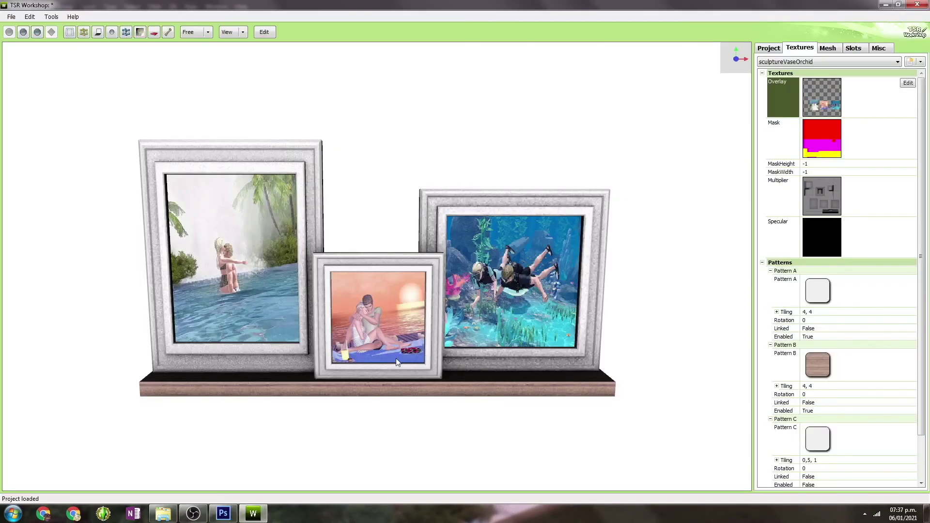
mouse_move(222, 515)
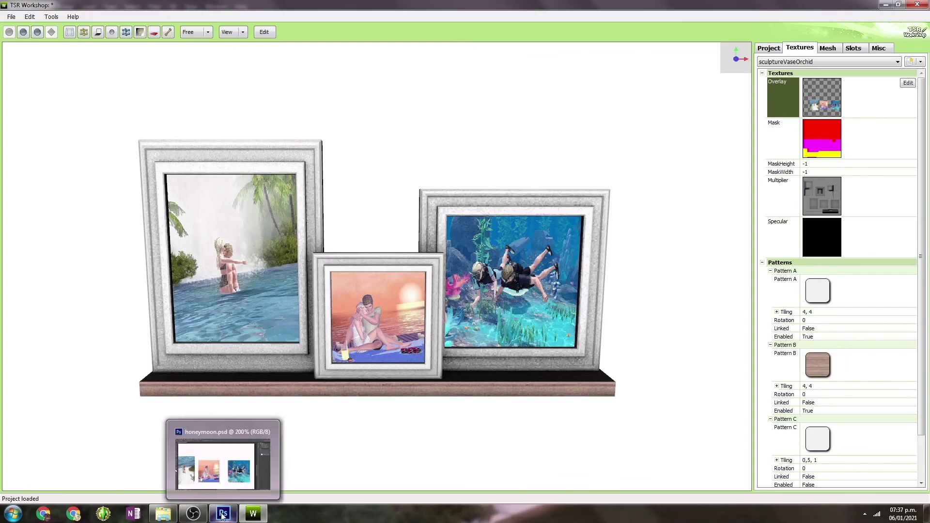
Step: Compare the orientation of the waterfall picture in the Photoshop texture with the large frame in the TSR Workshop preview
left_click(223, 514)
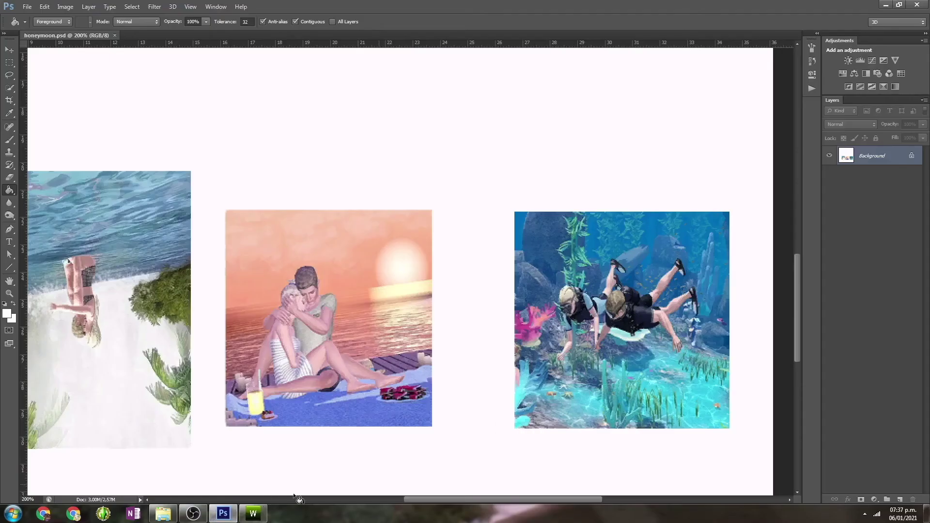
left_click_drag(471, 500, 410, 500)
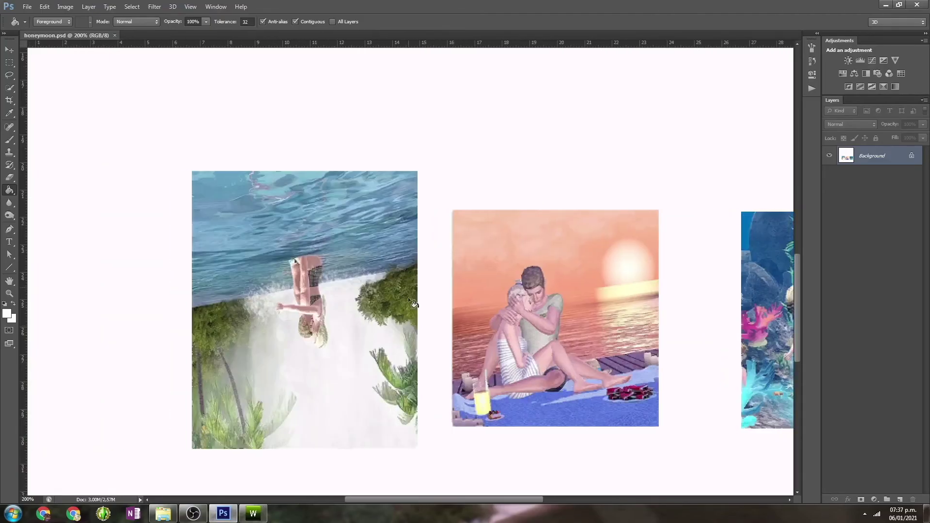
scroll(249, 205, "down", 3)
left_click(252, 515)
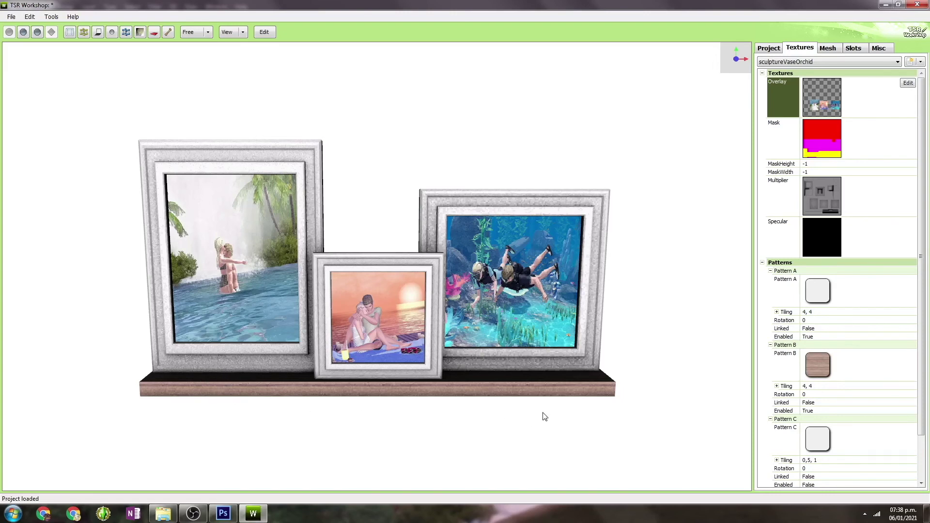
left_click(223, 513)
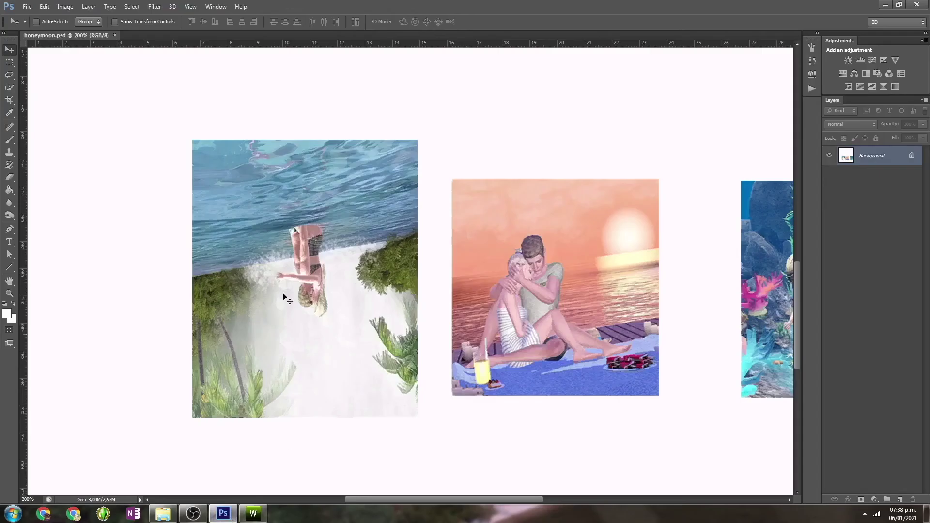
left_click(253, 514)
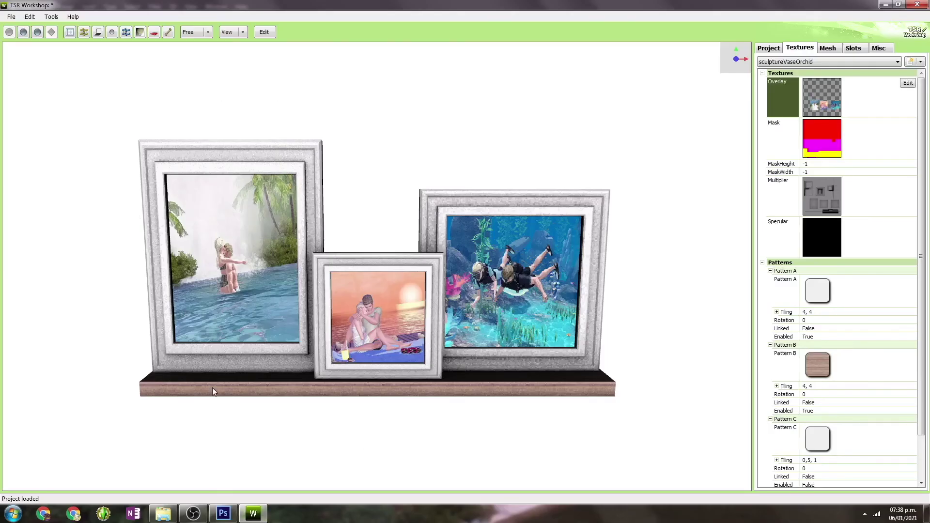
left_click(230, 515)
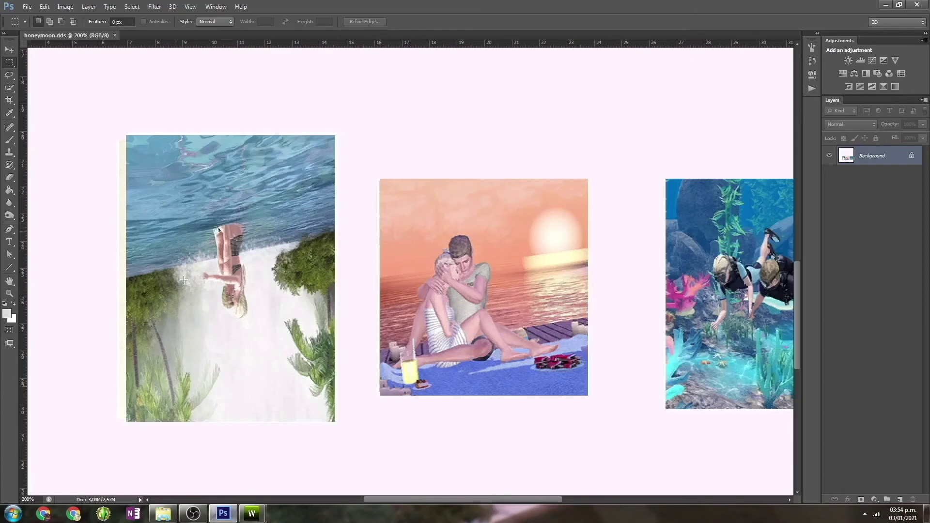
Step: Open 580.jpg, 585 (1).jpg and emmielove (2).jpg together from the Tutorial Frame folder
left_click(25, 7)
left_click(58, 27)
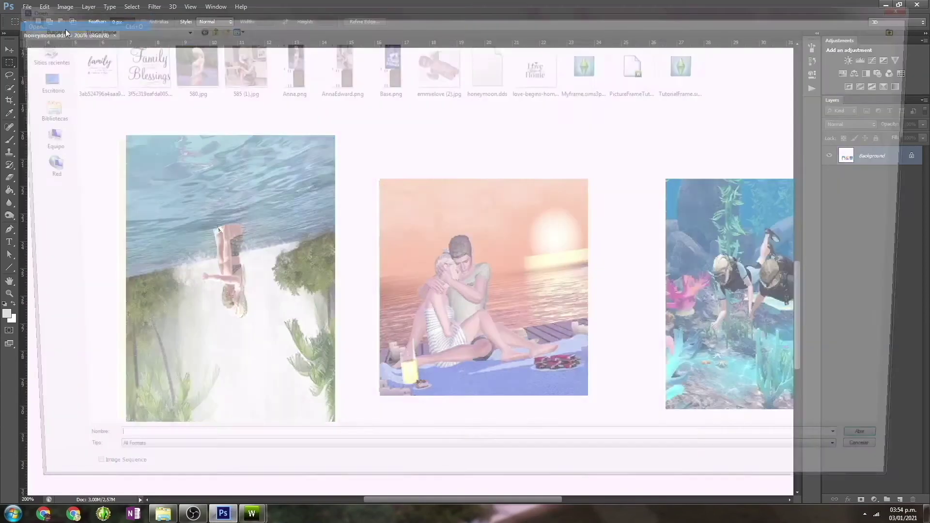
left_click(426, 92)
left_click(234, 63, "ctrl")
left_click(183, 63, "ctrl")
left_click(897, 454)
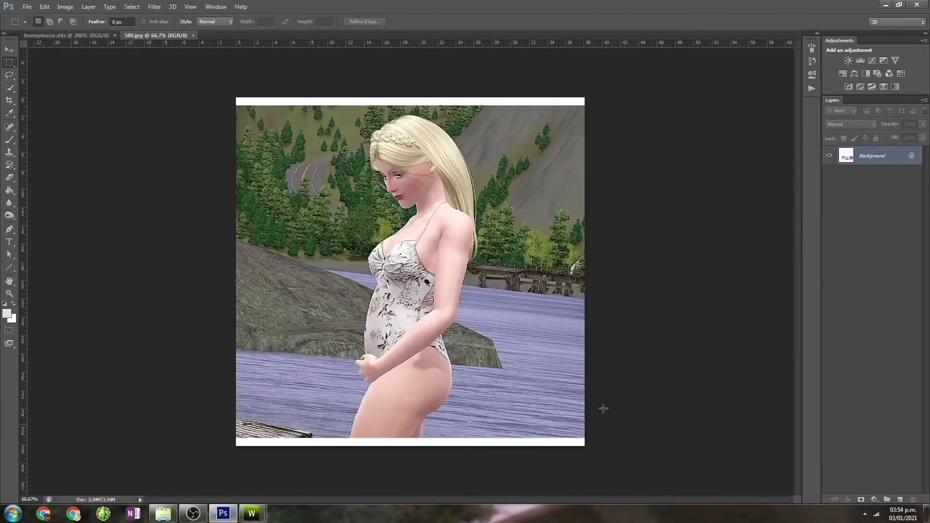
Step: Copy the baby picture from emmielove (2).jpg and paste it into honeymoon.dds
left_click_drag(233, 148, 652, 391)
left_click(88, 37)
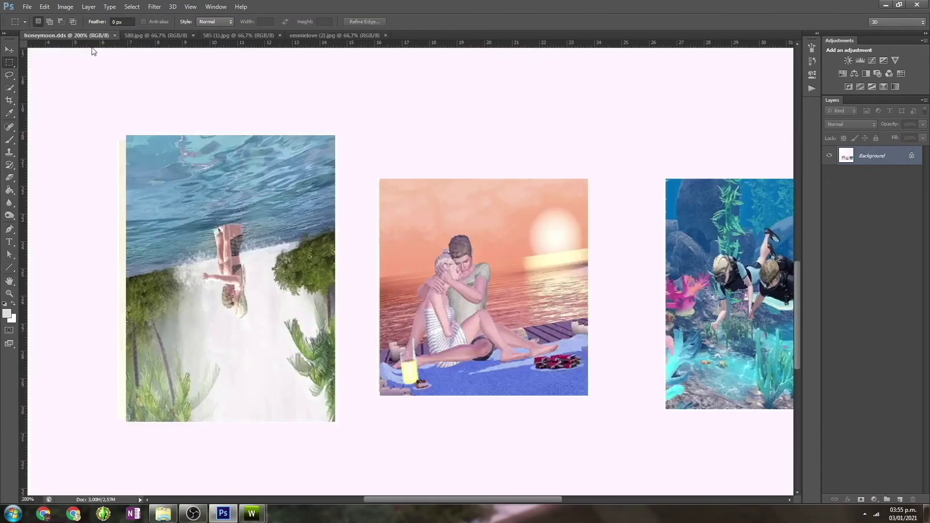
left_click(32, 500)
type("70")
key("Return")
key("ctrl+v")
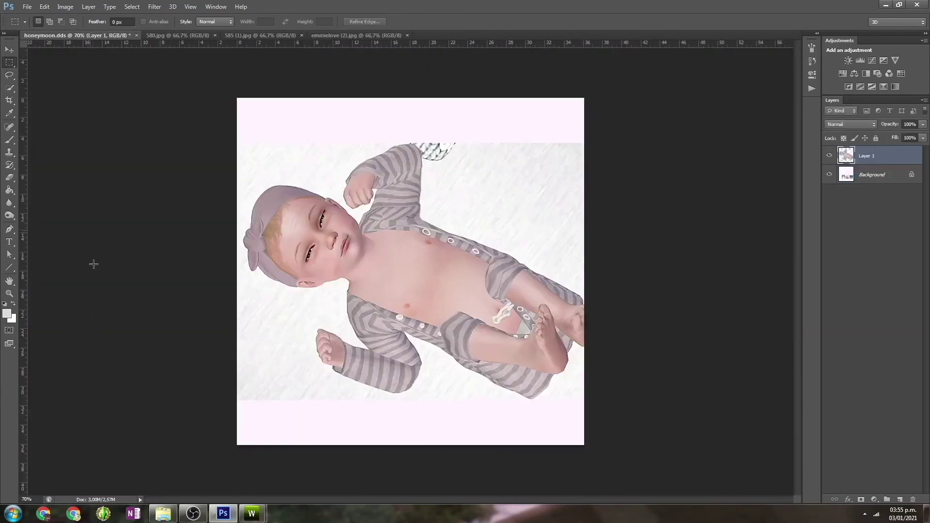
Step: Scale the baby picture to about 21% width and 32% height so it covers the underwater diving picture
left_click(45, 6)
left_click(77, 188)
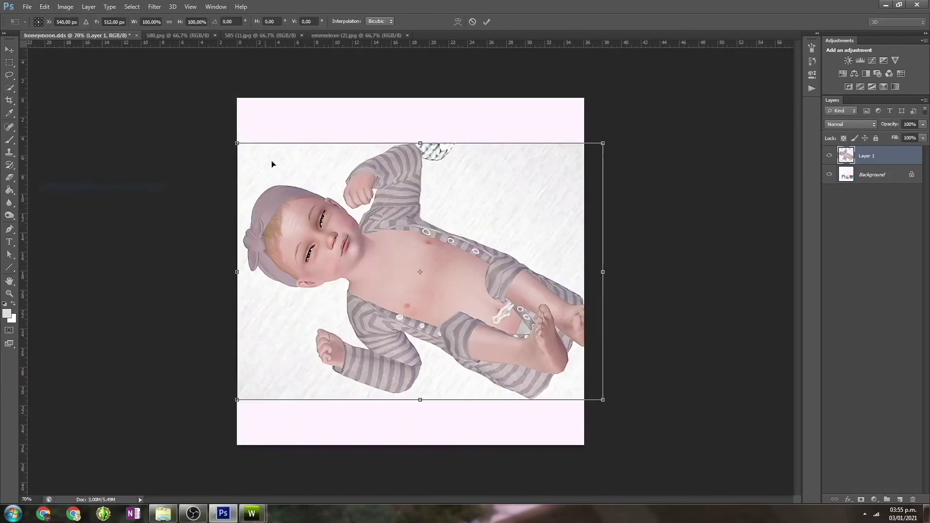
left_click_drag(235, 144, 514, 325)
left_click_drag(591, 379, 569, 388)
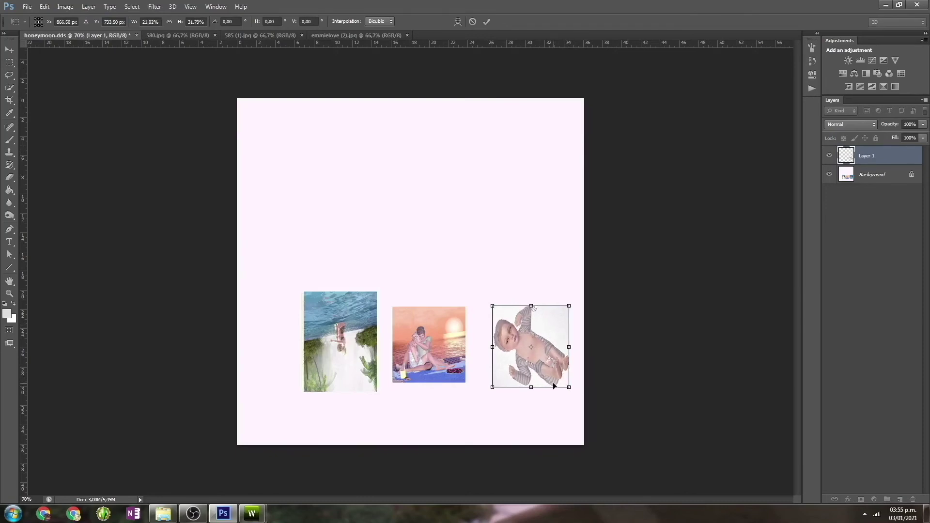
key("Return")
key("m")
Step: Close emmielove (2).jpg and 580.jpg, and copy the whole couple picture from 585 (1).jpg into honeymoon.dds
left_click(408, 35)
left_click(215, 35)
left_click(189, 36)
key("ctrl+a")
key("ctrl+c")
left_click(97, 35)
key("ctrl+v")
Step: Scale the couple picture to about 20.5% width and 29% height and place it over the waterfall picture
left_click(45, 6)
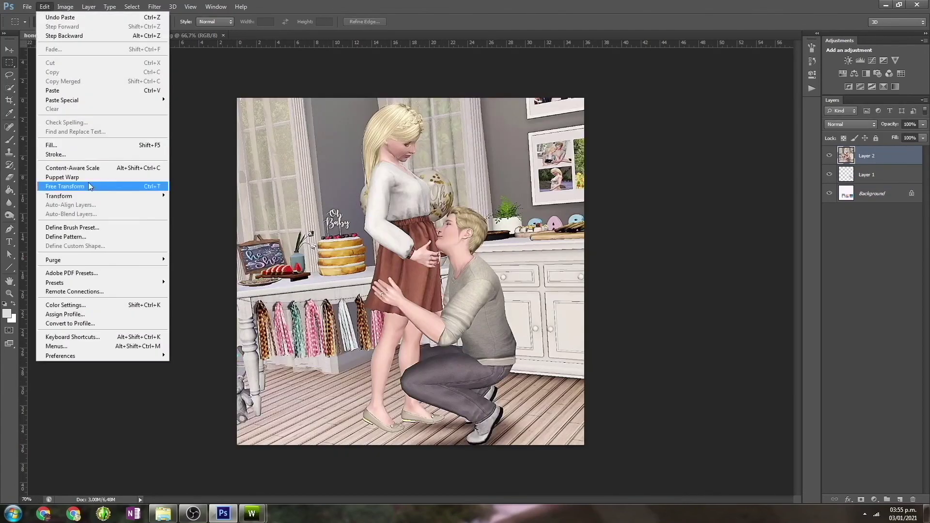
left_click(65, 186)
left_click_drag(237, 98, 492, 321)
left_click_drag(543, 371, 354, 312)
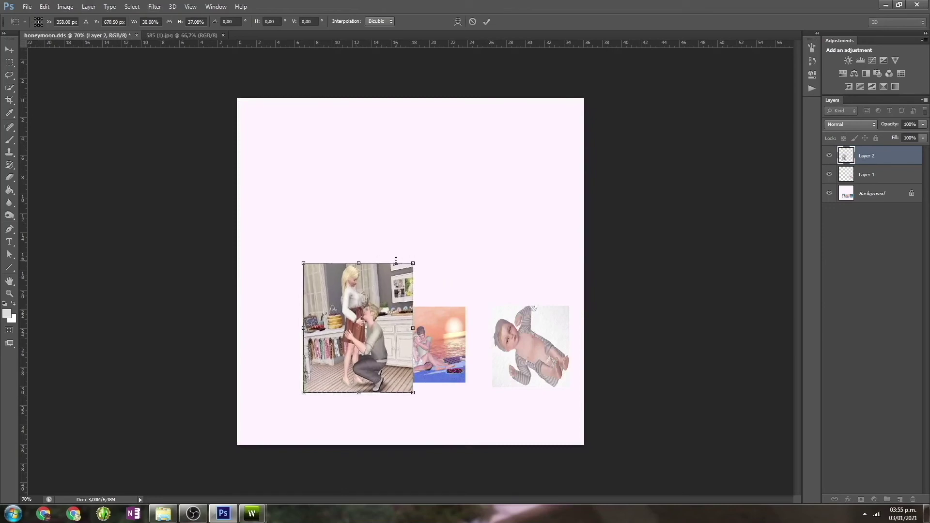
left_click_drag(413, 264, 378, 290)
Step: Flip the couple picture both vertically and horizontally
left_click(51, 8)
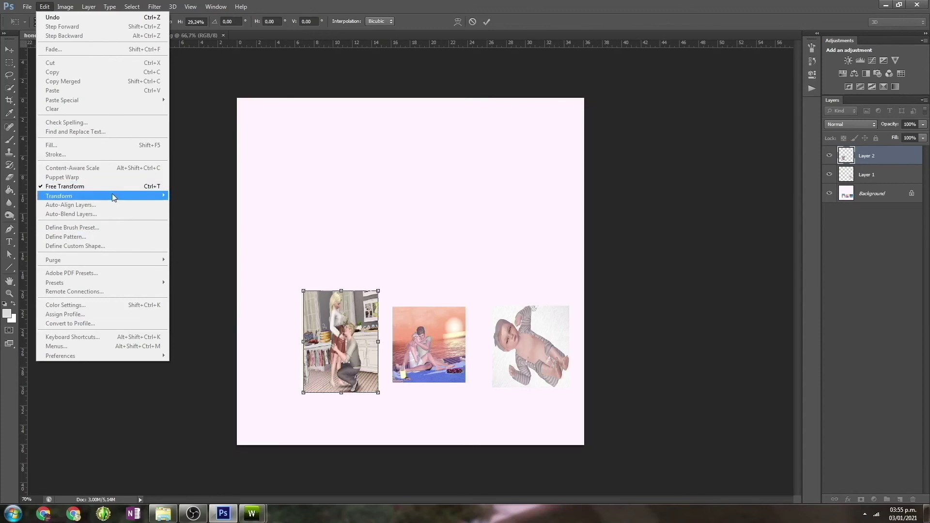
left_click(199, 311)
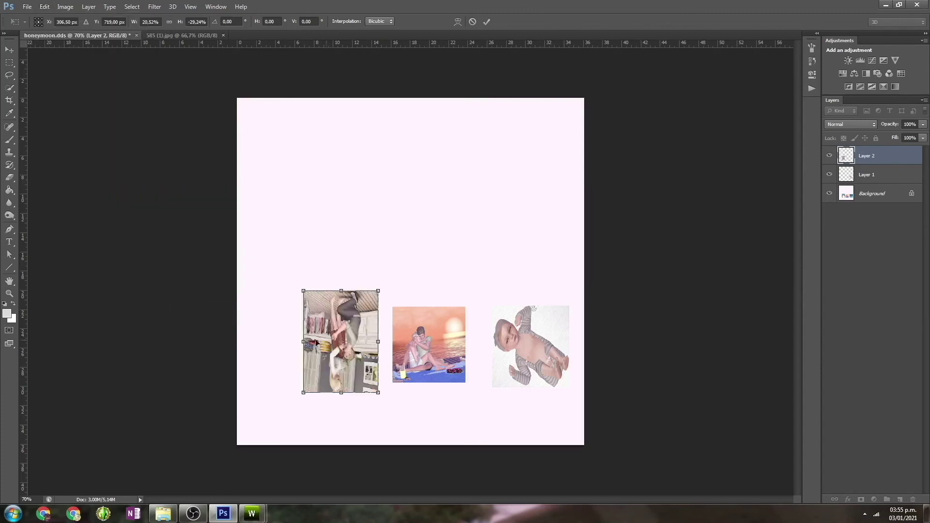
left_click(44, 6)
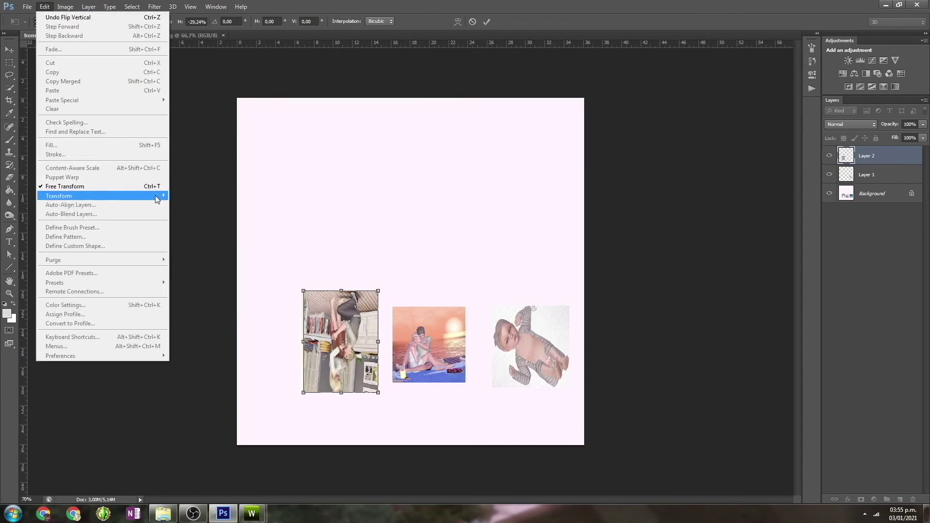
mouse_move(158, 199)
left_click(211, 304)
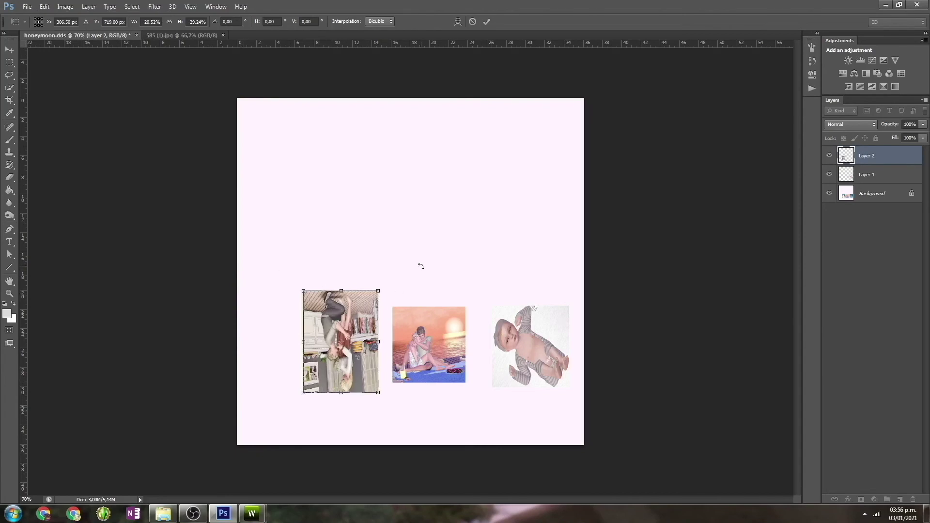
key("Return")
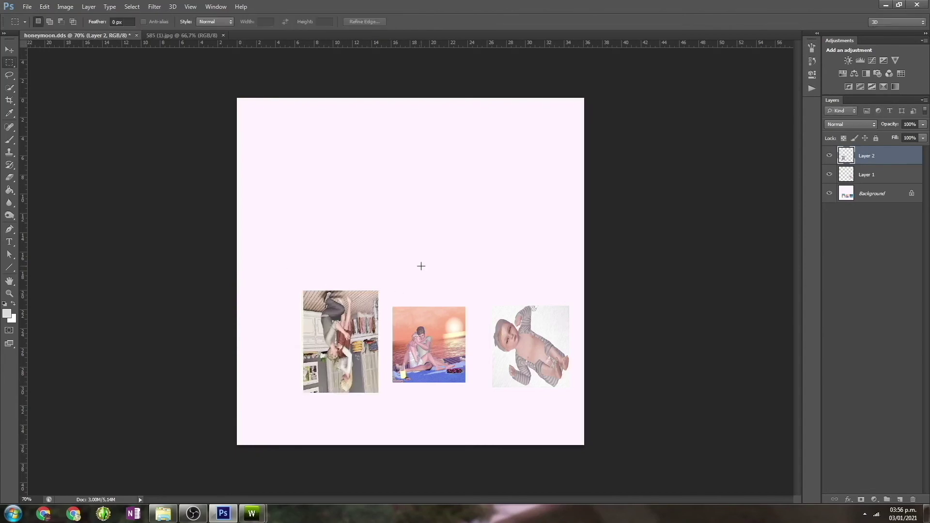
Step: Check the flipped couple picture against the original 585 (1).jpg and close that source image
left_click(189, 39)
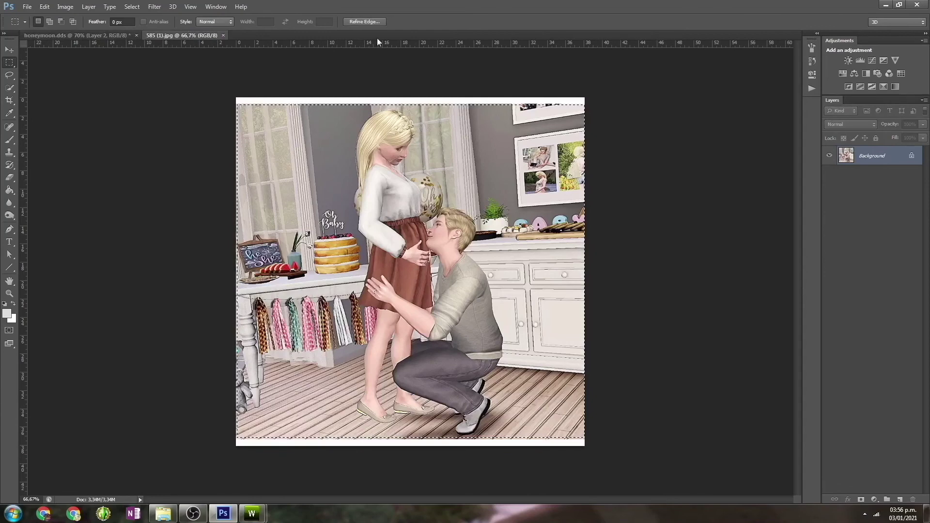
left_click(124, 37)
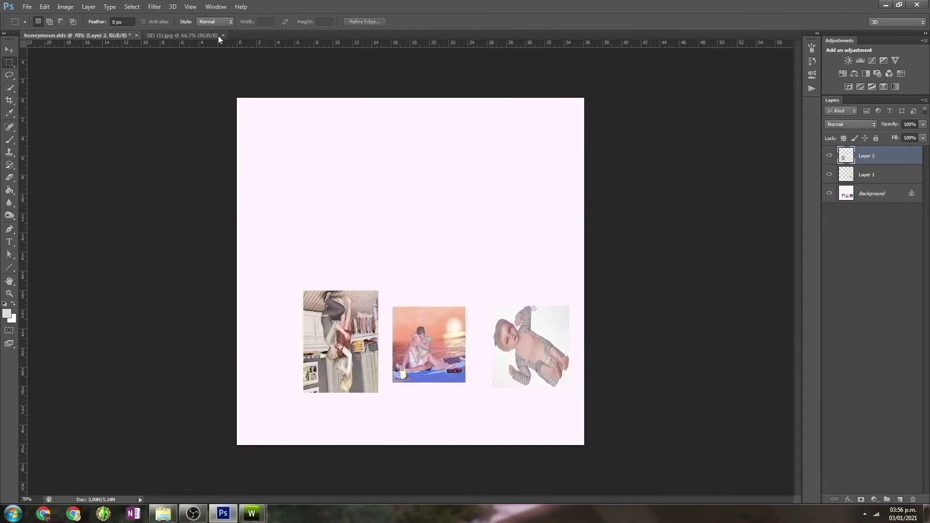
left_click(218, 37)
left_click(223, 35)
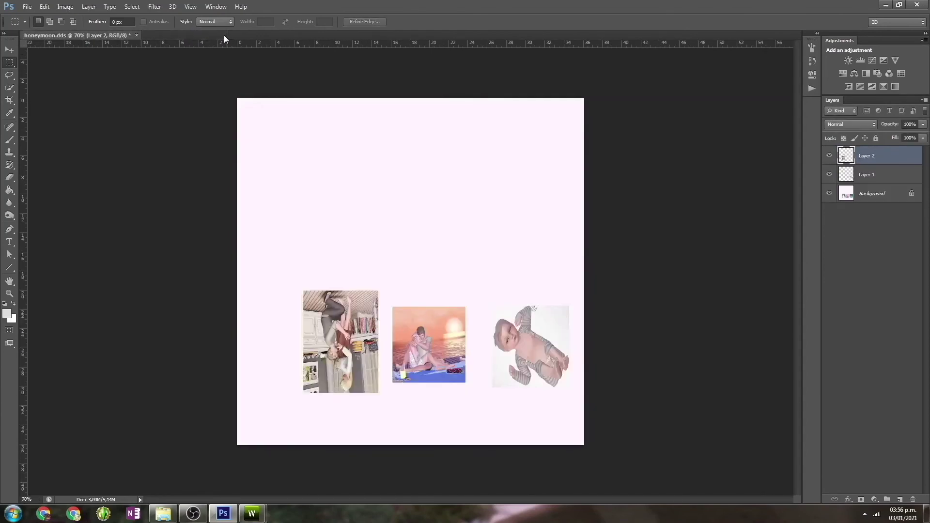
Step: Open the love-begins-home picture from the Tutorial Frame folder and copy its lettering artwork into honeymoon.dds
left_click(27, 7)
left_click(48, 26)
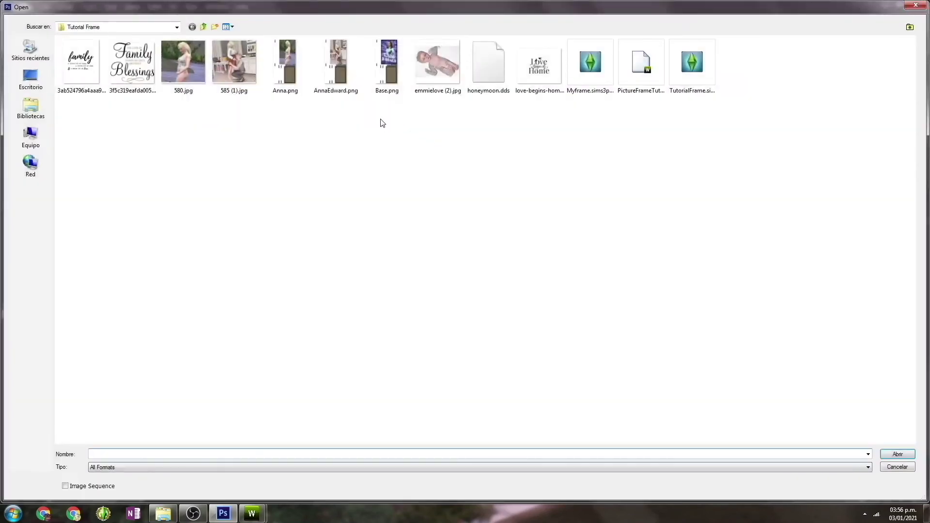
left_click(539, 65)
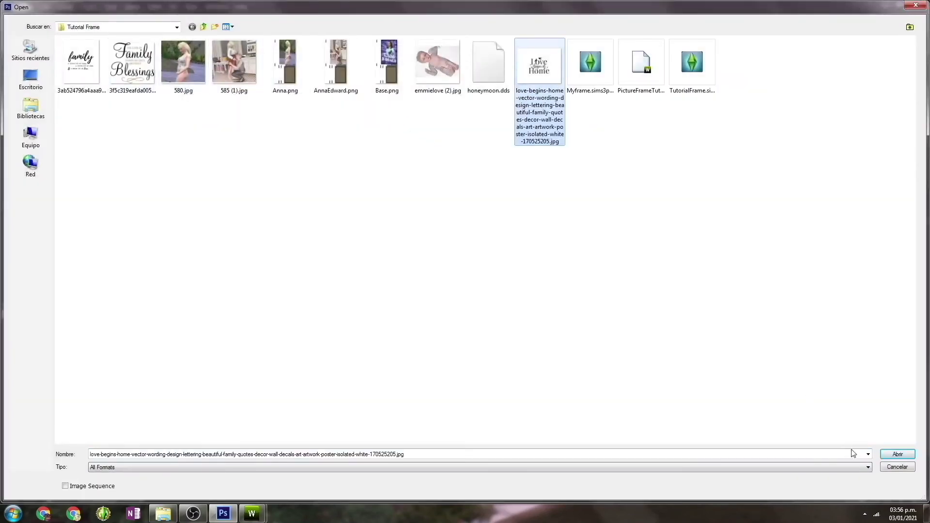
left_click(897, 456)
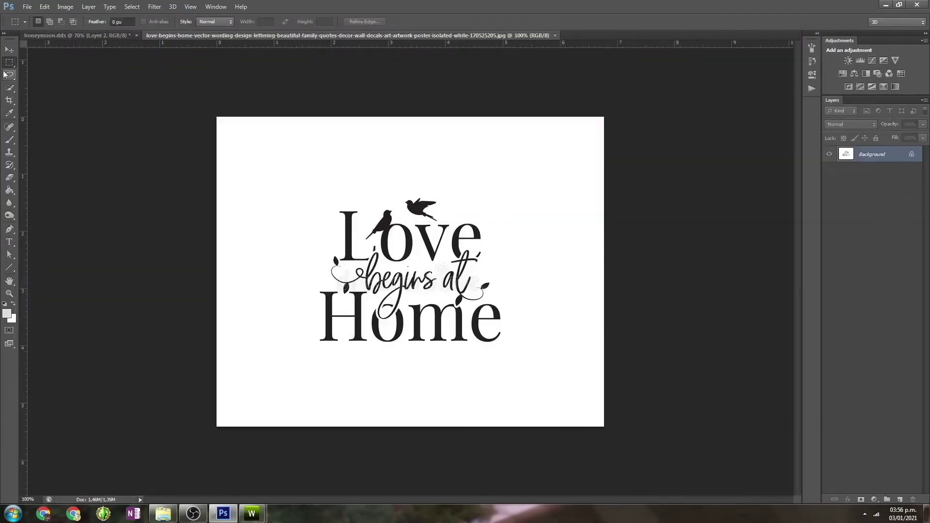
left_click_drag(228, 128, 599, 408)
key("ctrl+c")
left_click(116, 35)
key("ctrl+v")
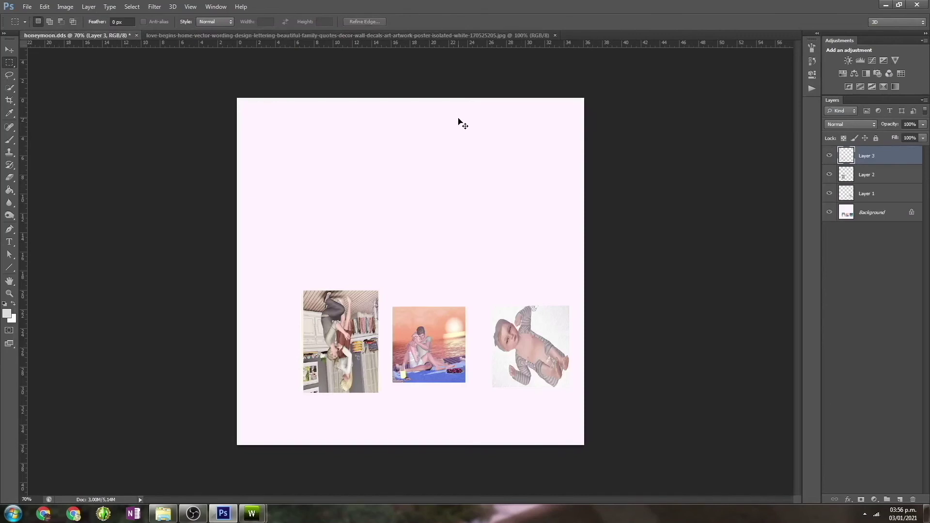
Step: Scale the lettering picture to about 56% width and 61% height and move it over the sunset picture
left_click(44, 6)
left_click(85, 187)
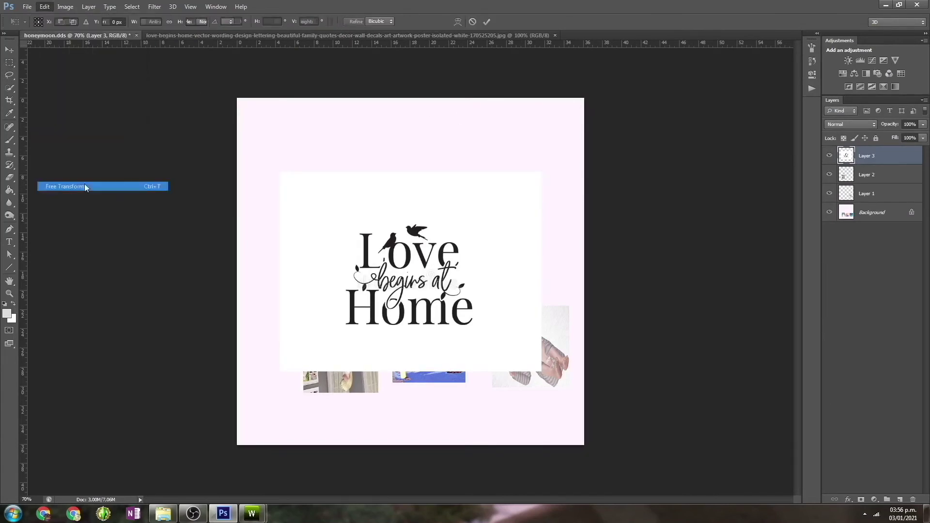
left_click_drag(280, 172, 394, 249)
left_click_drag(472, 286, 461, 307)
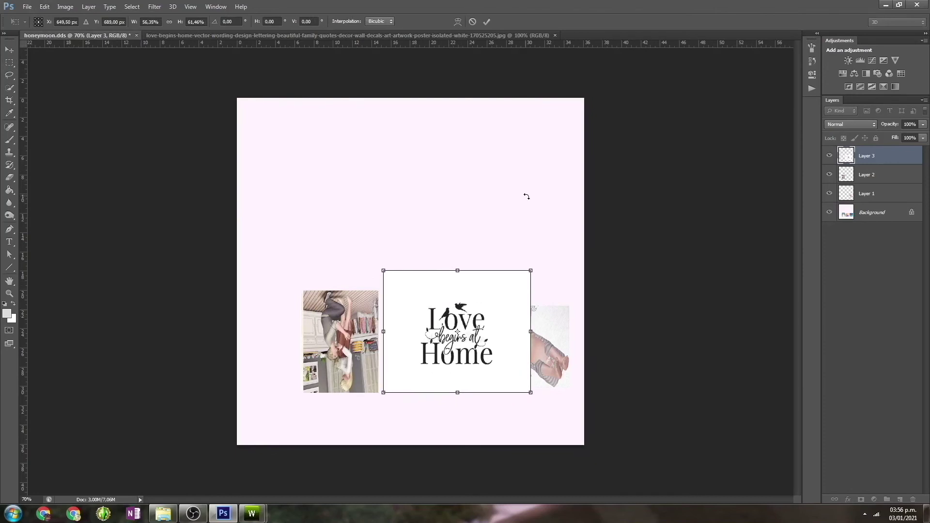
key("Return")
Step: Crop closely around the lettering by copying that area to a new layer, and delete the larger lettering layer
left_click(9, 63)
left_click_drag(419, 299, 500, 373)
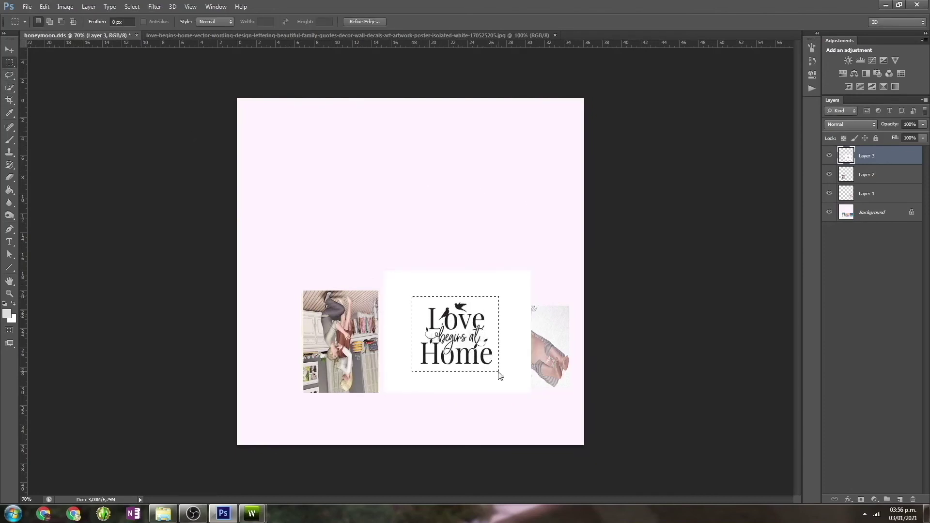
key("ctrl+j")
left_click_drag(468, 280, 461, 154)
left_click(885, 173)
key("Delete")
left_click_drag(467, 204, 451, 286)
key("ctrl+z")
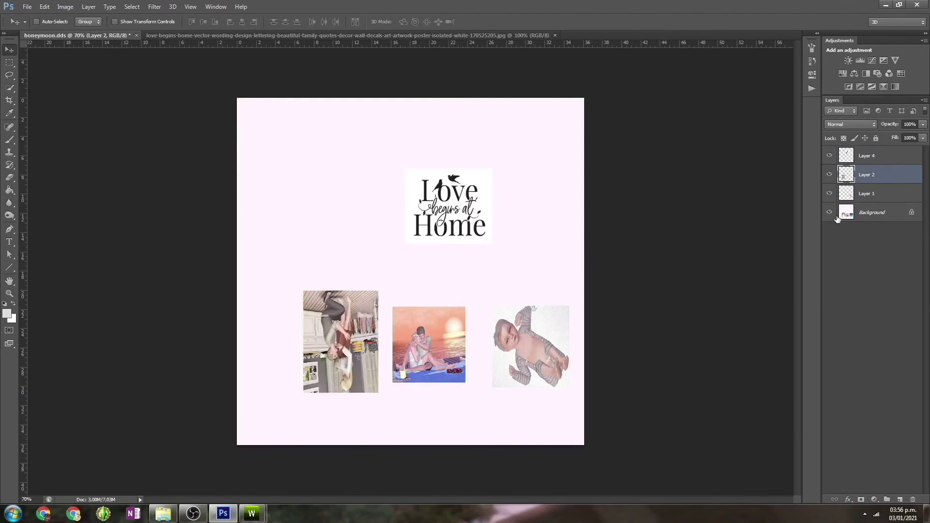
Step: Move the cropped lettering layer over the sunset picture and scale it to match that picture's edges
left_click(868, 155)
left_click_drag(457, 209, 438, 345)
left_click(45, 7)
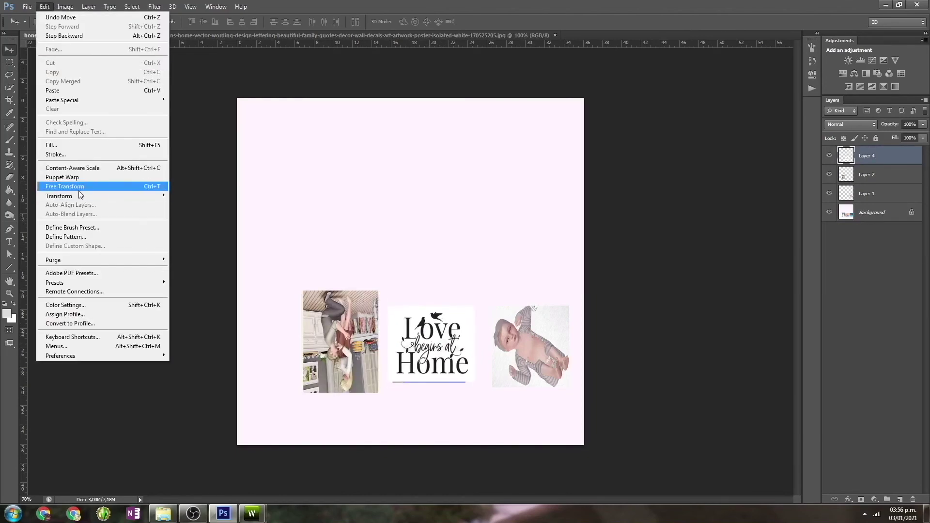
mouse_move(83, 196)
left_click(184, 209)
left_click_drag(475, 343, 466, 343)
left_click_drag(388, 344, 391, 345)
left_click_drag(428, 381, 429, 383)
key("Return")
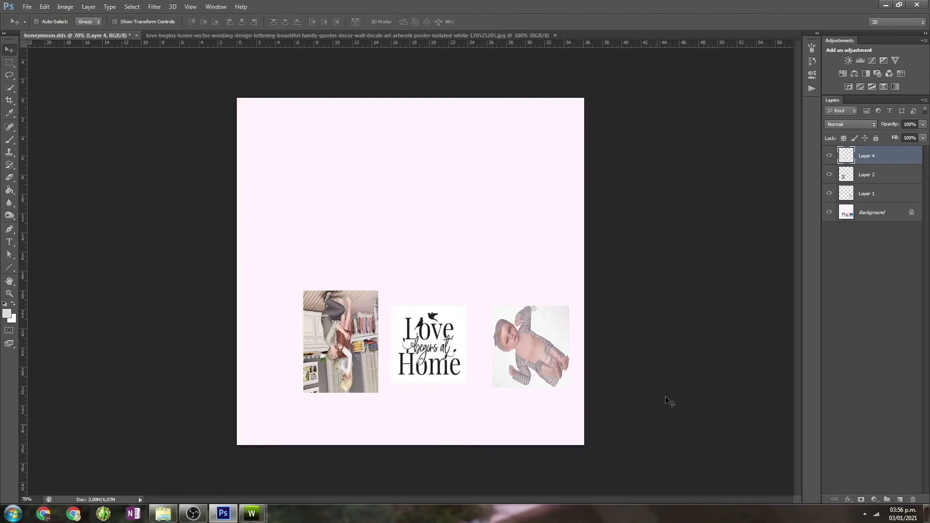
Step: Save the edited honeymoon texture as a DDS file named Emmie in the Tutorial Frame folder, using DXT5 (Interpolated Alpha) compression
left_click(27, 7)
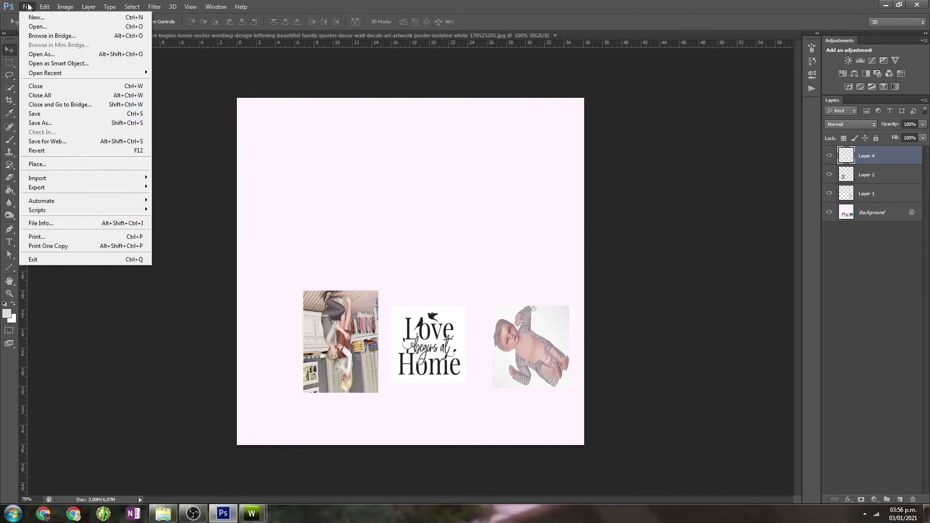
left_click(64, 123)
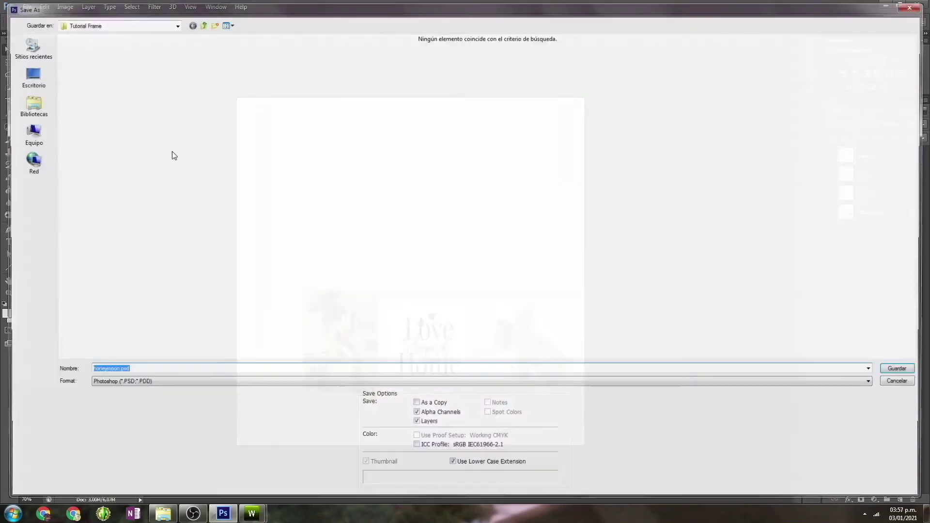
left_click(138, 386)
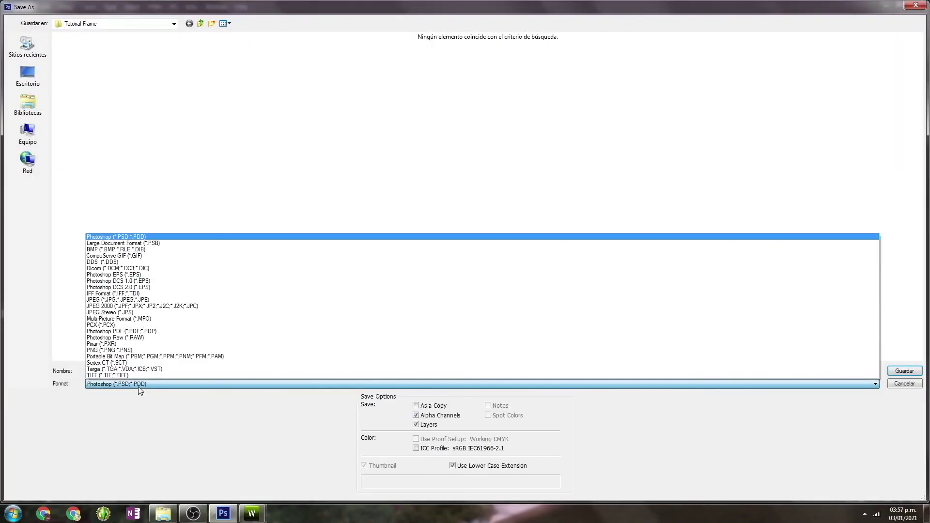
left_click(110, 262)
double_click(108, 372)
type("Emmie")
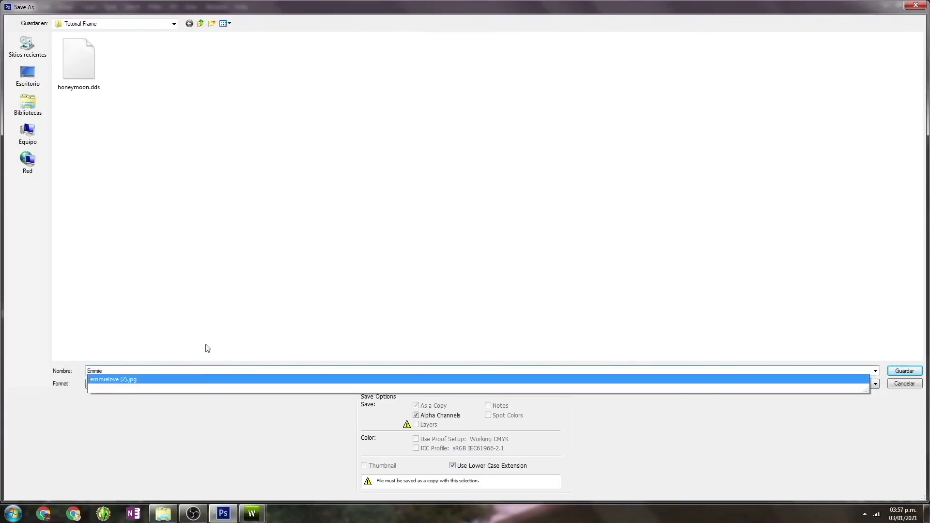
key("Escape")
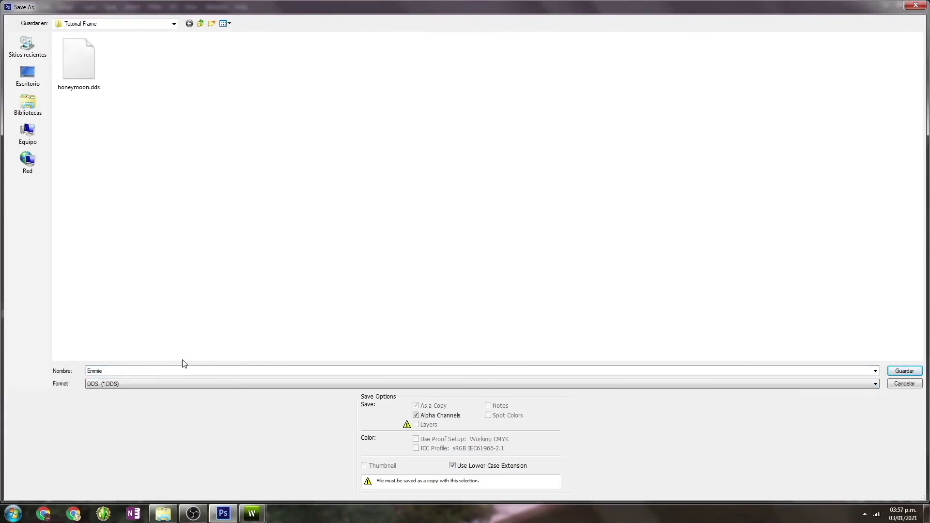
left_click(183, 383)
left_click(912, 373)
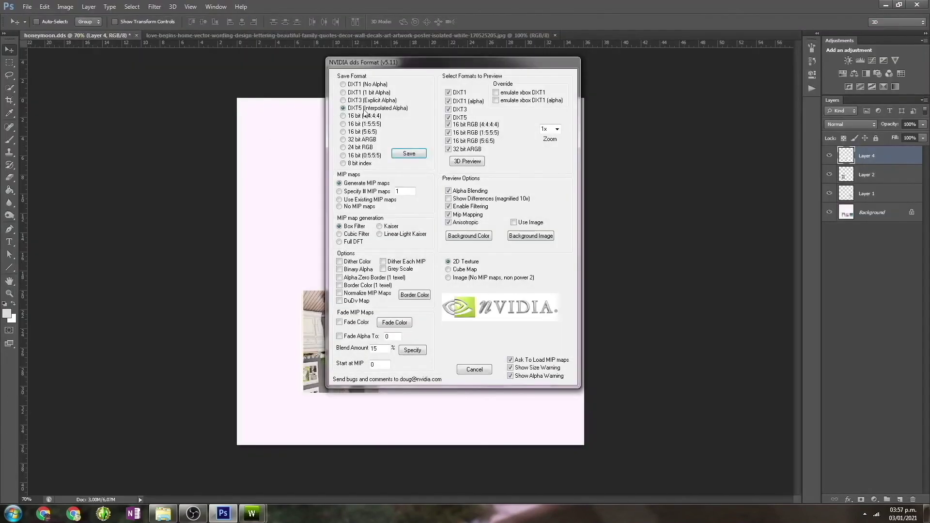
left_click(359, 109)
left_click(410, 154)
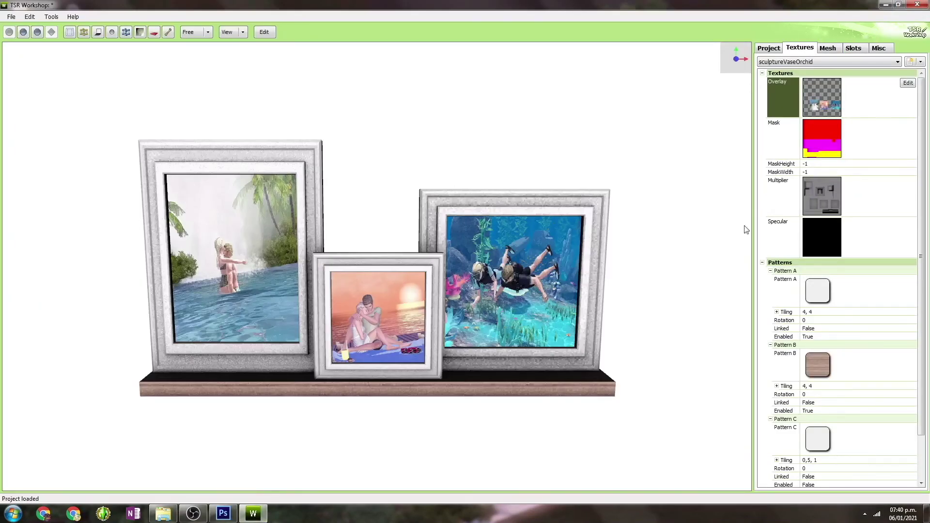
Step: In TSR Workshop, import Emmie.dds as the frame's overlay and add it as a new texture instead of replacing the current one
left_click(908, 83)
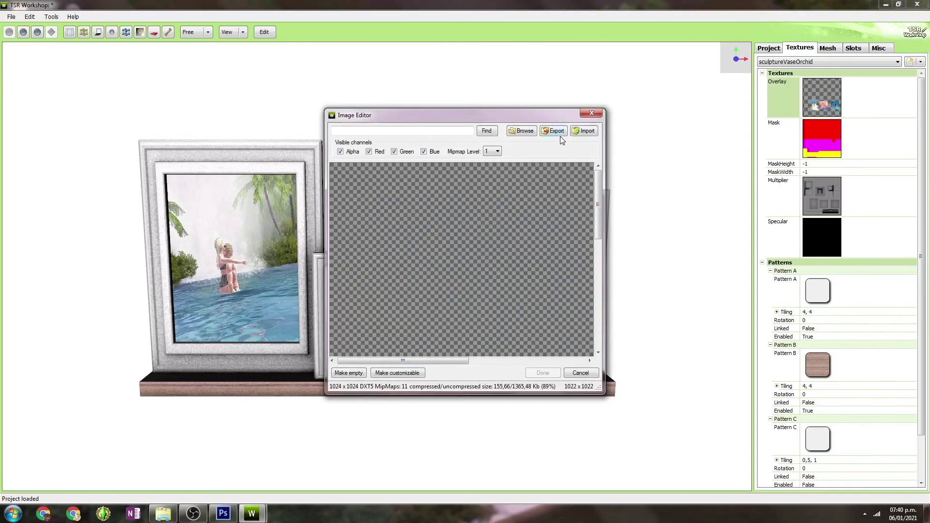
left_click(586, 135)
left_click(593, 145)
left_click(541, 211)
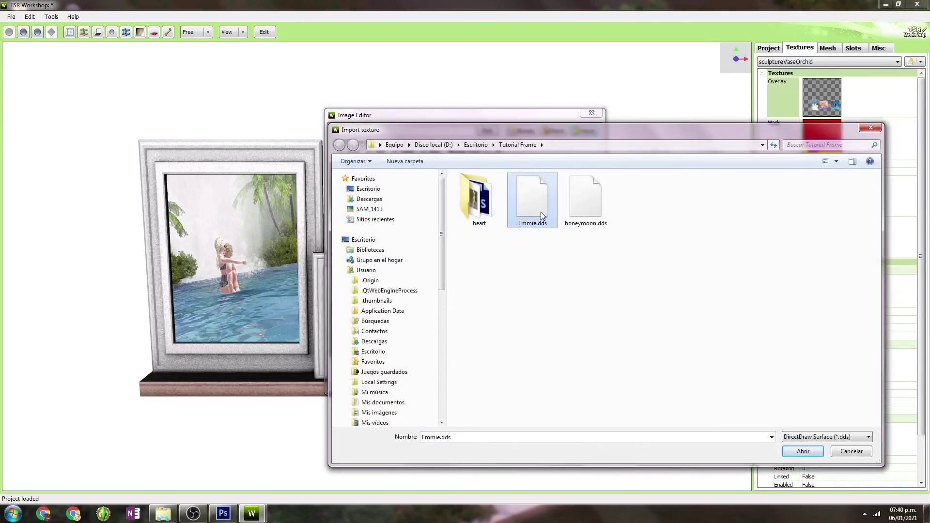
left_click(797, 455)
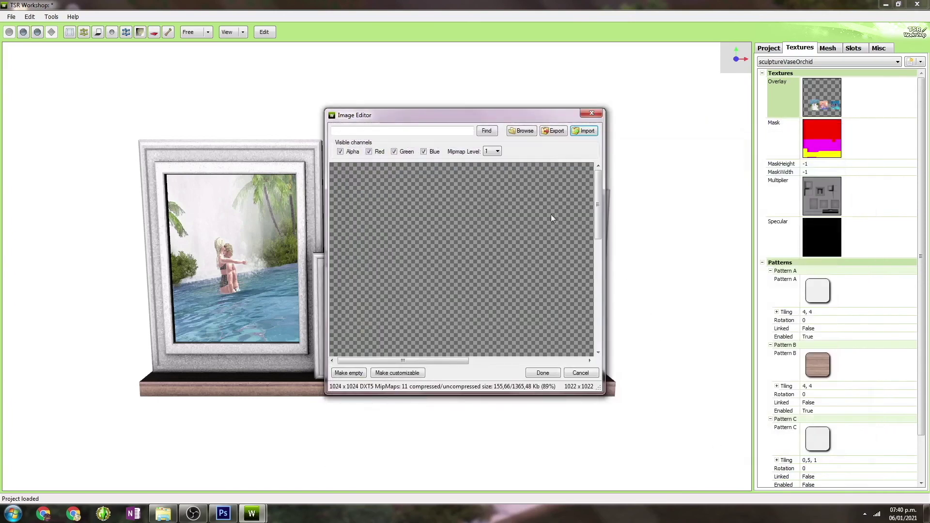
left_click(542, 373)
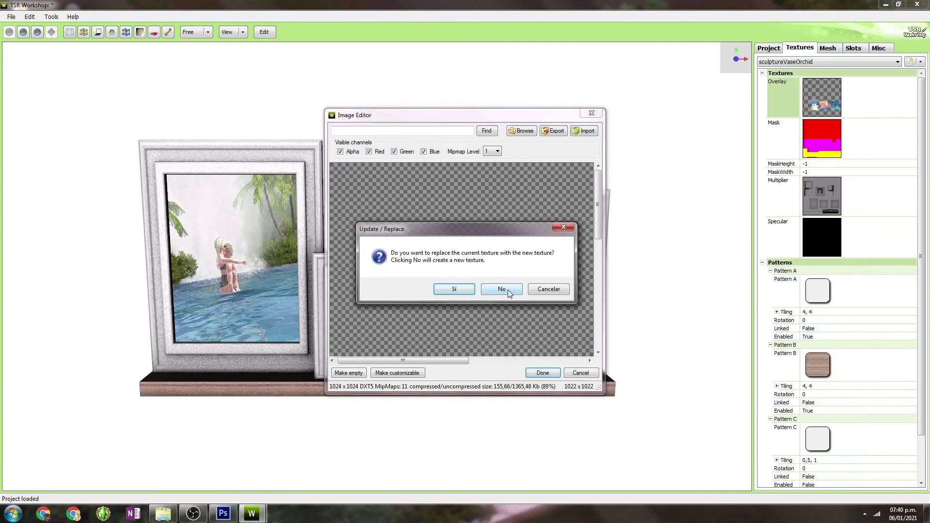
left_click(502, 289)
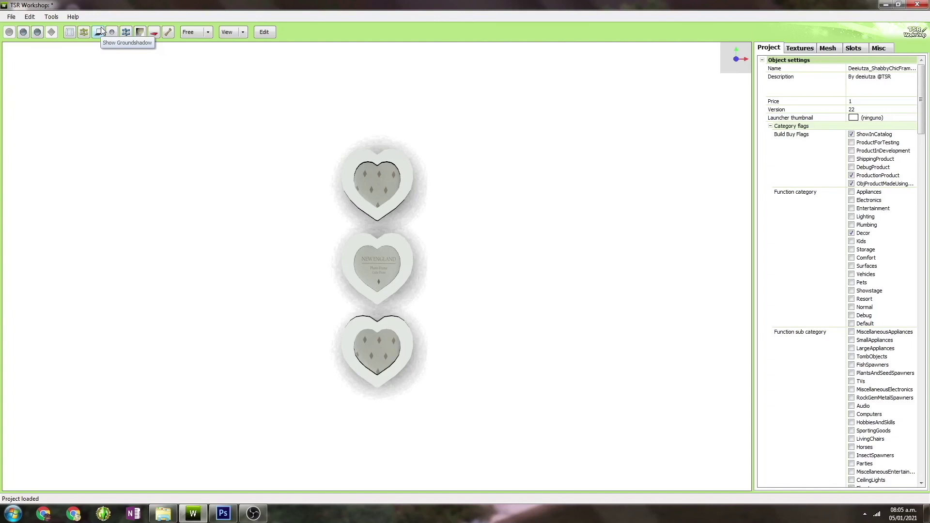
Step: Export the heart frame's overlay texture as a PNG into the heart folder, and close the image editor
left_click(800, 48)
double_click(787, 89)
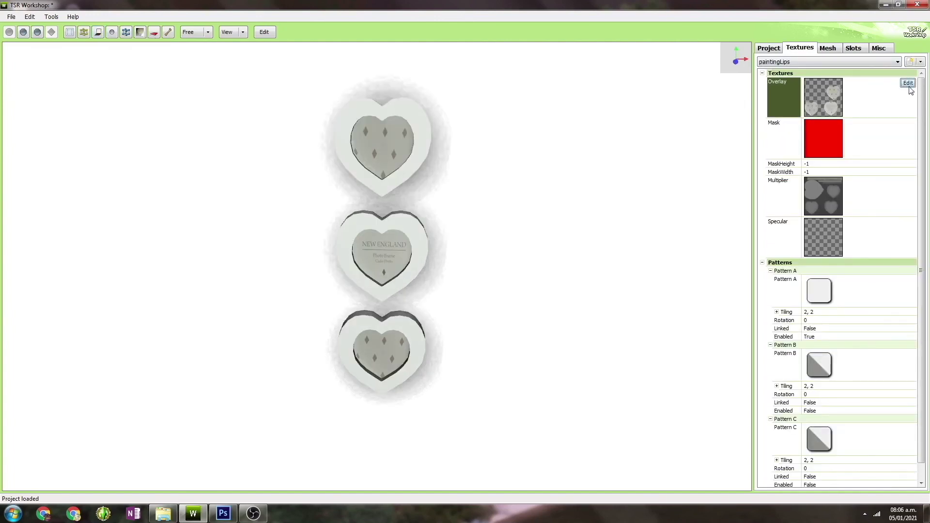
left_click(554, 131)
left_click(412, 430)
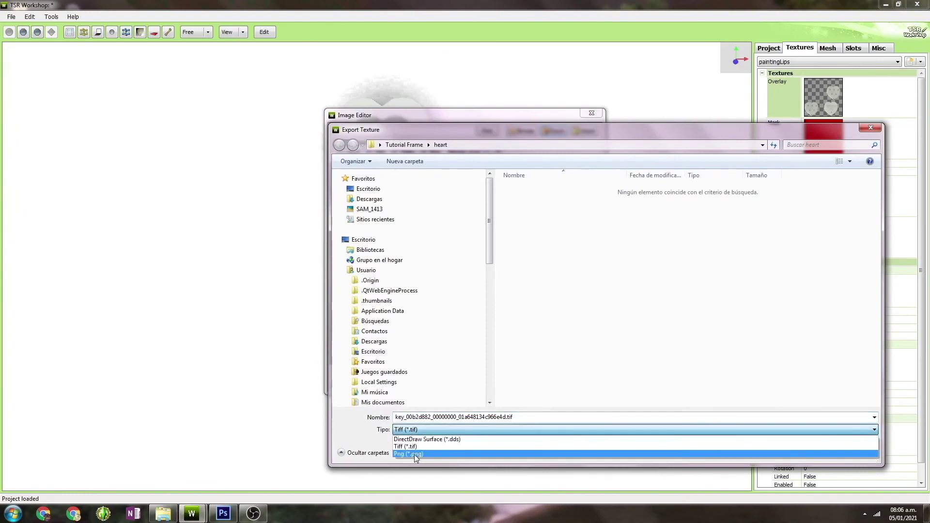
left_click(415, 454)
key("Return")
left_click(480, 288)
left_click(592, 112)
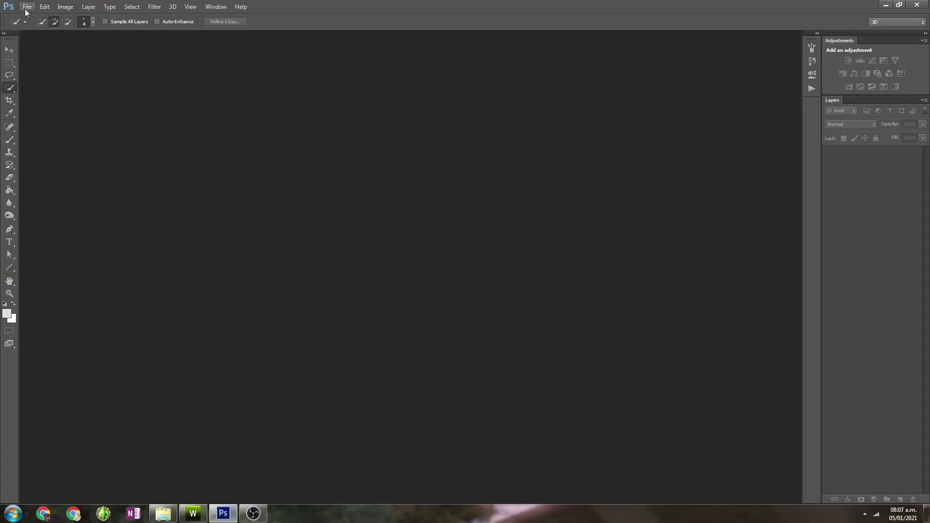
Step: In Photoshop, open the exported heart overlay PNG together with 278.JPG, 359.JPG and Screenshot-61 (2).jpg
left_click(23, 6)
left_click(40, 28)
left_click_drag(312, 107, 181, 79)
left_click(132, 63, "ctrl")
left_click(898, 454)
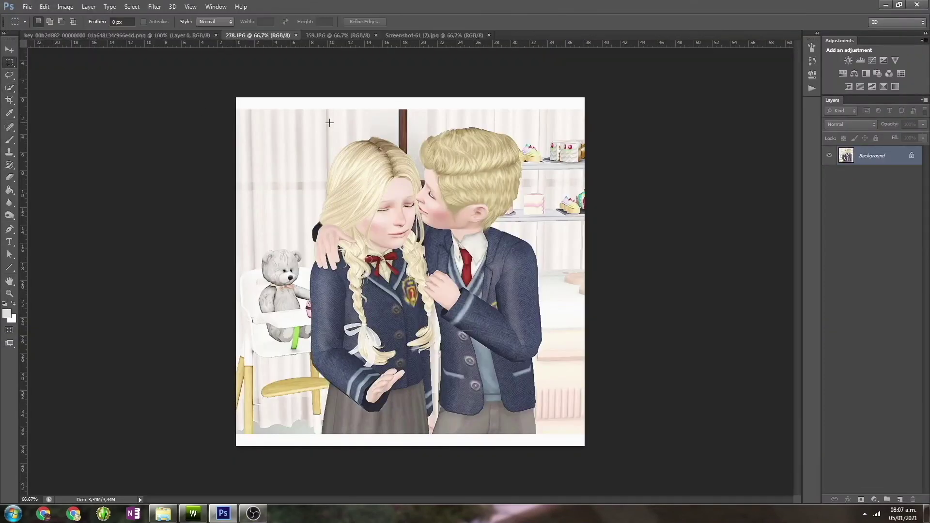
Step: Copy the couple picture without its white borders from 278.JPG into the heart texture and scale it to about 22% over the NEW ENGLAND heart
left_click_drag(251, 109, 573, 433)
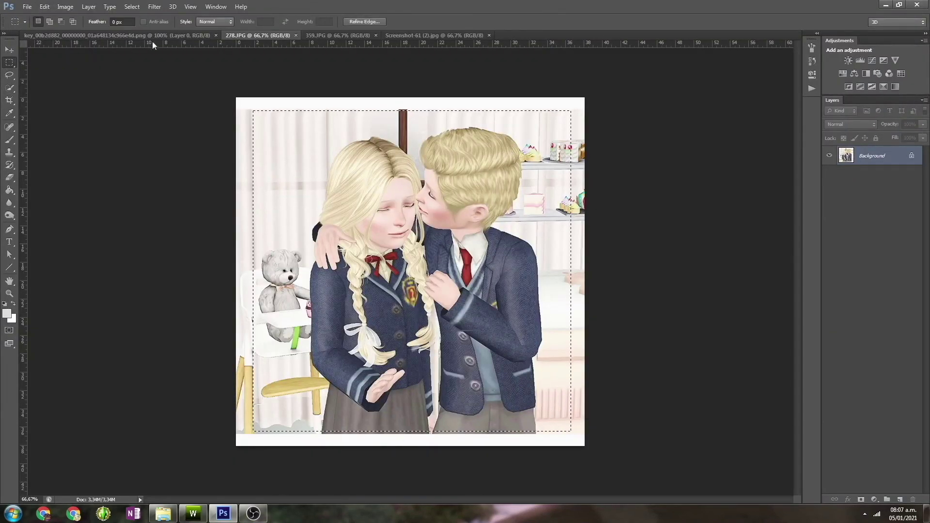
key("ctrl+shift+Tab")
key("ctrl+v")
left_click(44, 6)
left_click(58, 183)
left_click_drag(588, 378, 407, 287)
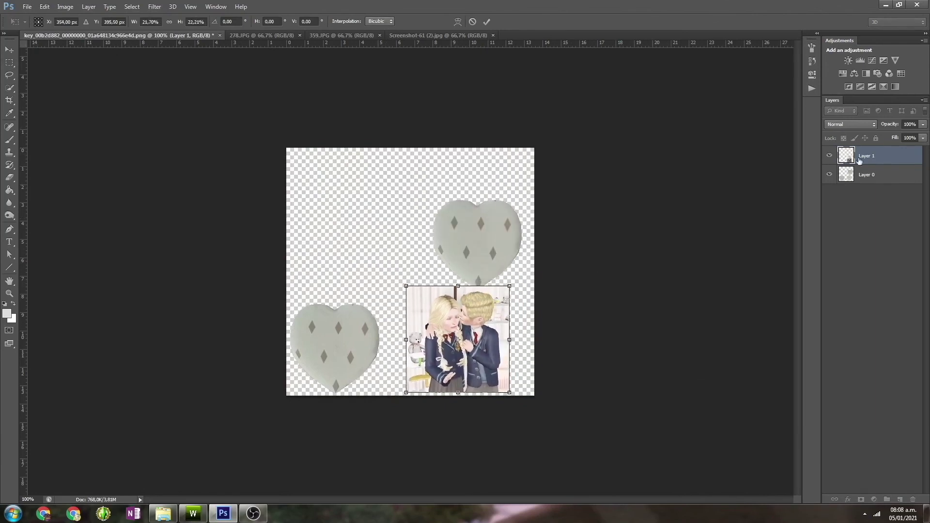
Step: Fit the picture to the heart at about 20% width and height, using 59% layer opacity as a guide, and restore the opacity to 100%
left_click(924, 124)
left_click_drag(923, 136, 903, 136)
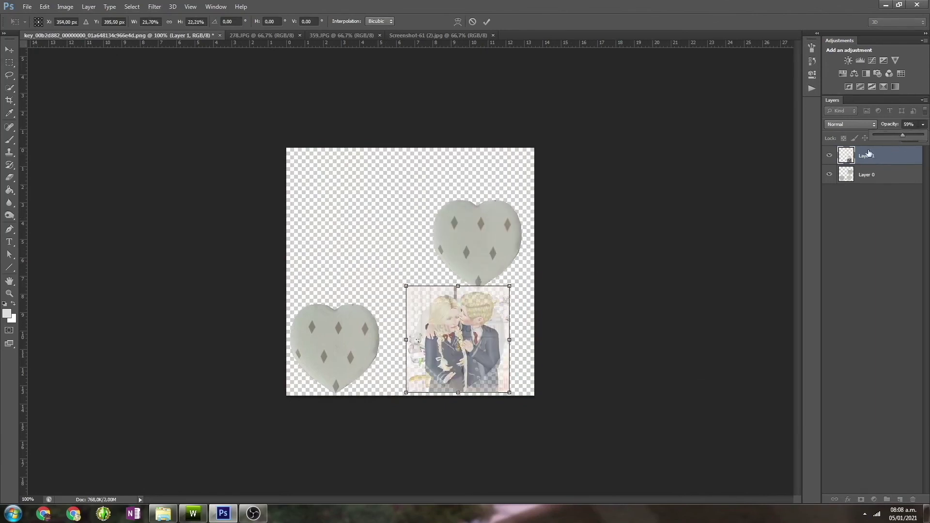
left_click_drag(458, 286, 458, 296)
left_click_drag(406, 345, 415, 345)
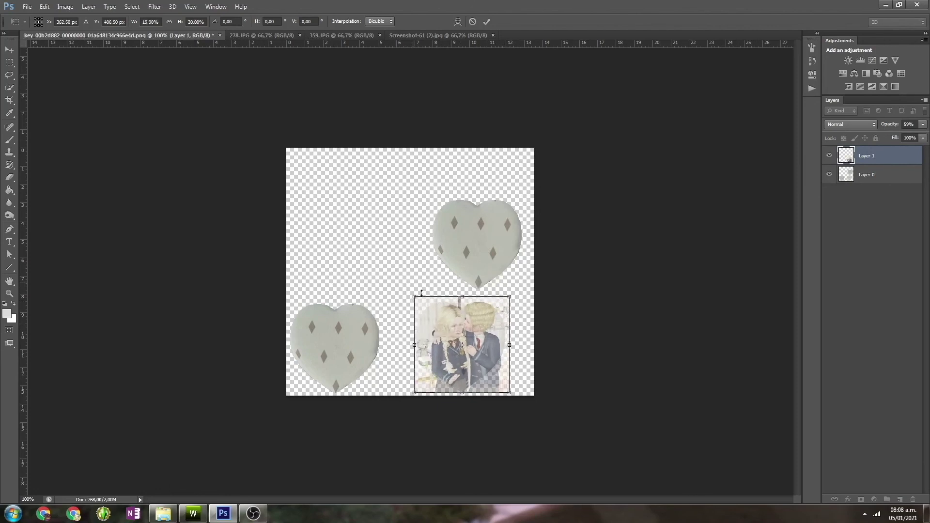
left_click(924, 124)
left_click_drag(917, 136, 926, 136)
key("Return")
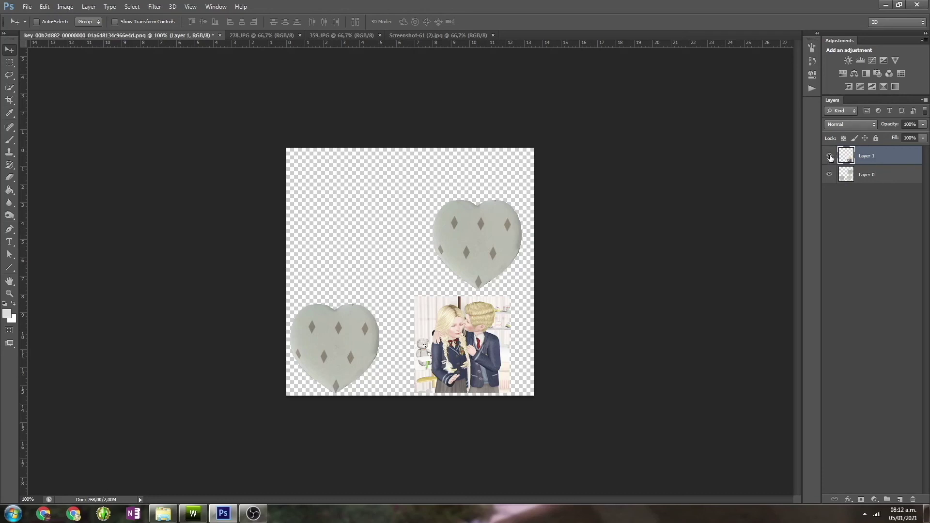
Step: Hide the picture layer and select the NEW ENGLAND heart on Layer 0 with the Quick Selection tool
left_click(829, 158)
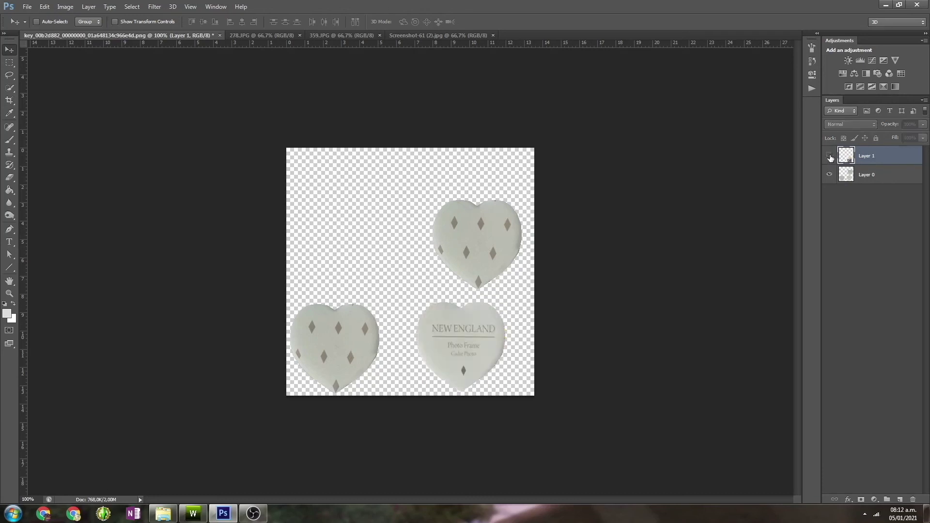
left_click(886, 181)
left_click(9, 87)
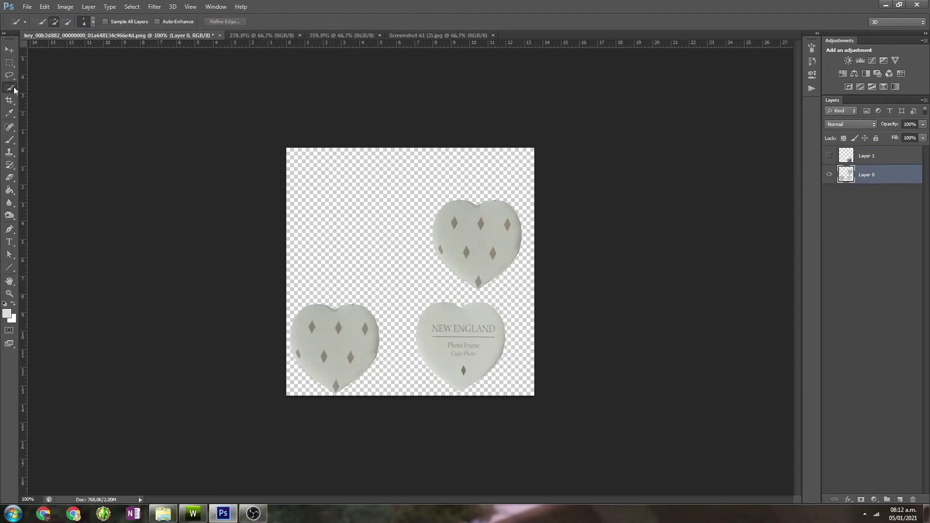
left_click_drag(439, 324, 458, 383)
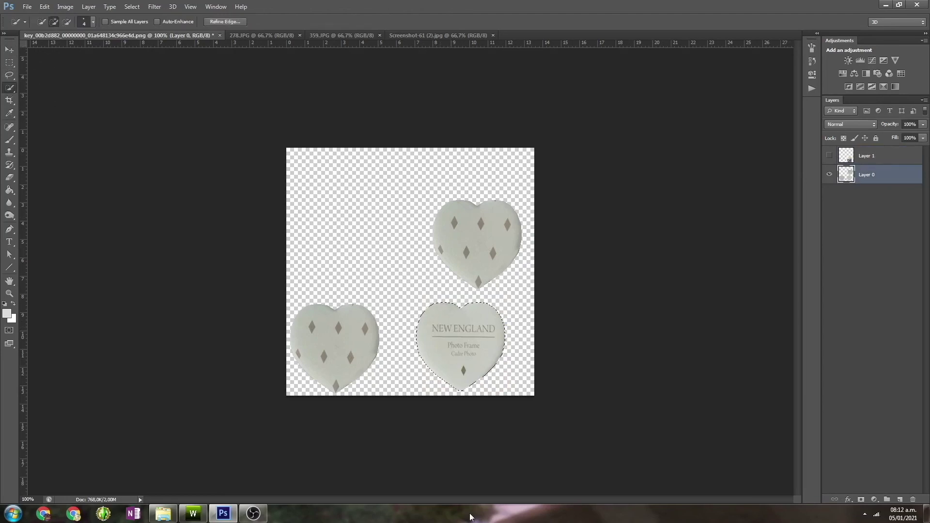
Step: Show Layer 1 again, invert the heart selection, delete the picture area outside the heart, and deselect
left_click(829, 155)
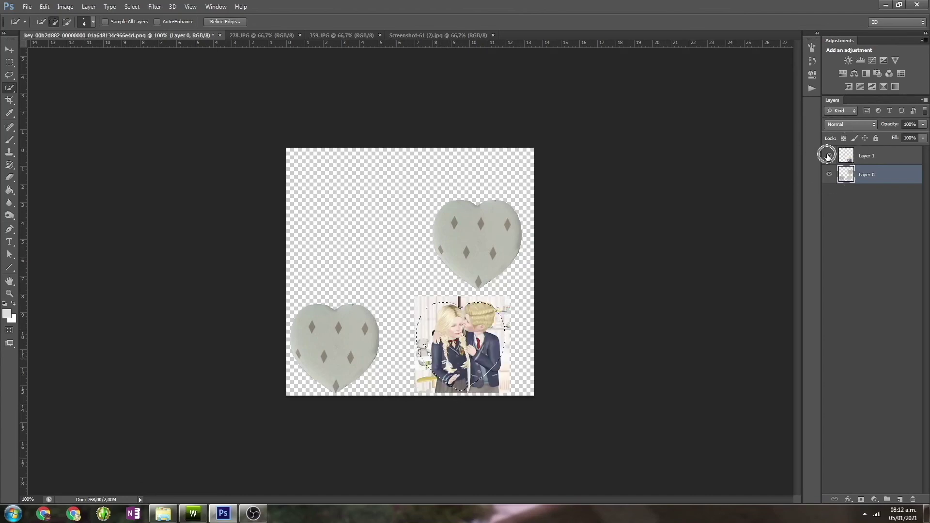
left_click(867, 155)
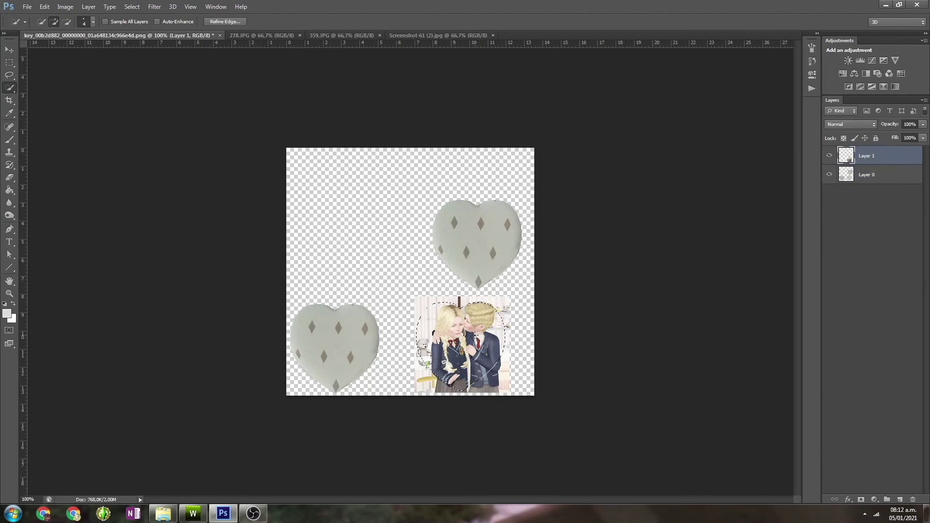
right_click(477, 336)
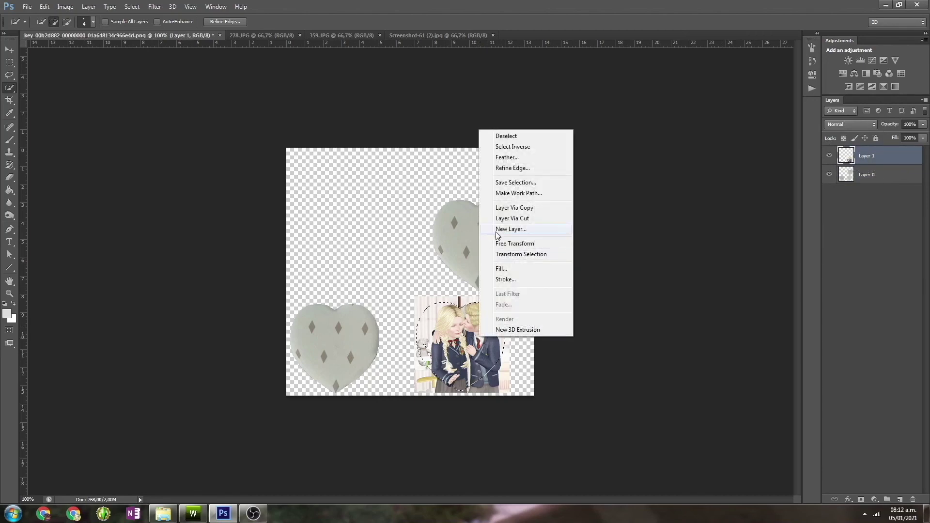
left_click(517, 152)
key("Delete")
key("ctrl+d")
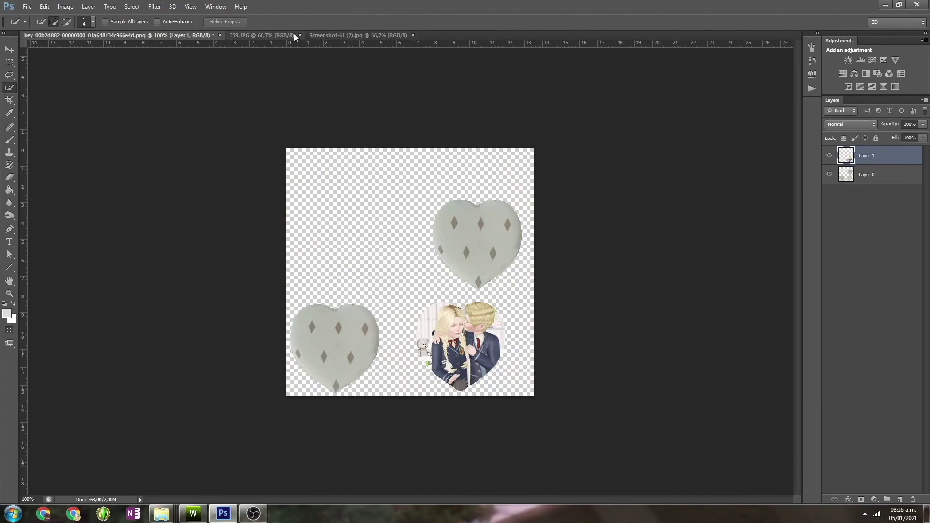
Step: Copy the backpack couple from 359.JPG into the heart texture and scale it to about 16% width and 20% height over the upper heart
left_click(262, 34)
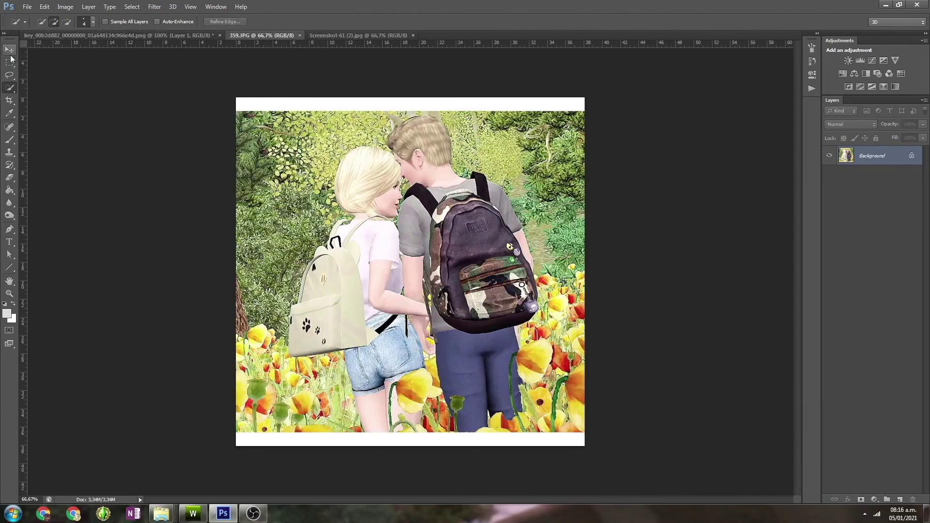
left_click(10, 62)
left_click_drag(233, 121, 583, 399)
key("ctrl+c")
left_click(119, 35)
key("ctrl+v")
left_click(44, 6)
left_click(63, 184)
left_click_drag(149, 64, 436, 197)
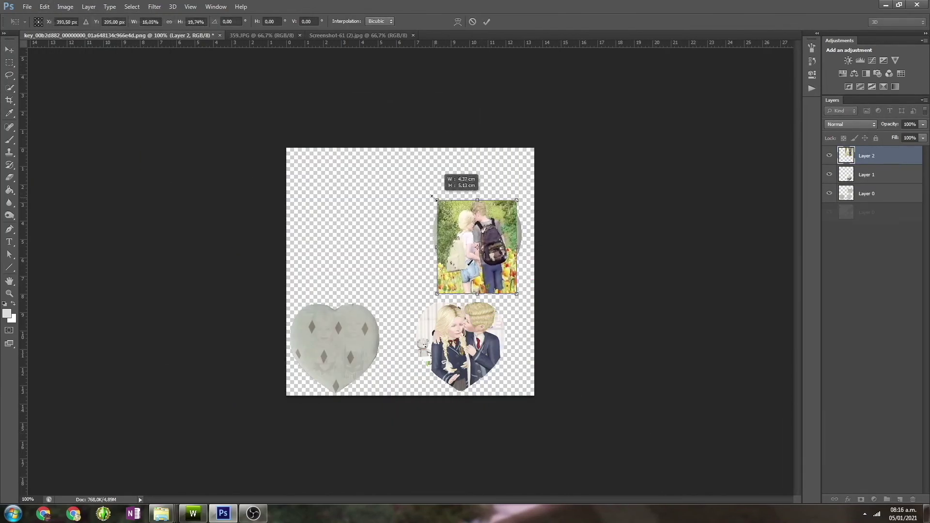
Step: Save the finished heart texture as test.png in the heart folder and quit Photoshop without saving the open document
left_click(27, 7)
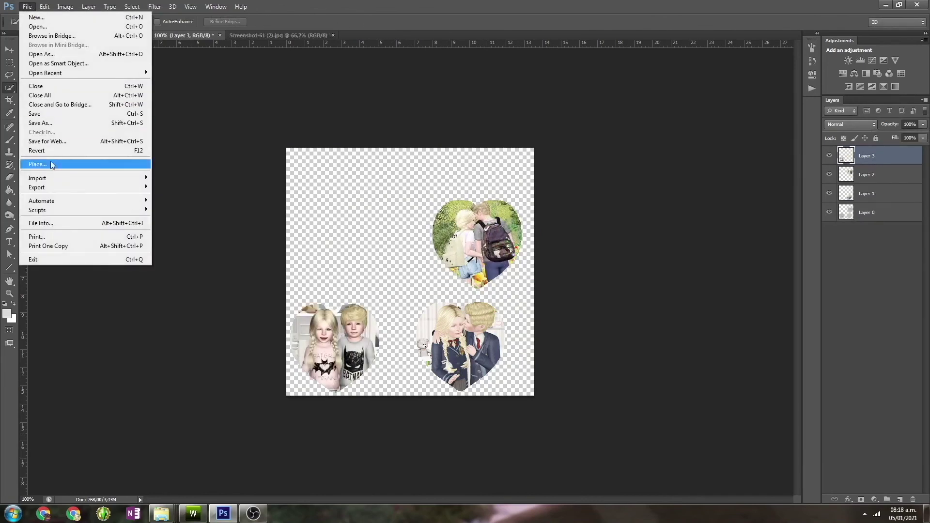
left_click(41, 123)
left_click(116, 384)
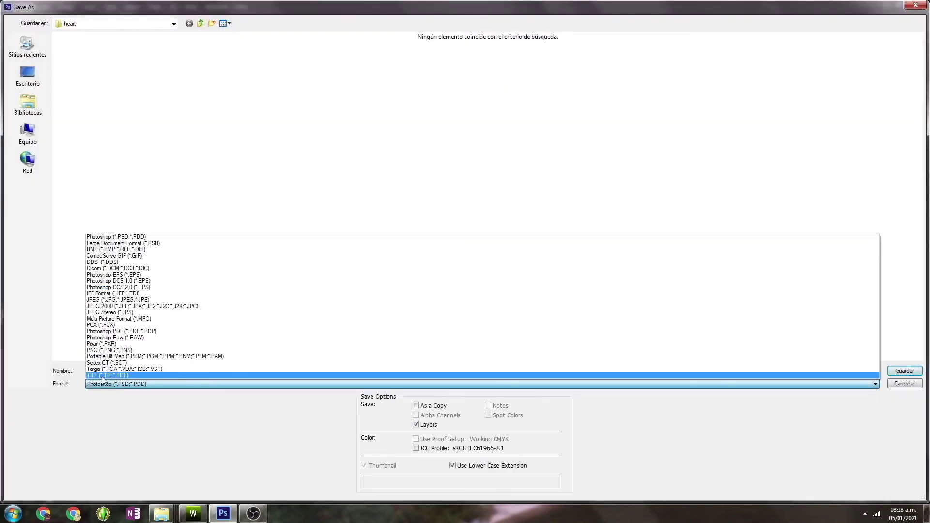
left_click(107, 350)
left_click(905, 370)
key("ctrl+q")
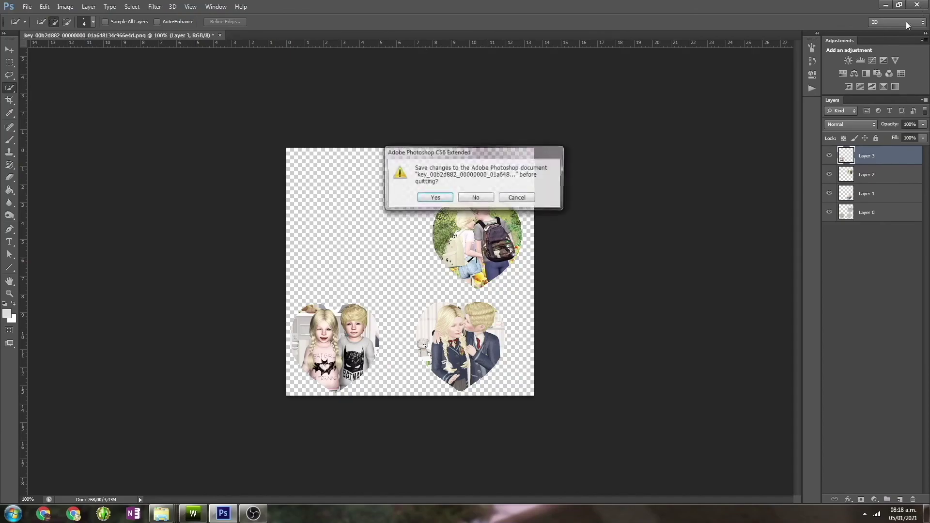
left_click(474, 197)
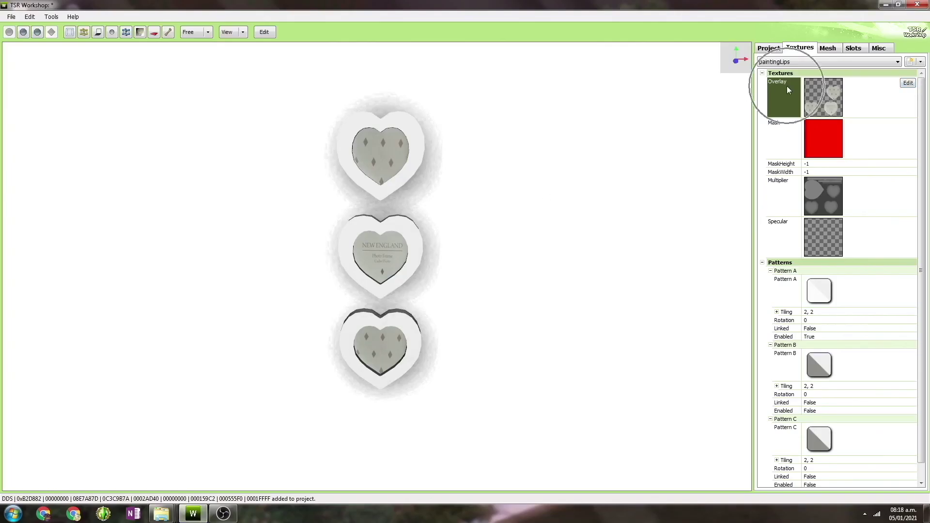
Step: Import test.png as the heart frame's overlay, replace the current texture with it, and inspect the frame in the preview
left_click(908, 83)
left_click(584, 131)
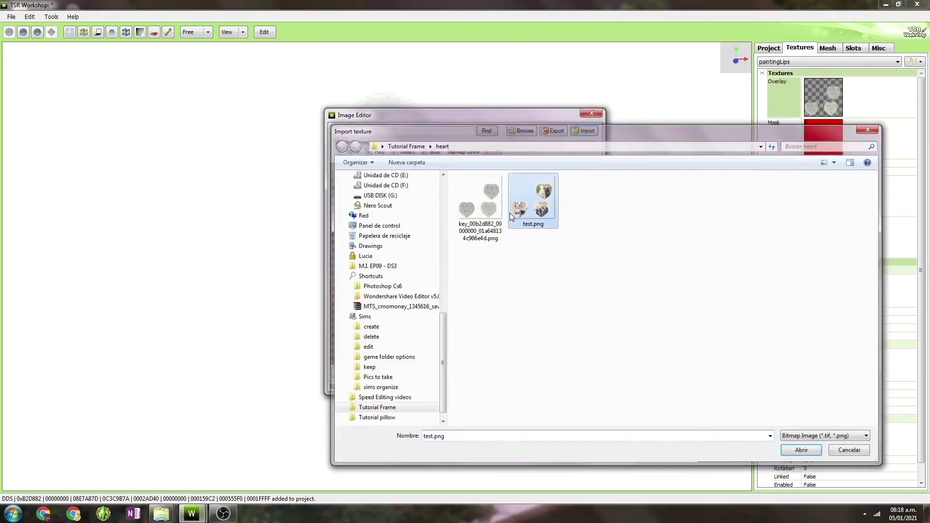
double_click(510, 213)
left_click(468, 369)
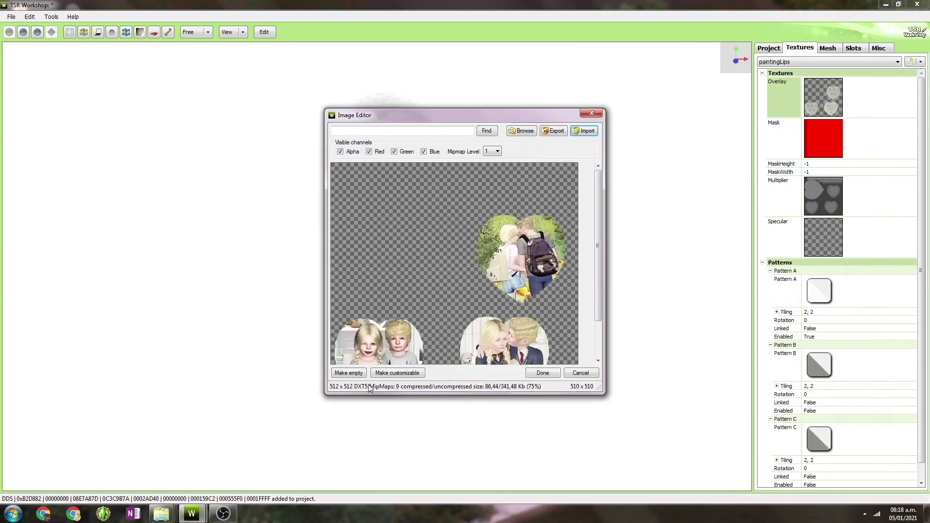
left_click_drag(597, 303, 597, 340)
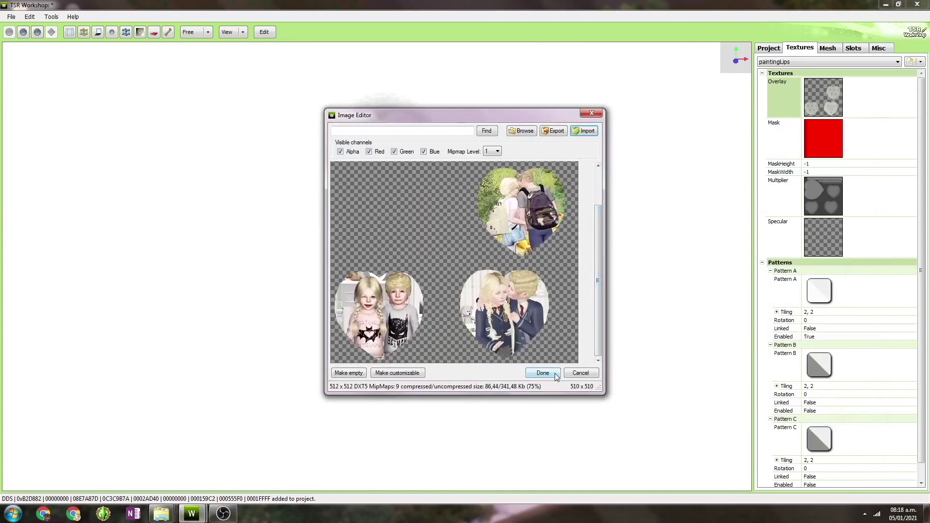
left_click(555, 375)
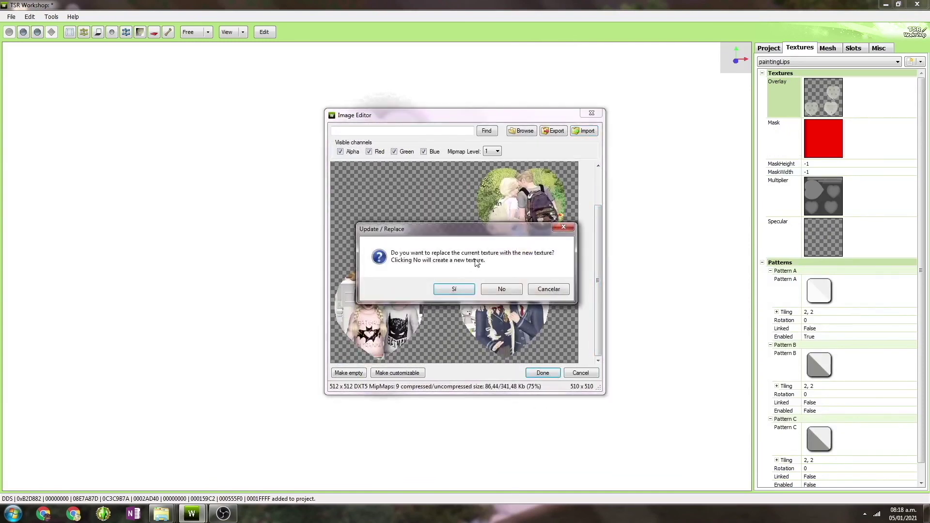
left_click(454, 289)
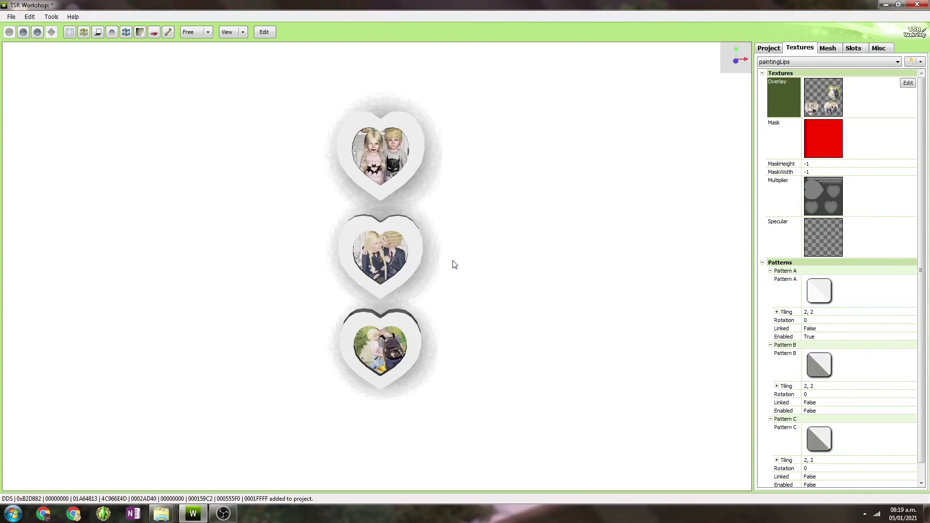
mouse_move(514, 245)
left_mouse_down()
mouse_move(554, 235)
mouse_move(506, 237)
left_mouse_up()
mouse_move(530, 231)
left_mouse_down()
mouse_move(513, 232)
mouse_move(521, 246)
left_mouse_up()
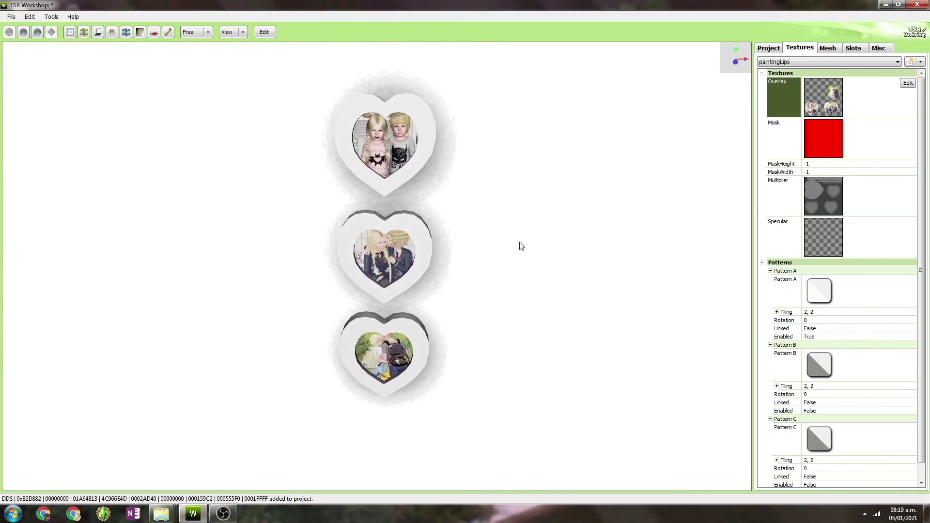